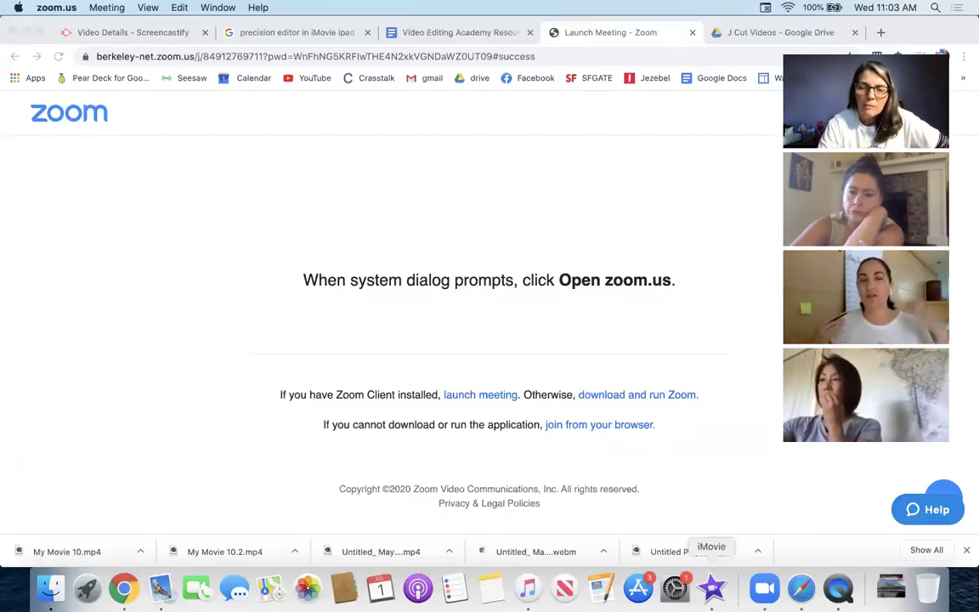
Switch to iMovie and review its preferences for photo placement, photo duration and transitions.
{"action": "left_click", "coordinate": [712, 588]}
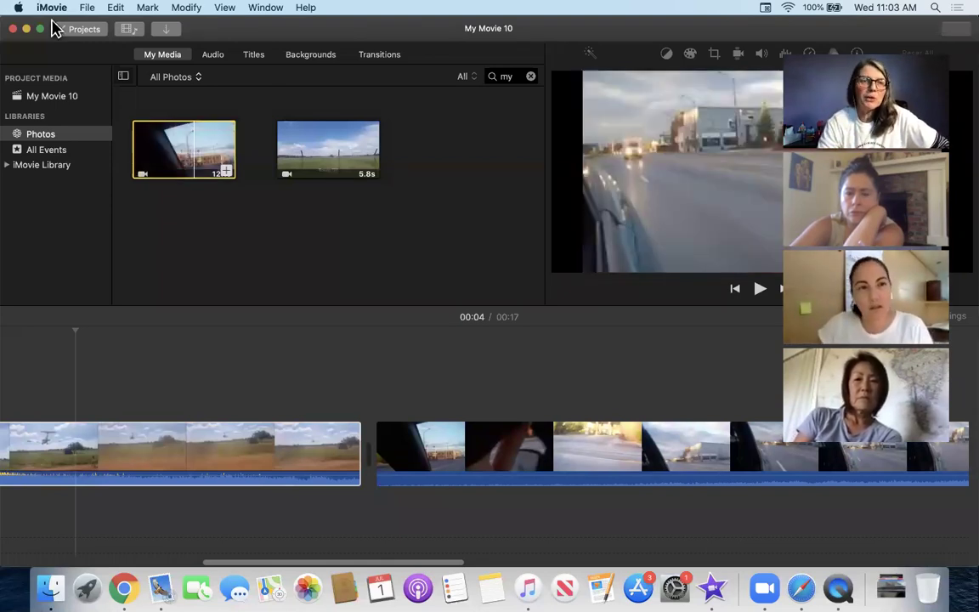
{"action": "left_click", "coordinate": [55, 10]}
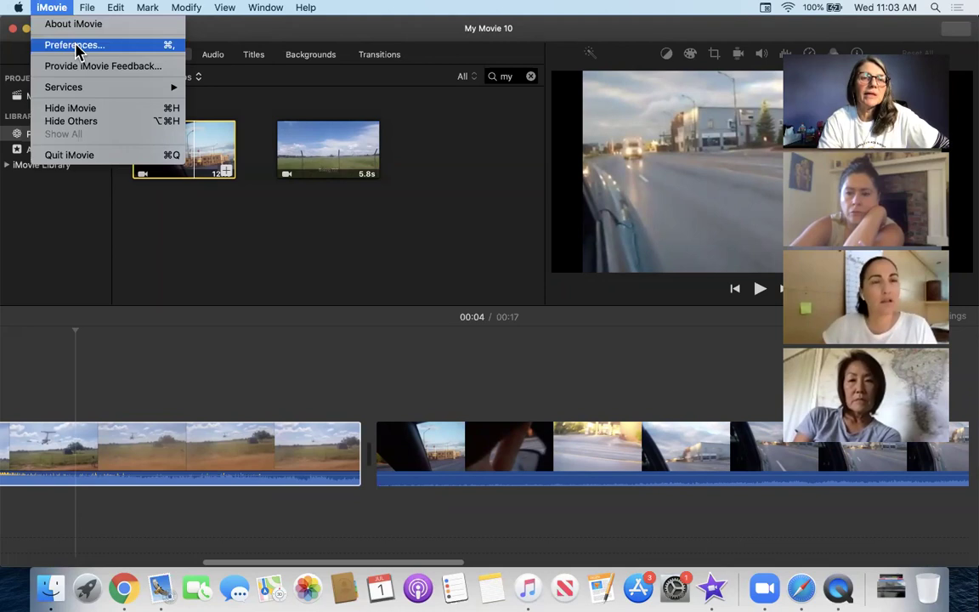
{"action": "left_click", "coordinate": [75, 47]}
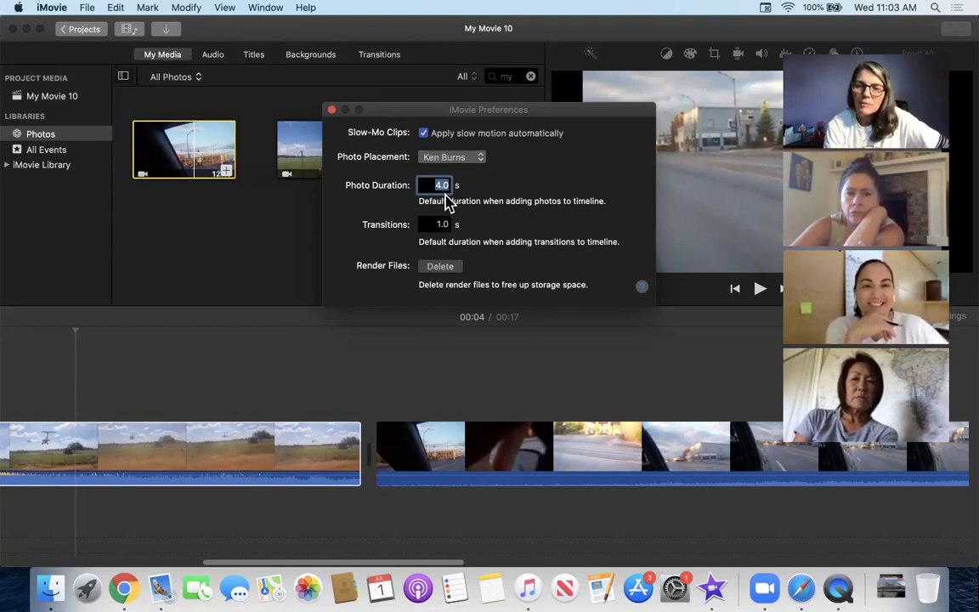
{"action": "left_click", "coordinate": [331, 111]}
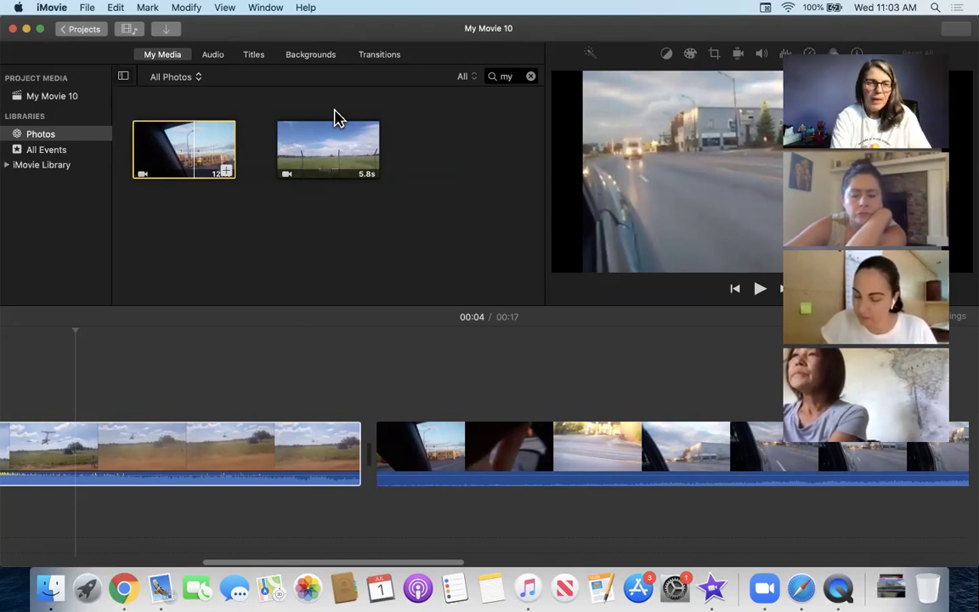
View the overview of all projects and reopen the My Movie 10 project.
{"action": "left_click", "coordinate": [72, 32]}
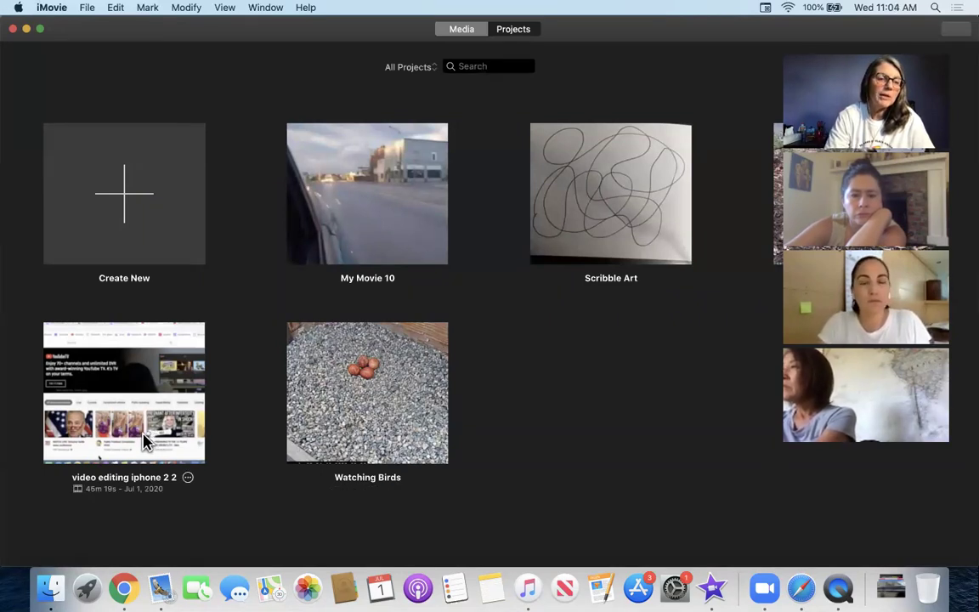
{"action": "left_click", "coordinate": [397, 226]}
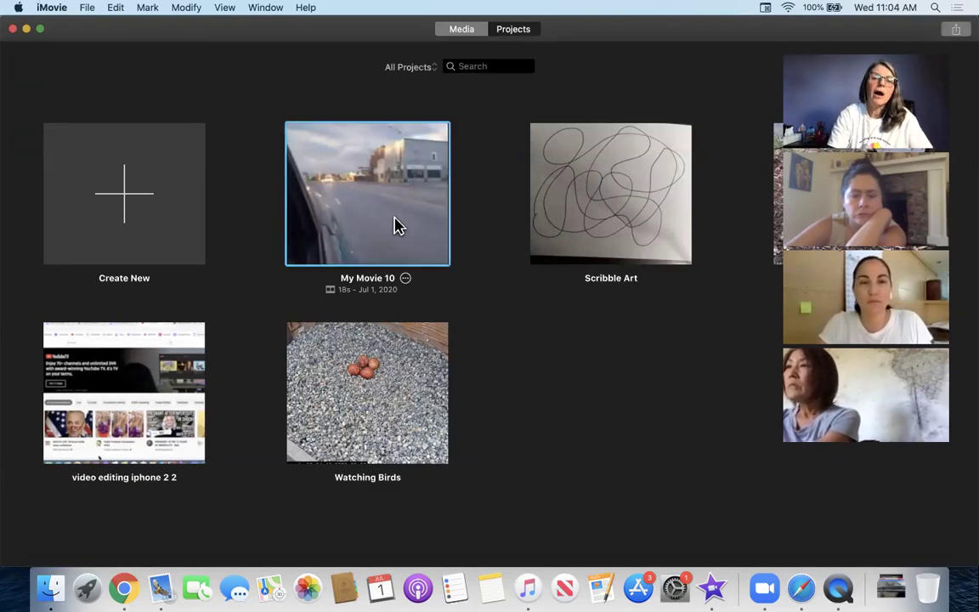
{"action": "double_click", "coordinate": [396, 226]}
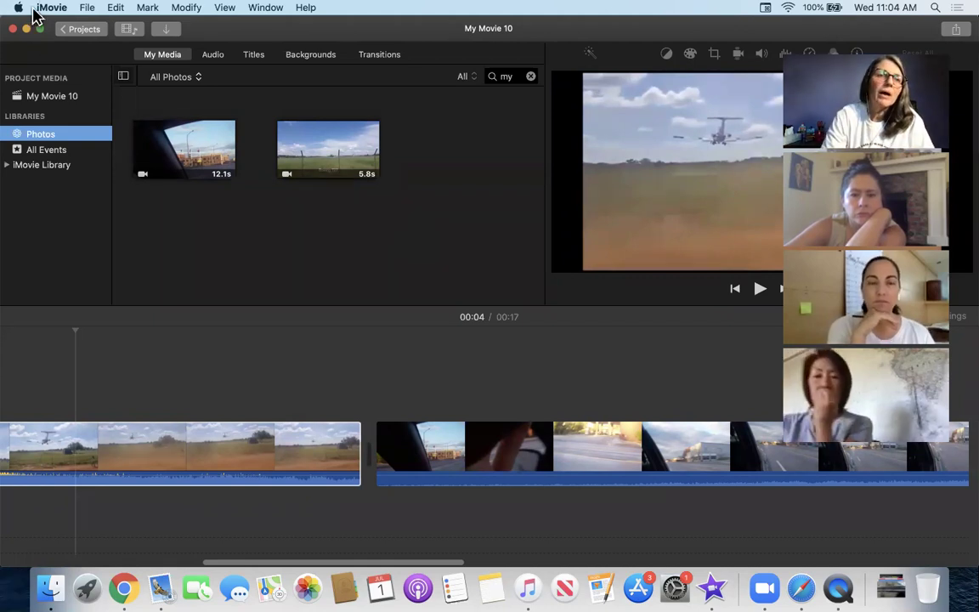
Start exporting My Movie 10 as a video and audio file, keeping the resolution at 720p.
{"action": "left_click", "coordinate": [86, 8]}
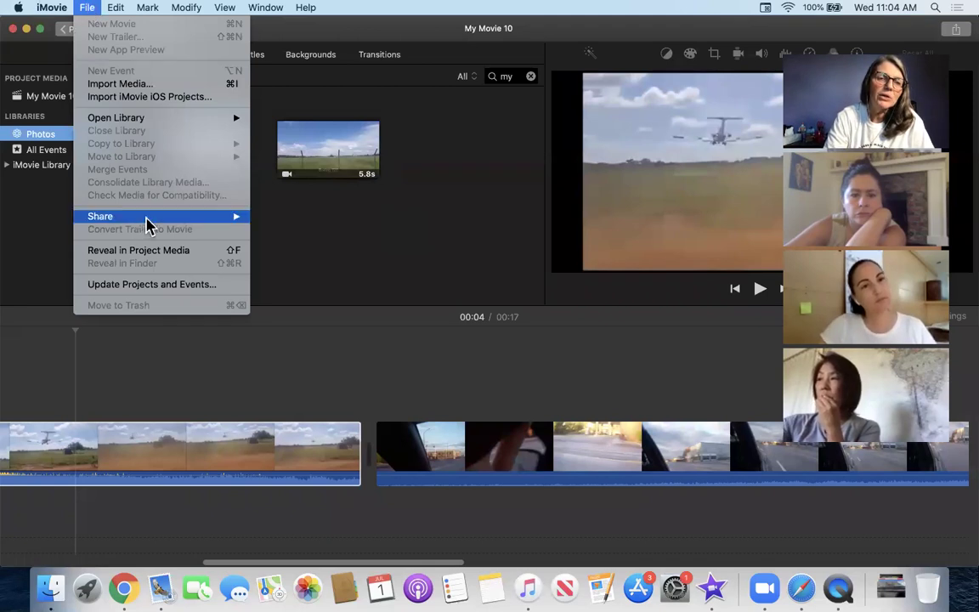
{"action": "mouse_move", "coordinate": [146, 219]}
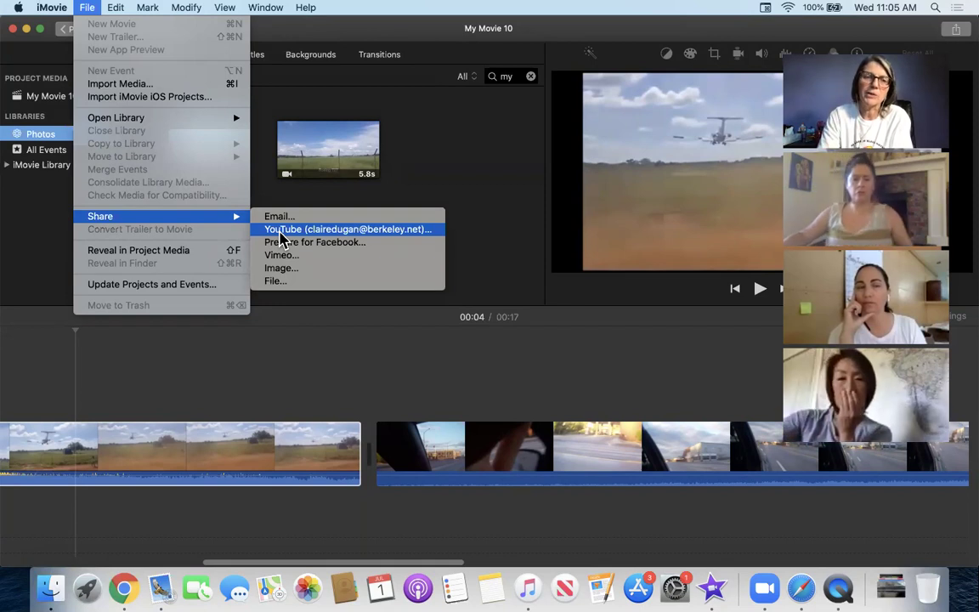
{"action": "left_click", "coordinate": [288, 283]}
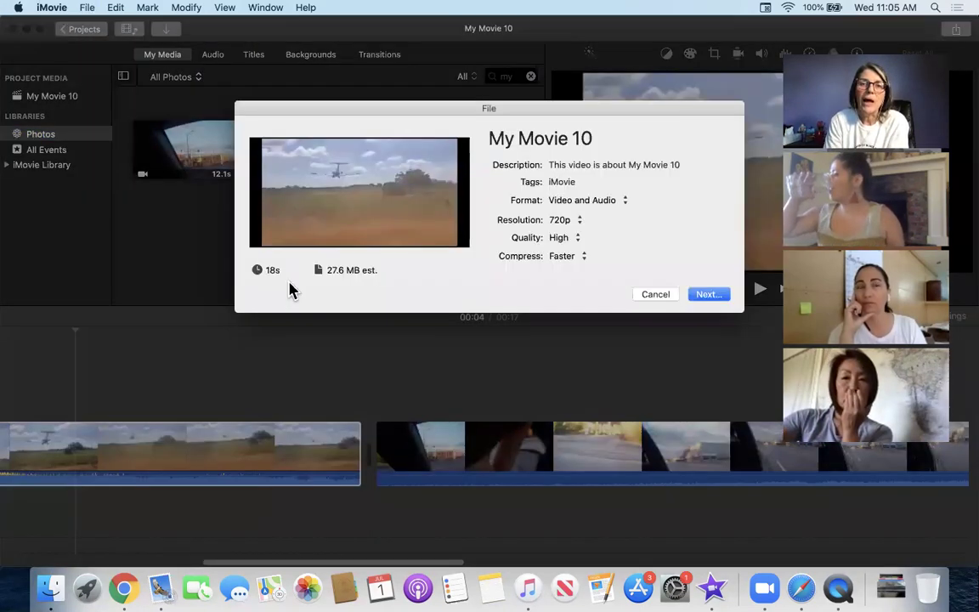
{"action": "left_click", "coordinate": [580, 225]}
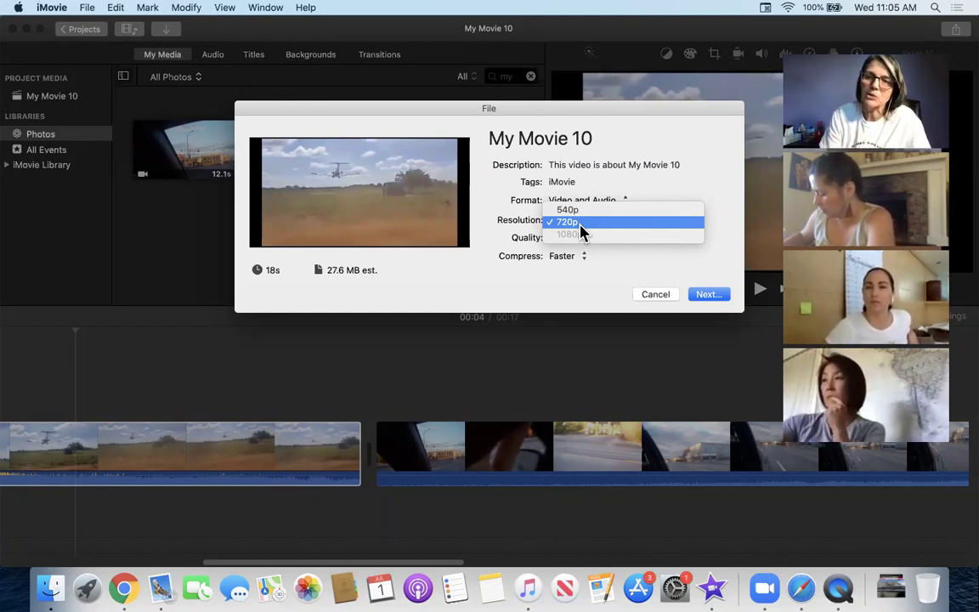
{"action": "left_click", "coordinate": [705, 304]}
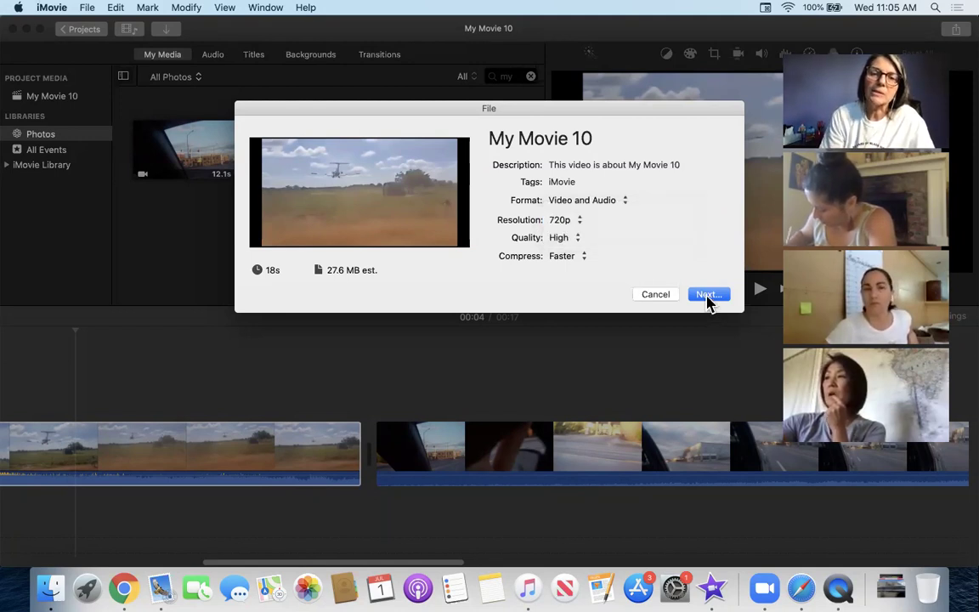
Save the exported movie as Sample 11 in the iCloud Documents folder.
{"action": "left_click", "coordinate": [707, 297]}
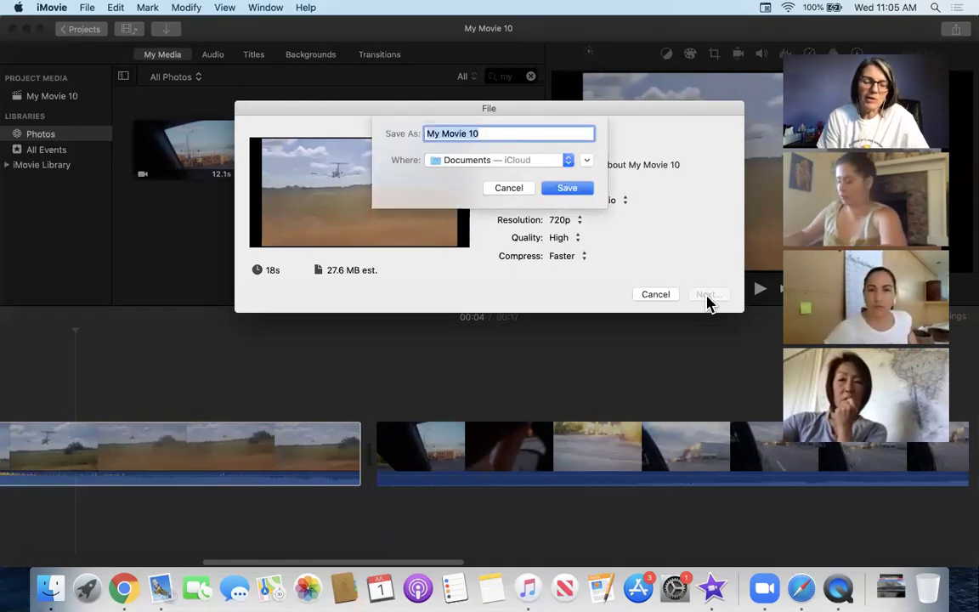
{"action": "type", "text": "Sample"}
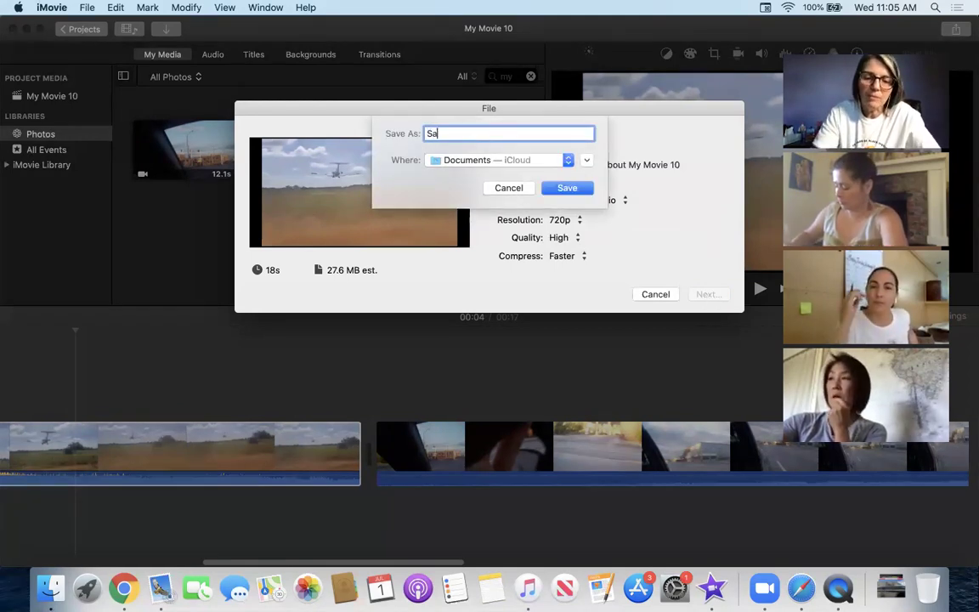
{"action": "type", "text": "11"}
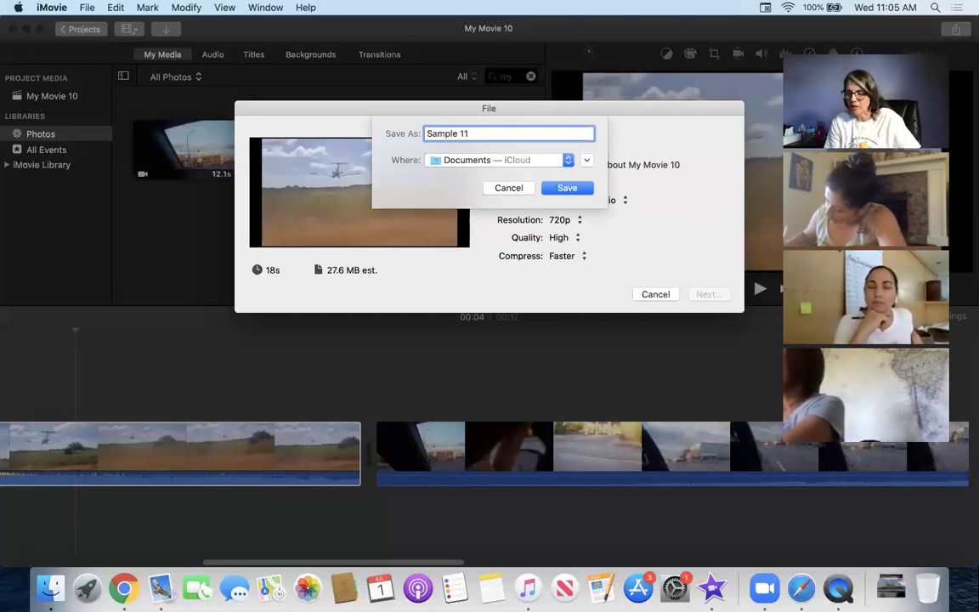
{"action": "left_click", "coordinate": [568, 188]}
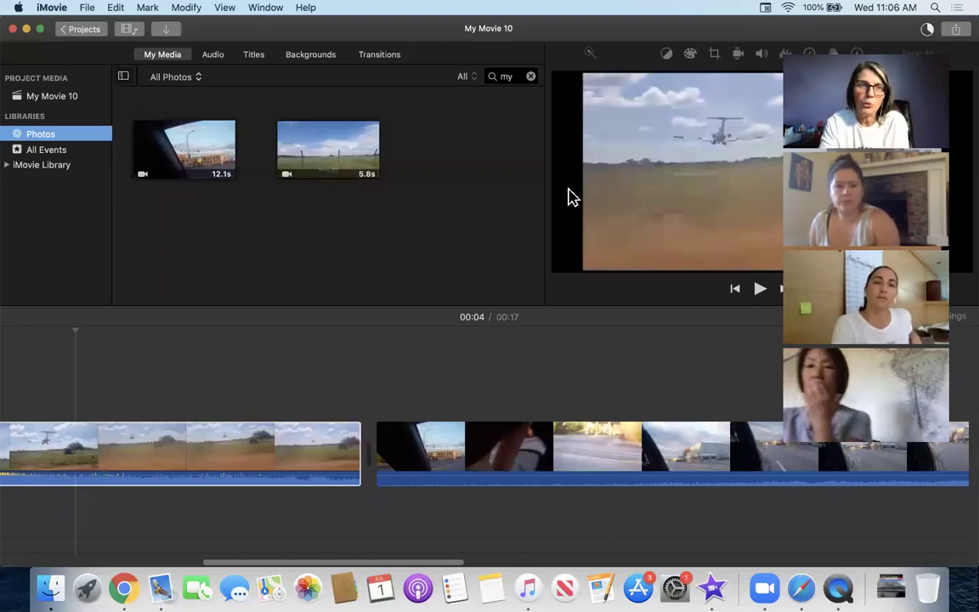
{"action": "left_click", "coordinate": [51, 8]}
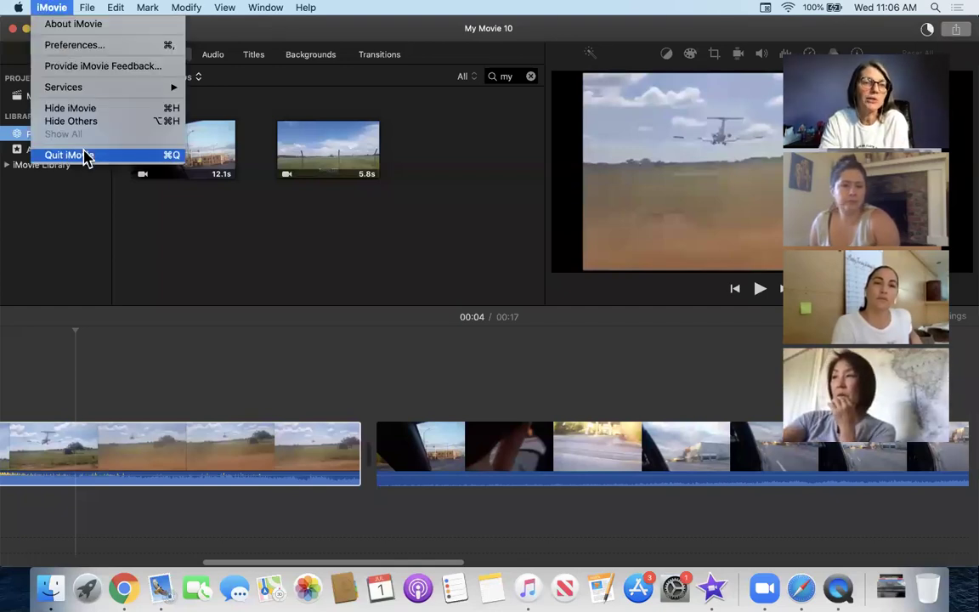
{"action": "left_click", "coordinate": [84, 156]}
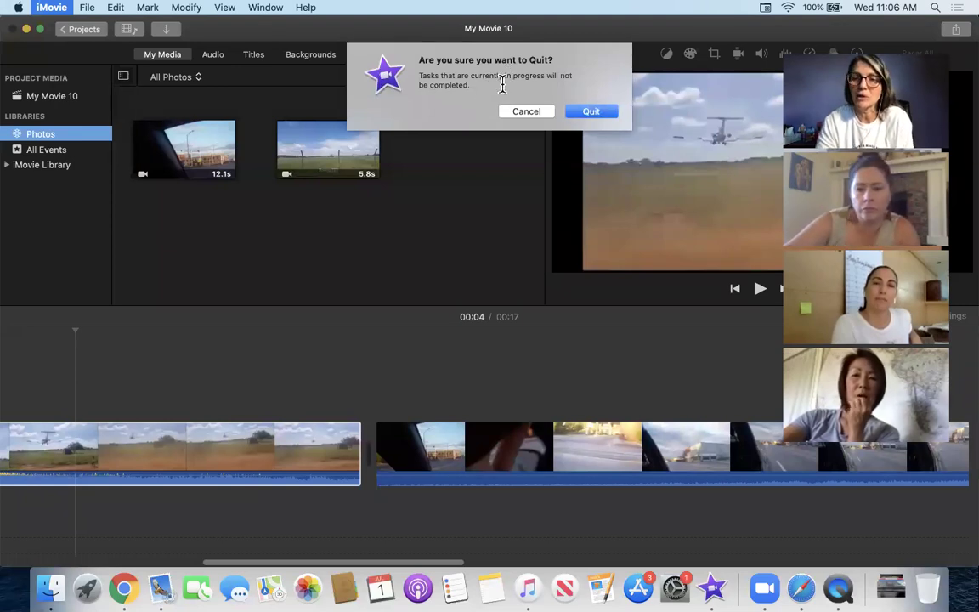
{"action": "left_click", "coordinate": [527, 113]}
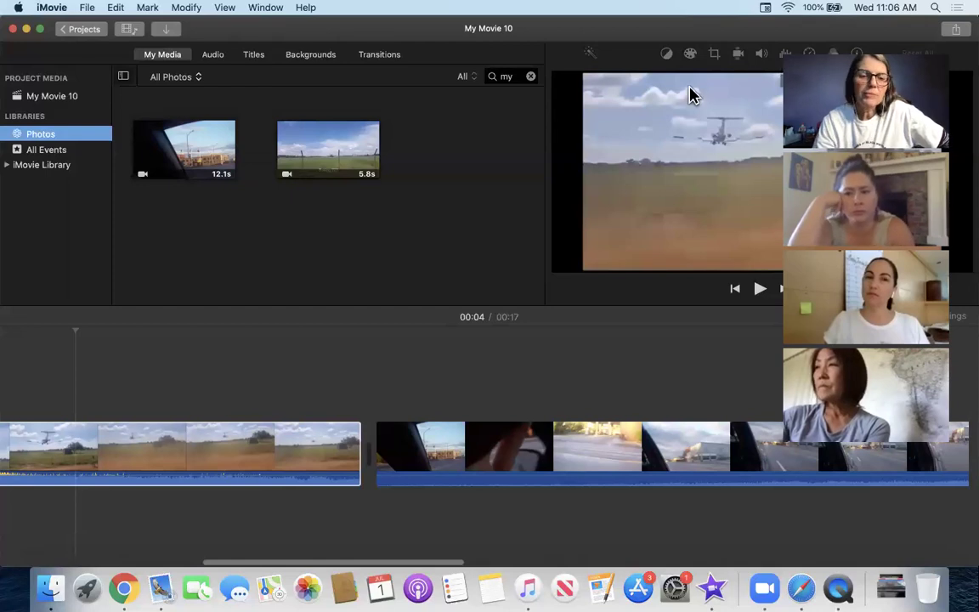
{"action": "left_click", "coordinate": [174, 450]}
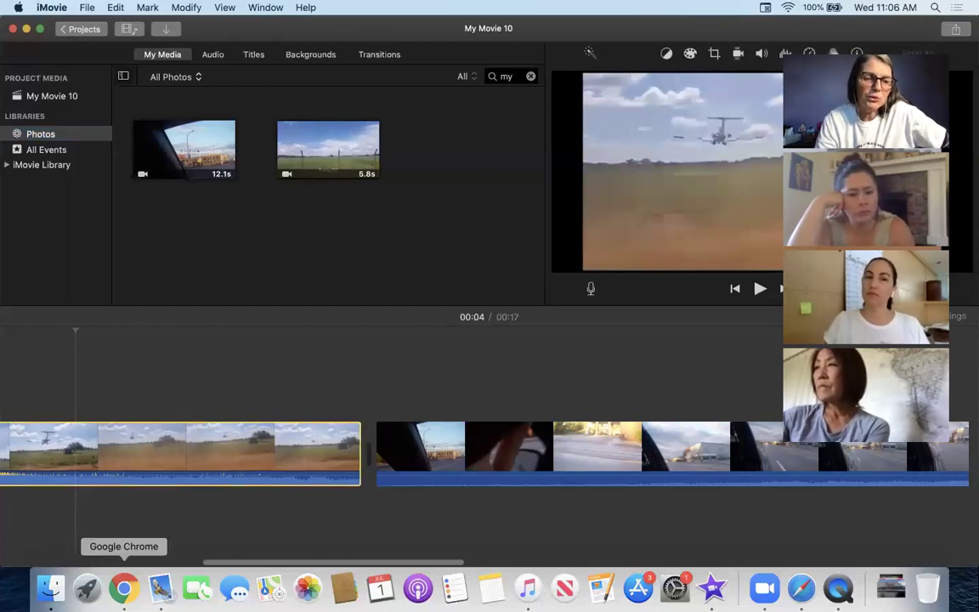
Switch to Chrome, open YouTube in a new tab and check which account is signed in.
{"action": "left_click", "coordinate": [124, 588]}
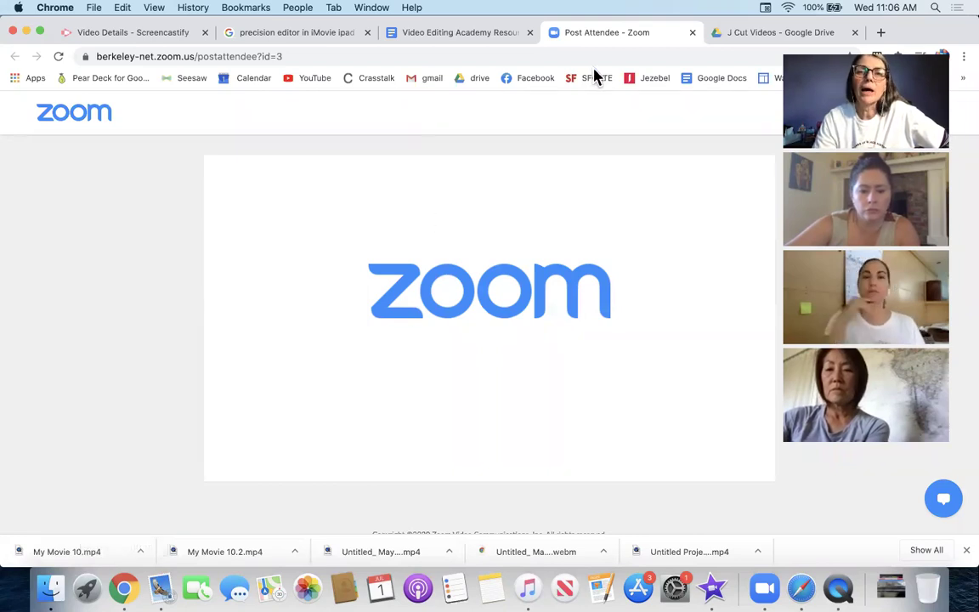
{"action": "left_click", "coordinate": [881, 33]}
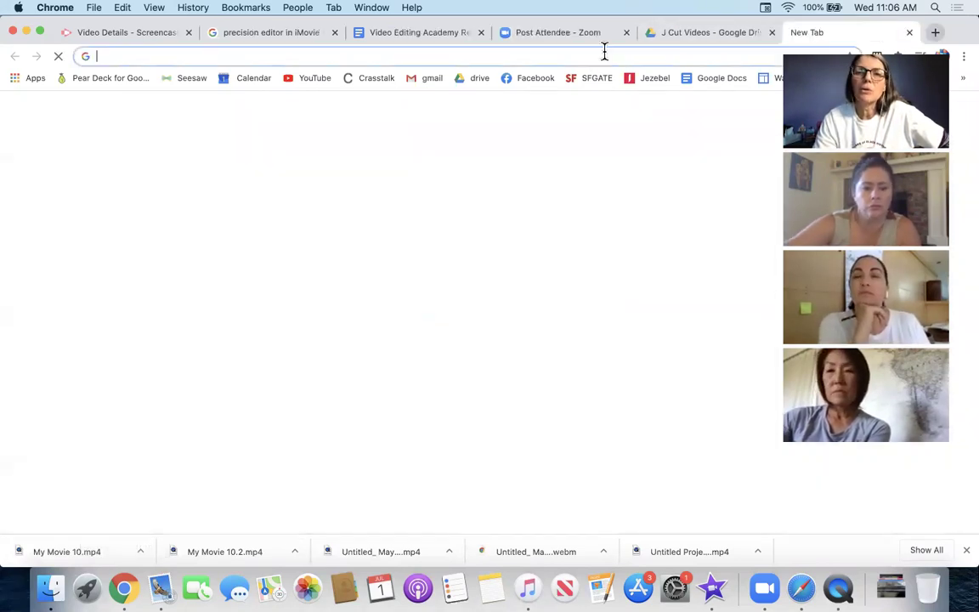
{"action": "left_click", "coordinate": [315, 79]}
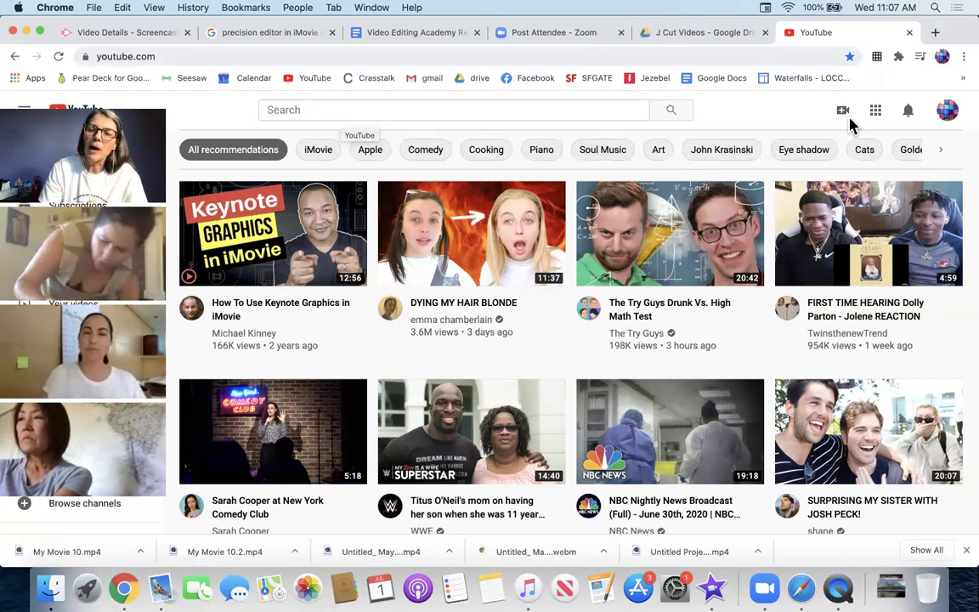
{"action": "left_click", "coordinate": [947, 111]}
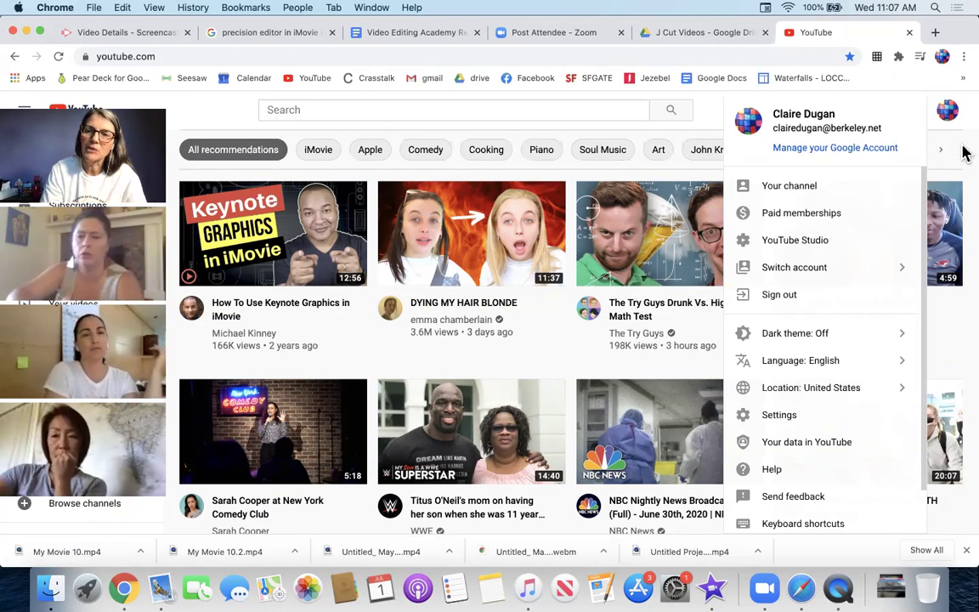
{"action": "left_click", "coordinate": [966, 134]}
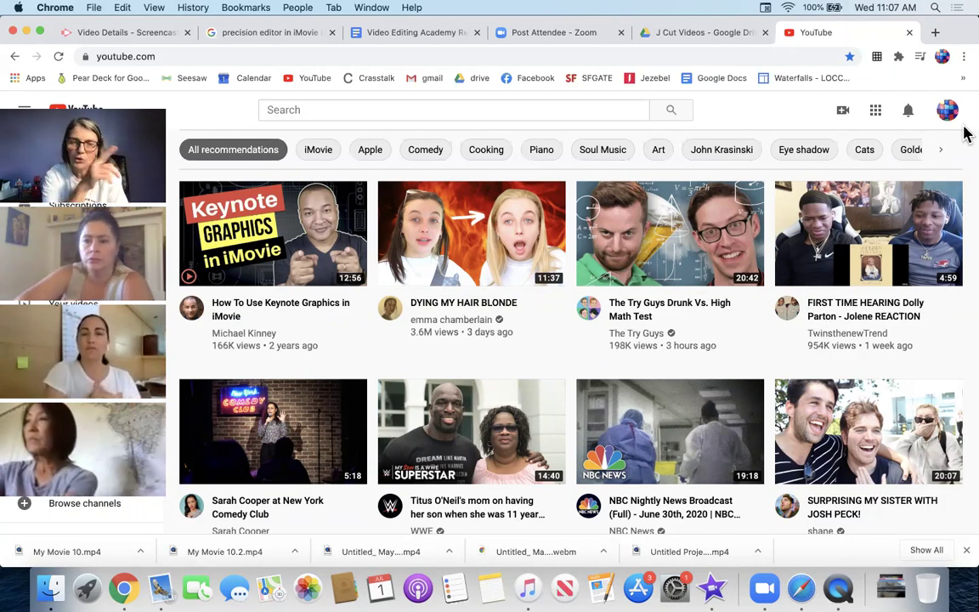
Upload the video file Sample 11.mp4 from the Documents folder to the YouTube channel.
{"action": "left_click", "coordinate": [844, 112]}
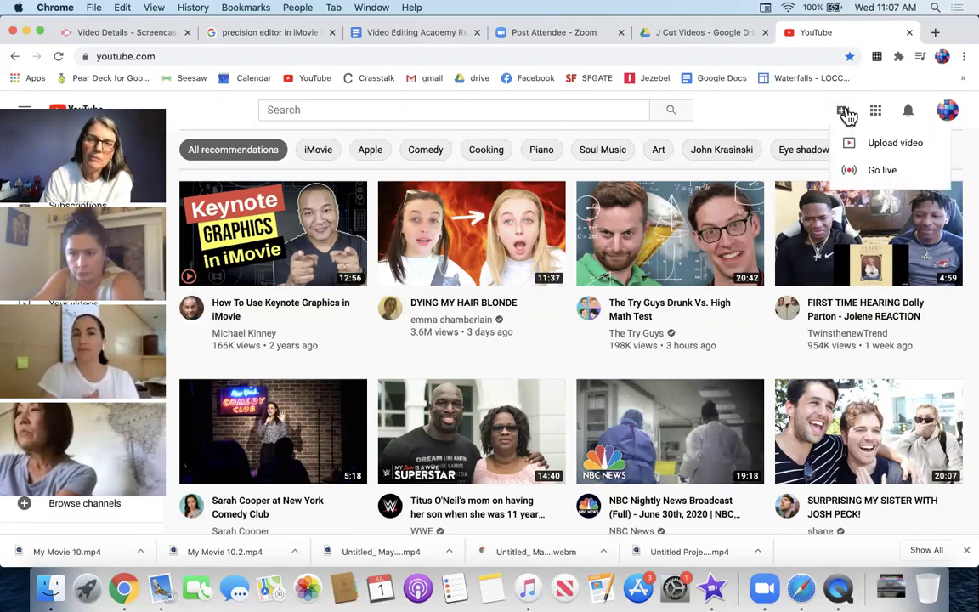
{"action": "left_click", "coordinate": [878, 151]}
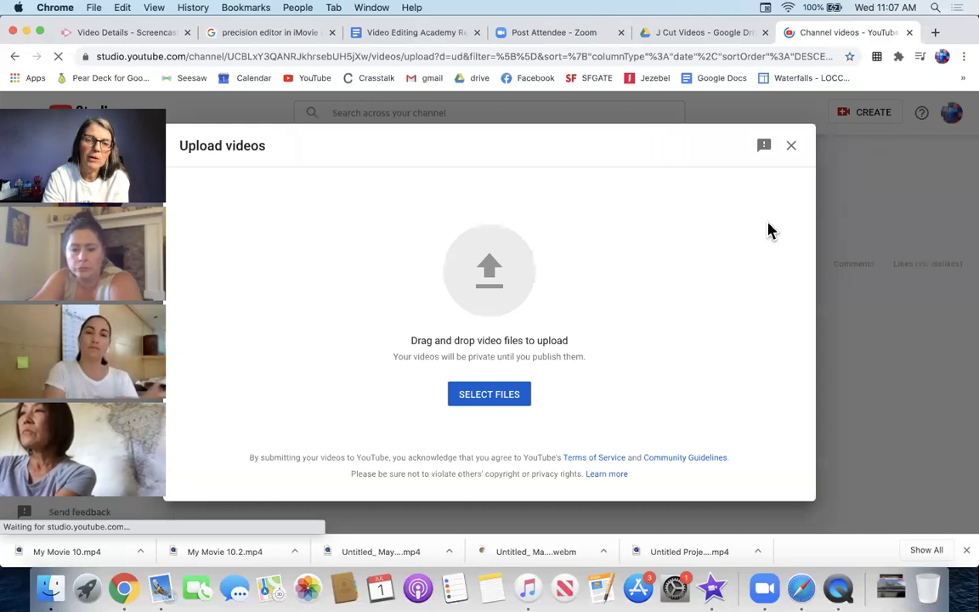
{"action": "left_click", "coordinate": [490, 395]}
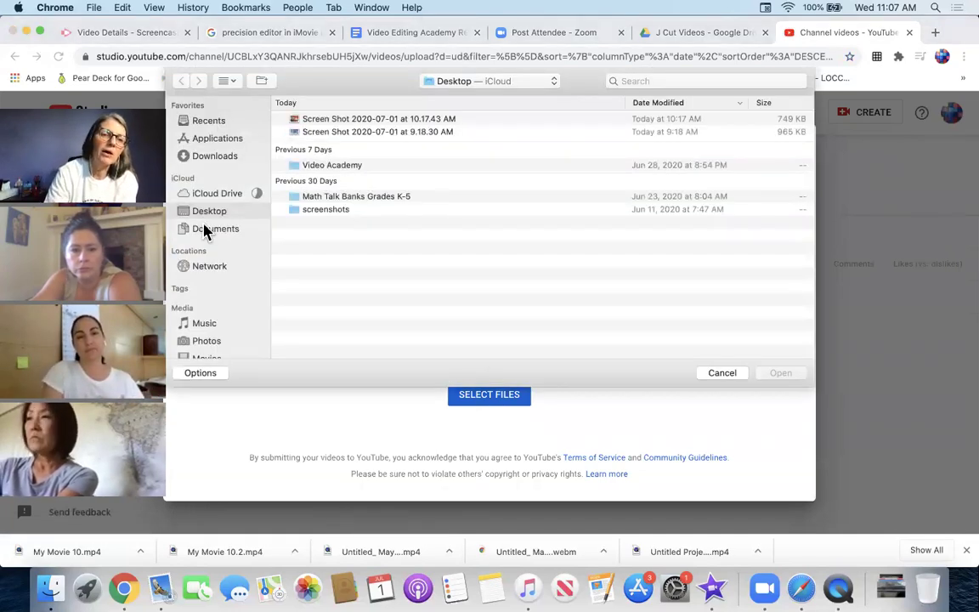
{"action": "left_click", "coordinate": [208, 229]}
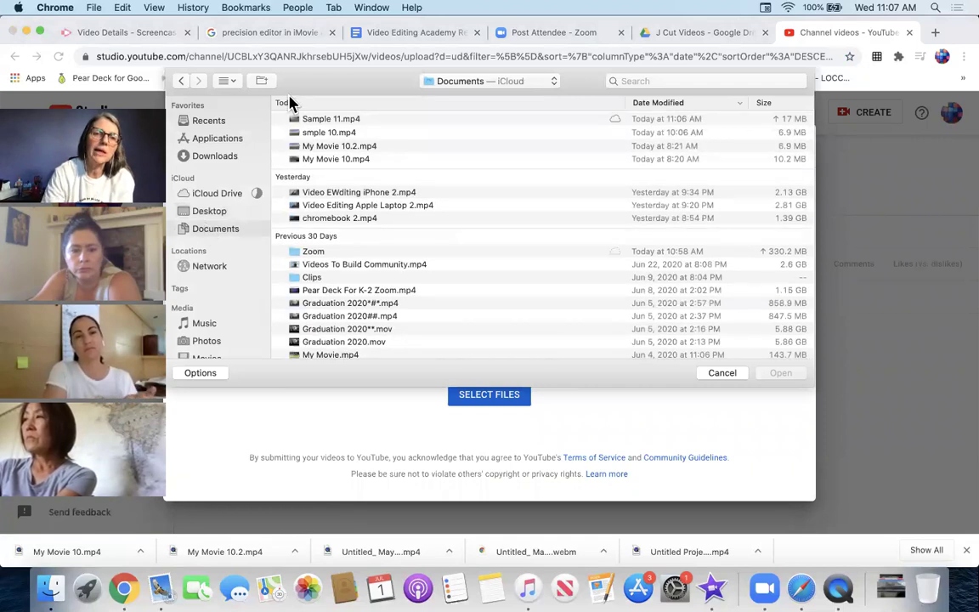
{"action": "left_click", "coordinate": [313, 119]}
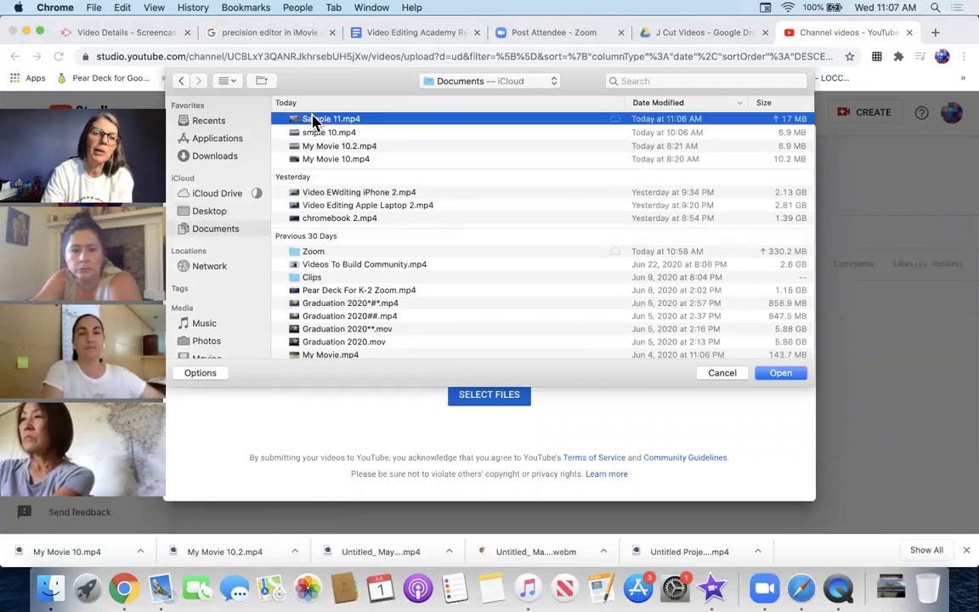
{"action": "left_click", "coordinate": [780, 374]}
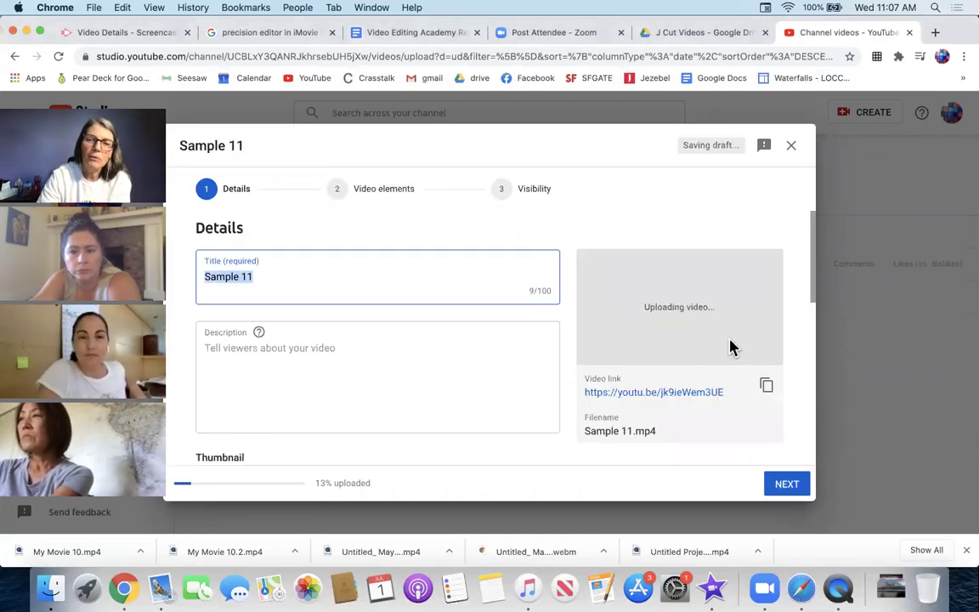
Replace the uploaded video's title with Flying.
{"action": "left_click", "coordinate": [263, 275]}
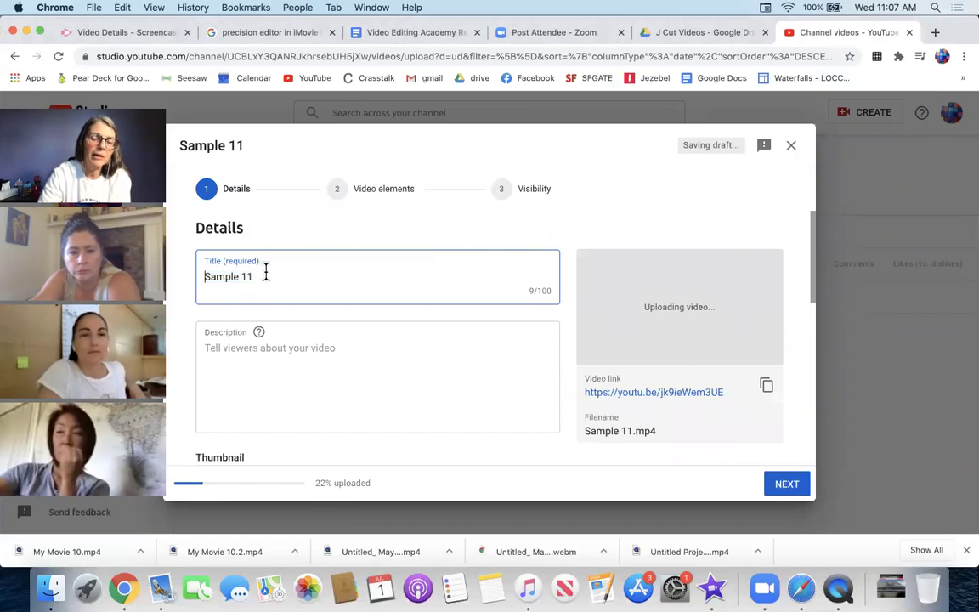
{"action": "key", "text": "super+a"}
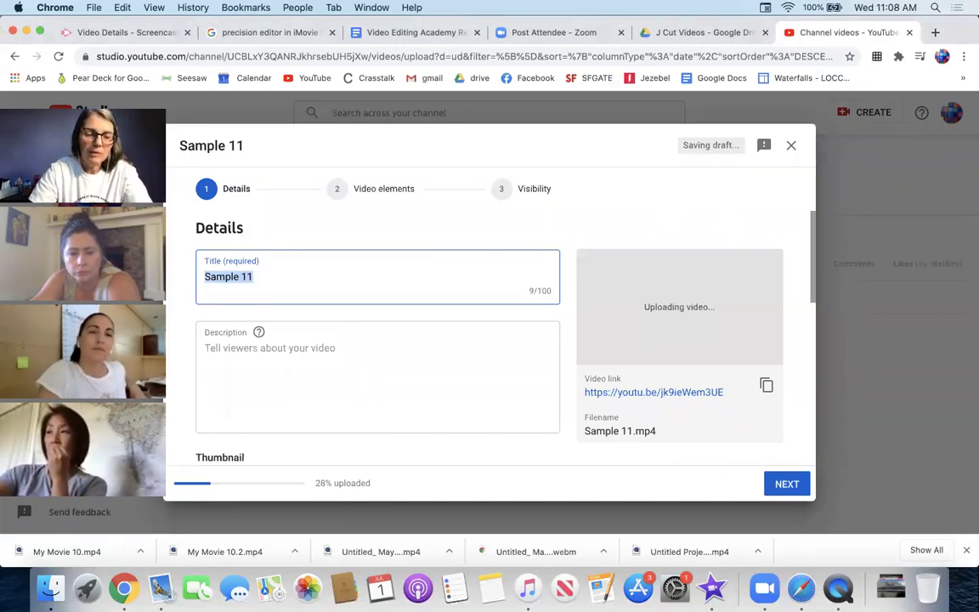
{"action": "type", "text": "Flying"}
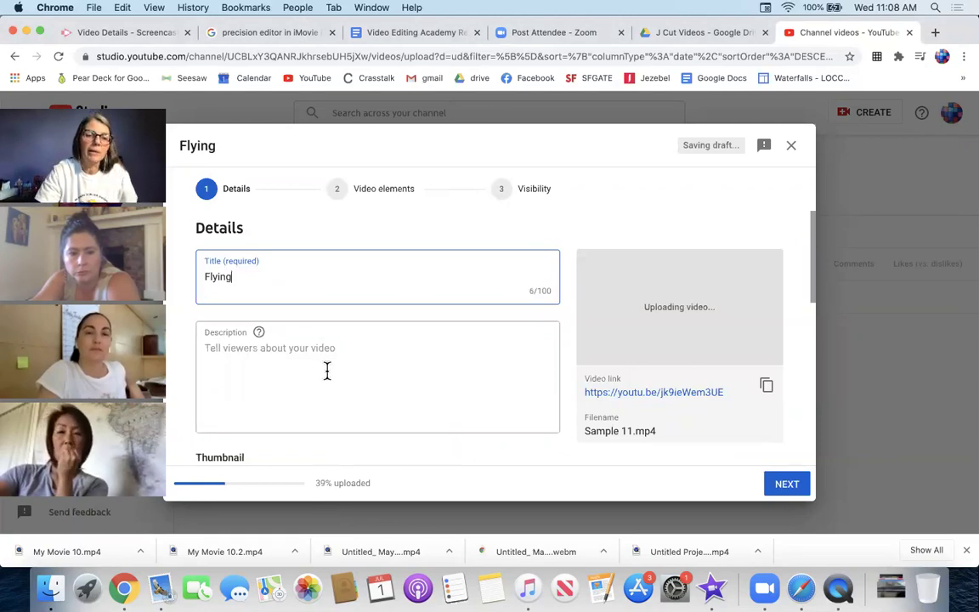
{"action": "scroll", "coordinate": [326, 372], "scroll_direction": "down", "scroll_amount": 5}
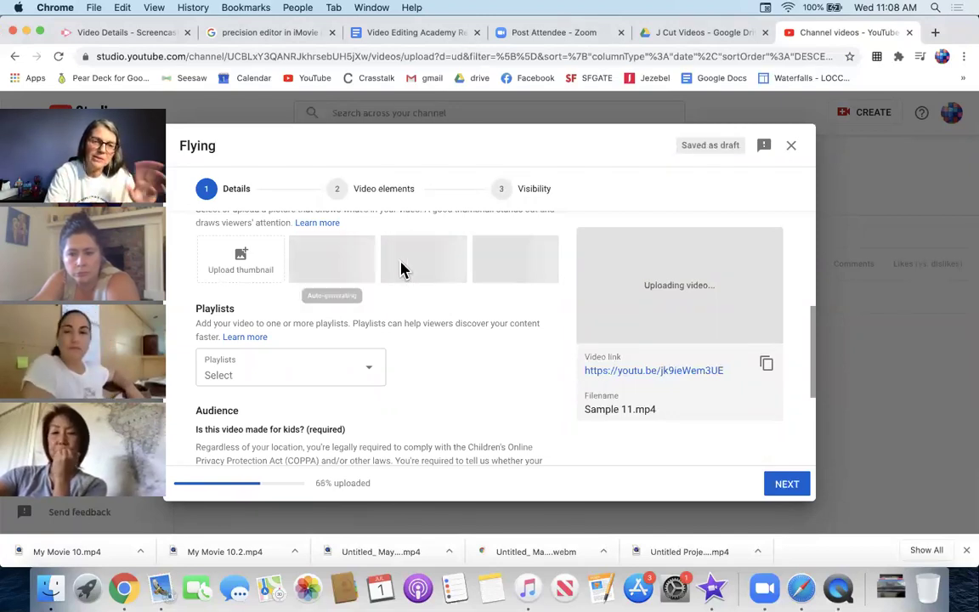
Mark the Flying video as made for kids in the audience settings.
{"action": "scroll", "coordinate": [474, 257], "scroll_direction": "down", "scroll_amount": 2}
{"action": "scroll", "coordinate": [474, 257], "scroll_direction": "down", "scroll_amount": 2}
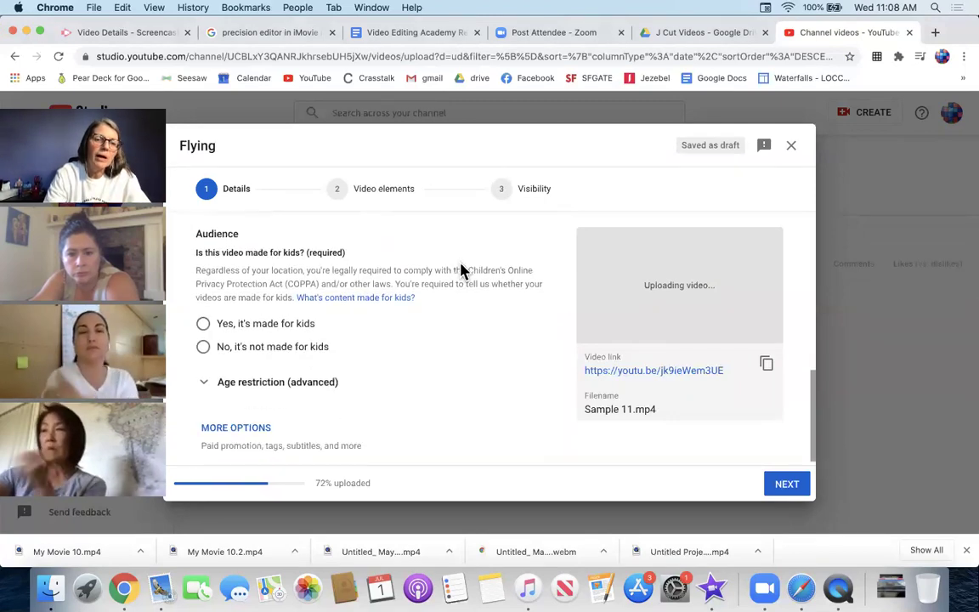
{"action": "left_click", "coordinate": [204, 324]}
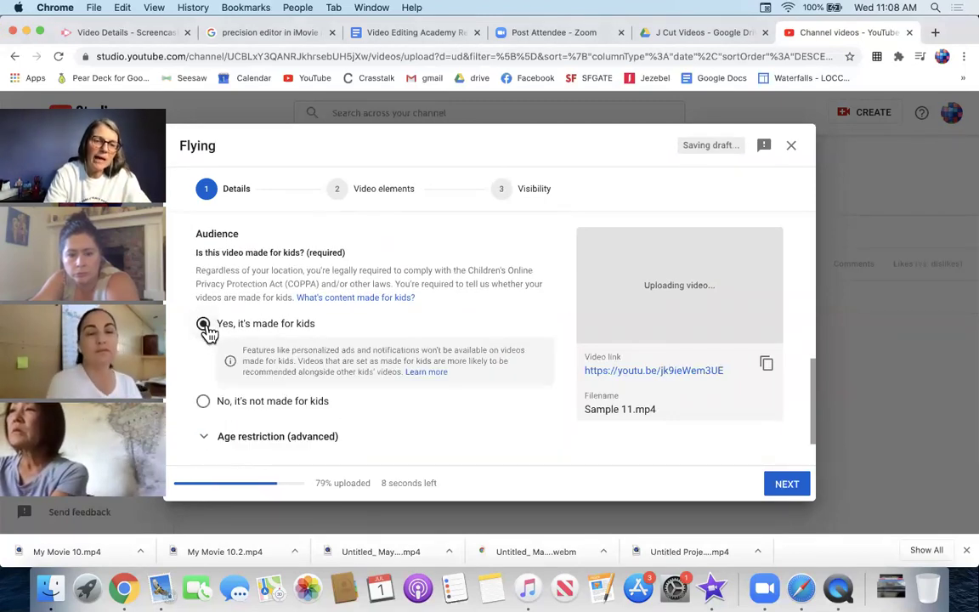
Expand the additional upload options and review the available video categories, keeping Education selected.
{"action": "scroll", "coordinate": [284, 378], "scroll_direction": "down", "scroll_amount": 1}
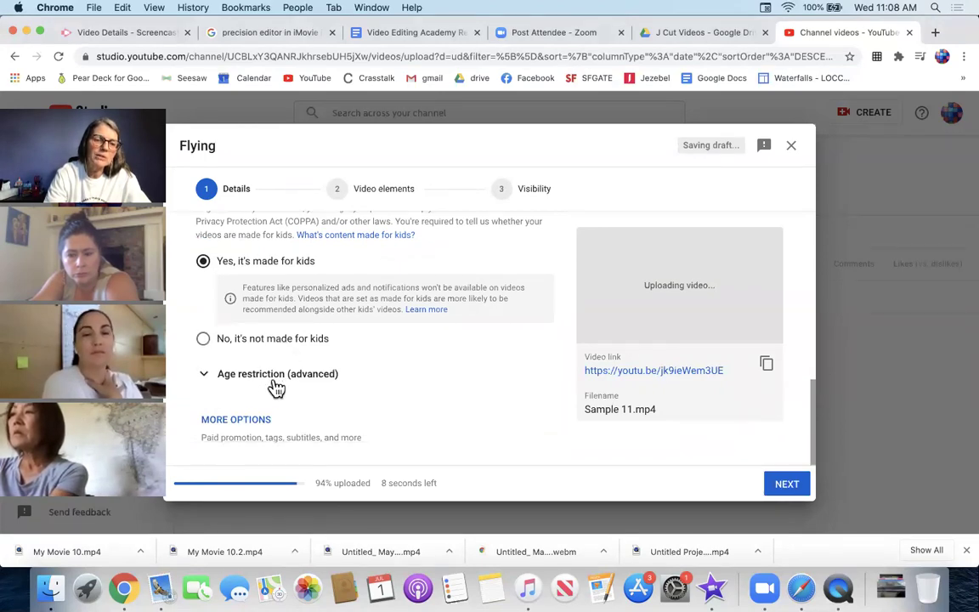
{"action": "left_click", "coordinate": [245, 420]}
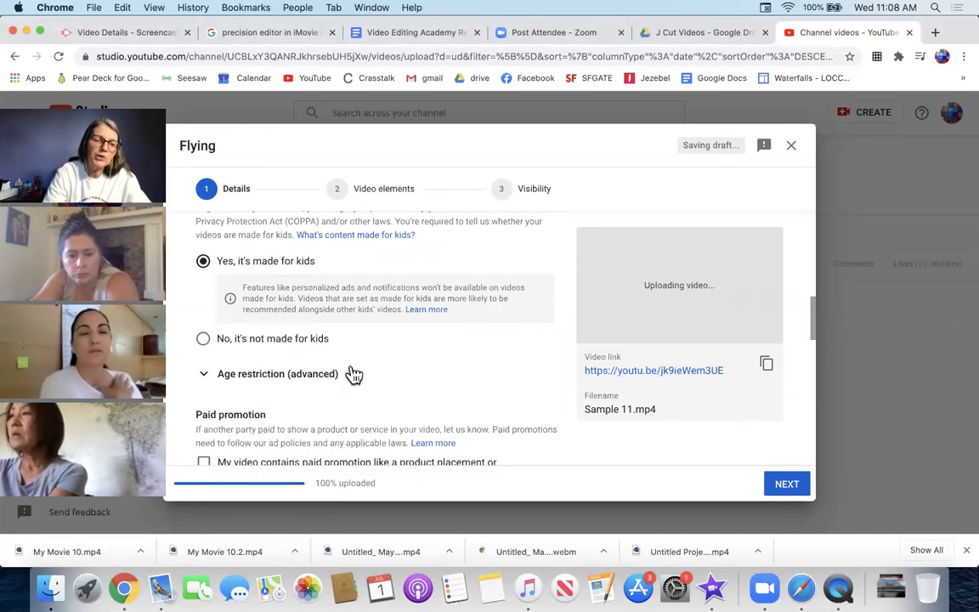
{"action": "scroll", "coordinate": [353, 375], "scroll_direction": "down", "scroll_amount": 7}
{"action": "scroll", "coordinate": [352, 375], "scroll_direction": "down", "scroll_amount": 2}
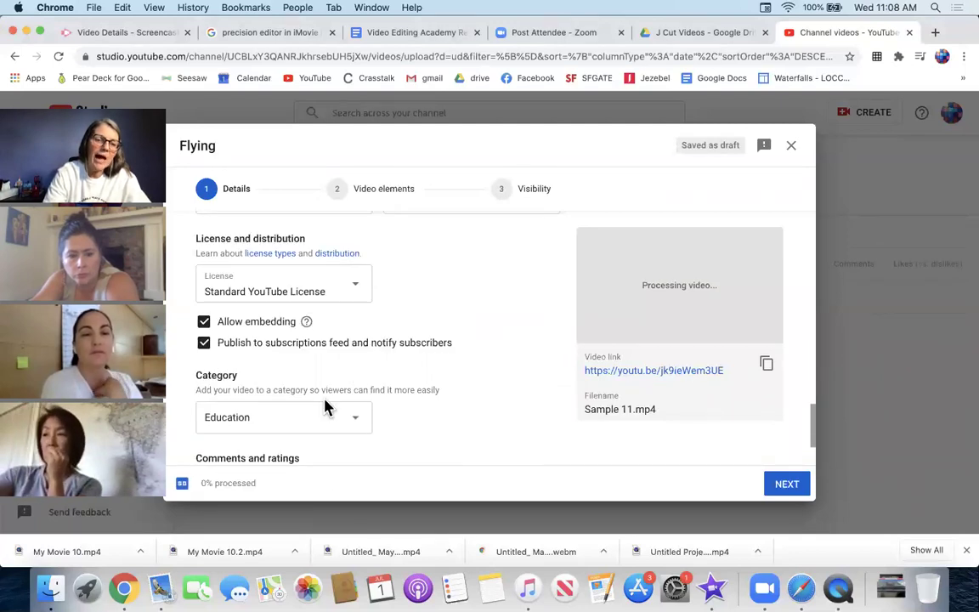
{"action": "left_click", "coordinate": [360, 424]}
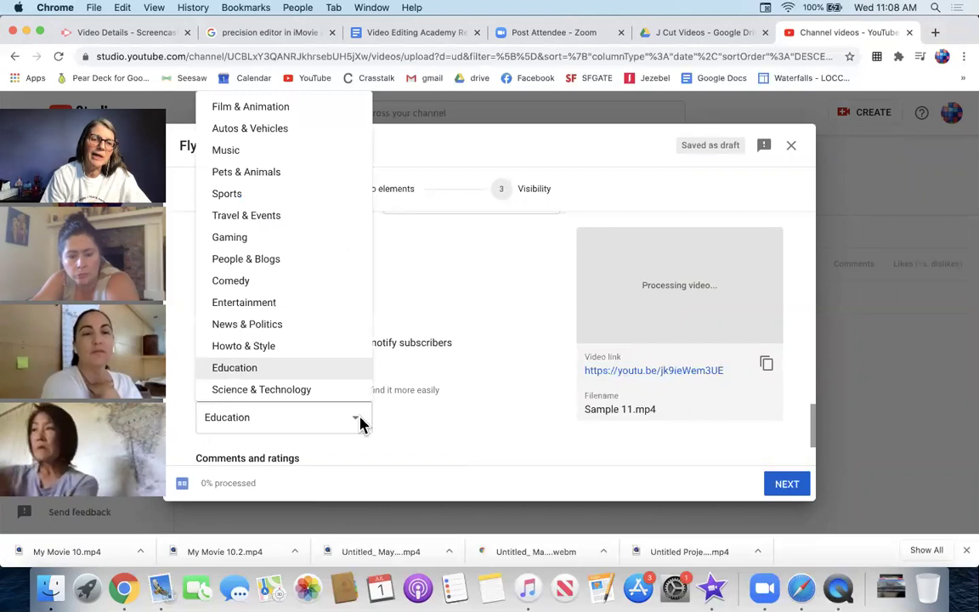
{"action": "left_click", "coordinate": [374, 396]}
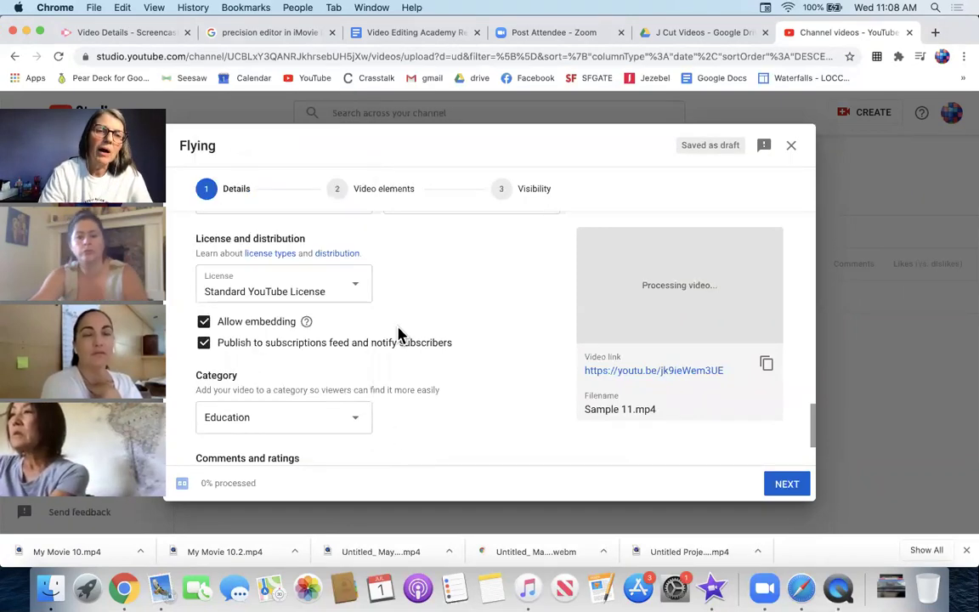
Copy the sharing link of the Video Editing Academy Resources document and return to the document.
{"action": "left_click", "coordinate": [416, 32]}
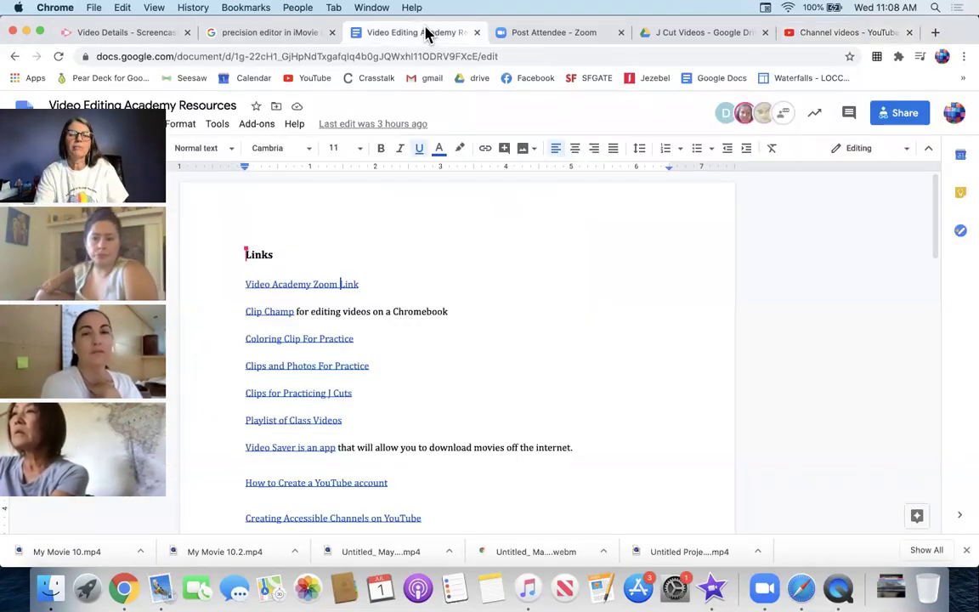
{"action": "left_click", "coordinate": [884, 122]}
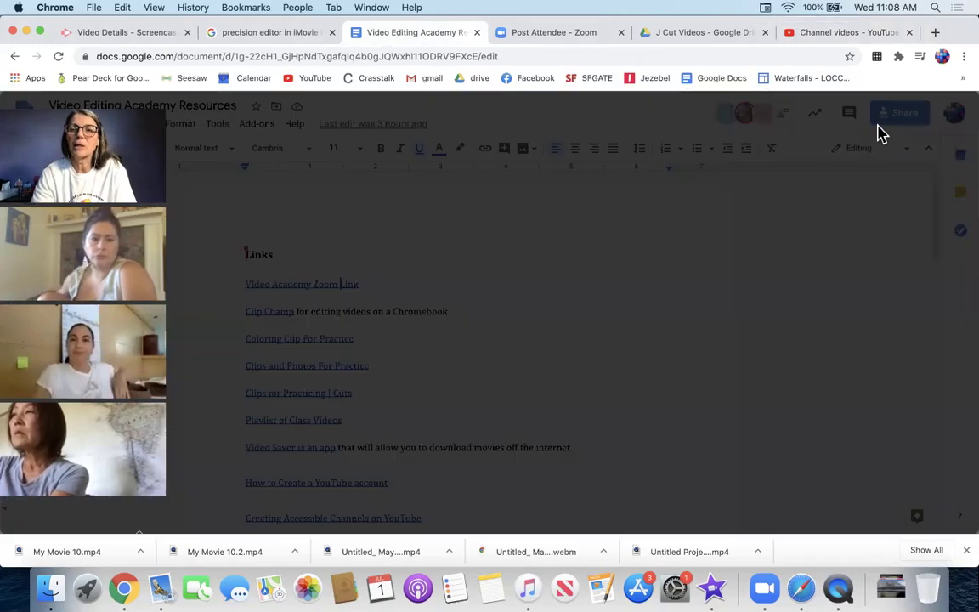
{"action": "left_click", "coordinate": [666, 418]}
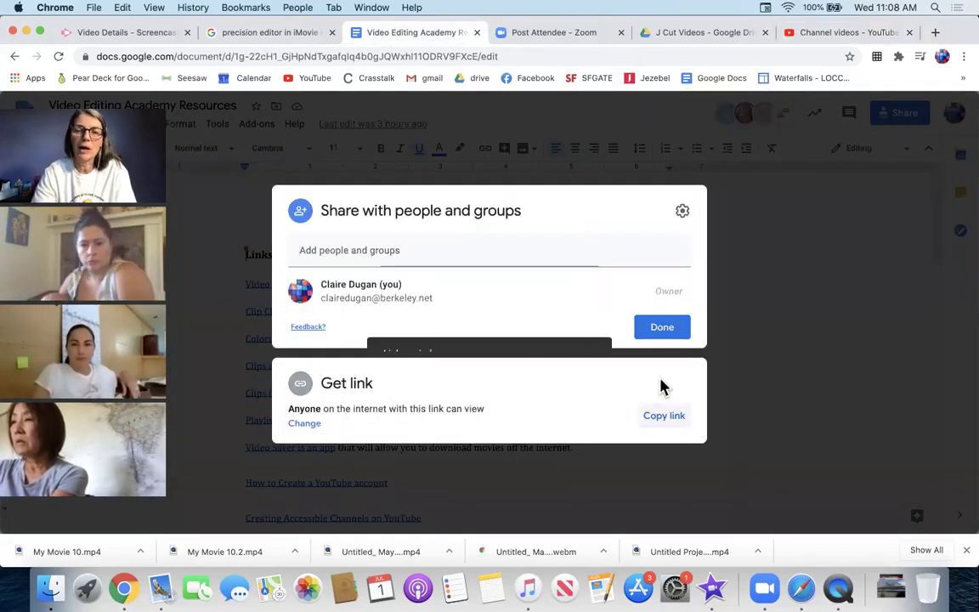
{"action": "left_click", "coordinate": [742, 298]}
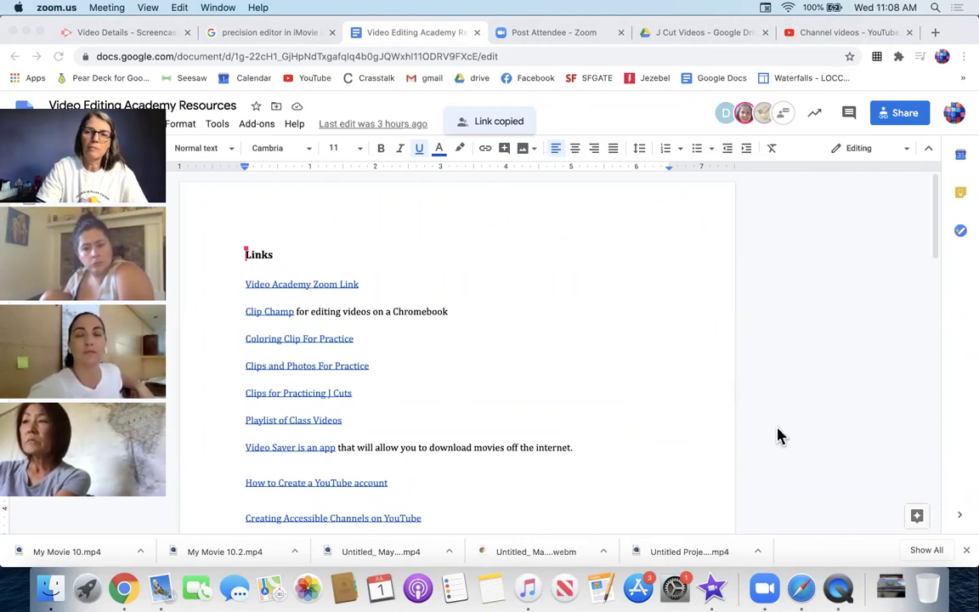
{"action": "left_click", "coordinate": [822, 463]}
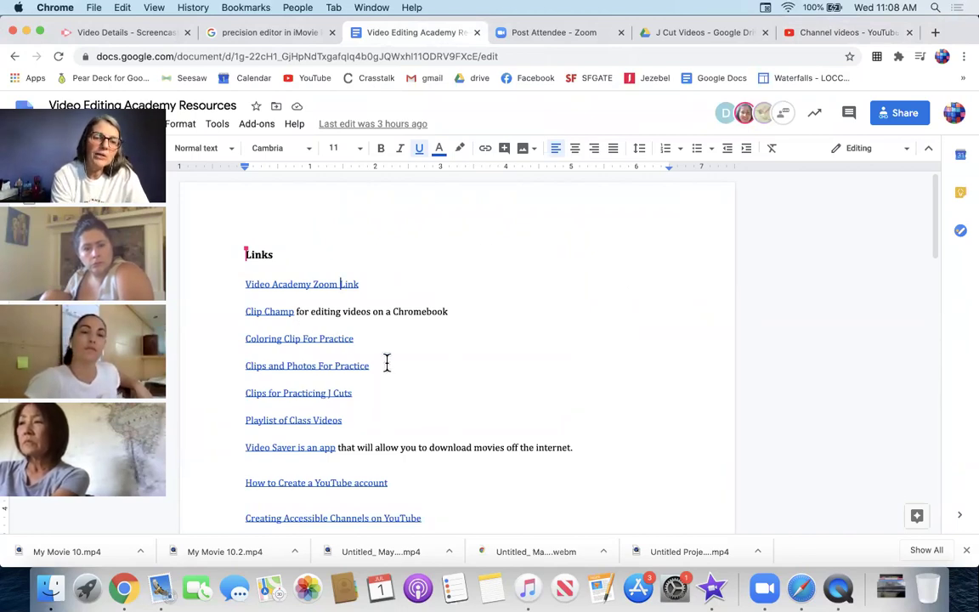
Open the Playlist of Class Videos link from the resources document and look over the listed videos.
{"action": "scroll", "coordinate": [387, 363], "scroll_direction": "down", "scroll_amount": 3}
{"action": "left_click", "coordinate": [325, 332]}
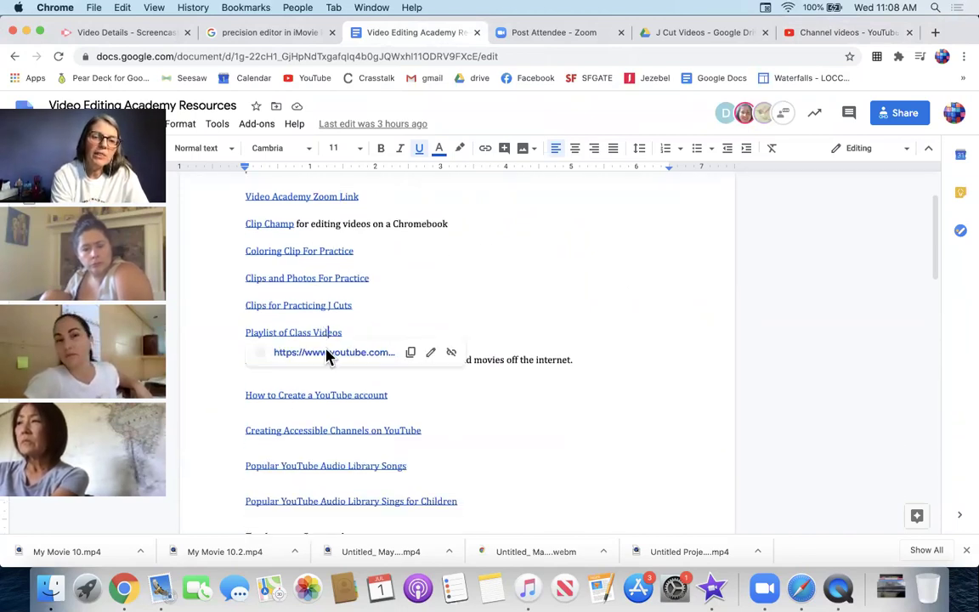
{"action": "left_click", "coordinate": [331, 354]}
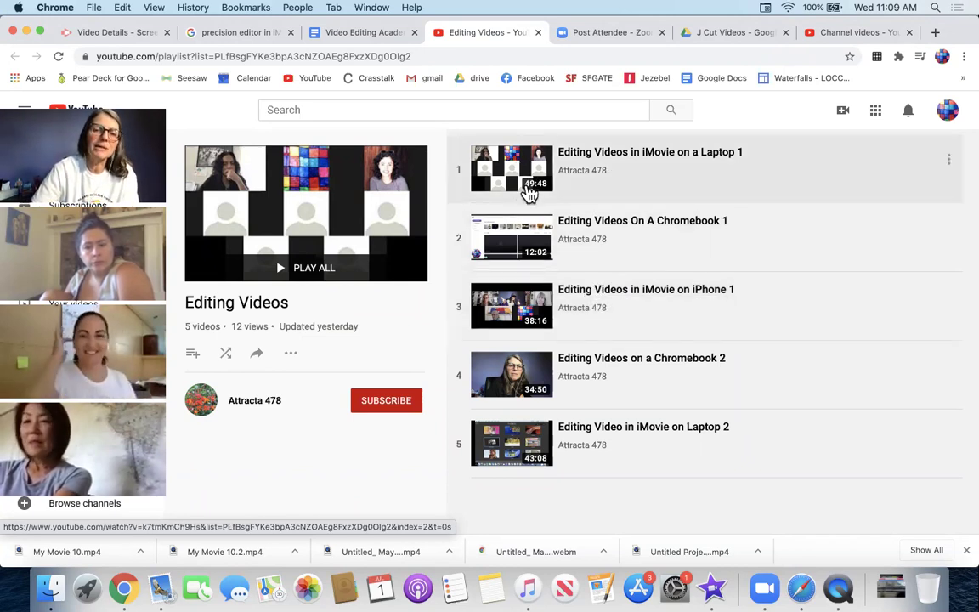
{"action": "scroll", "coordinate": [532, 191], "scroll_direction": "up", "scroll_amount": 1}
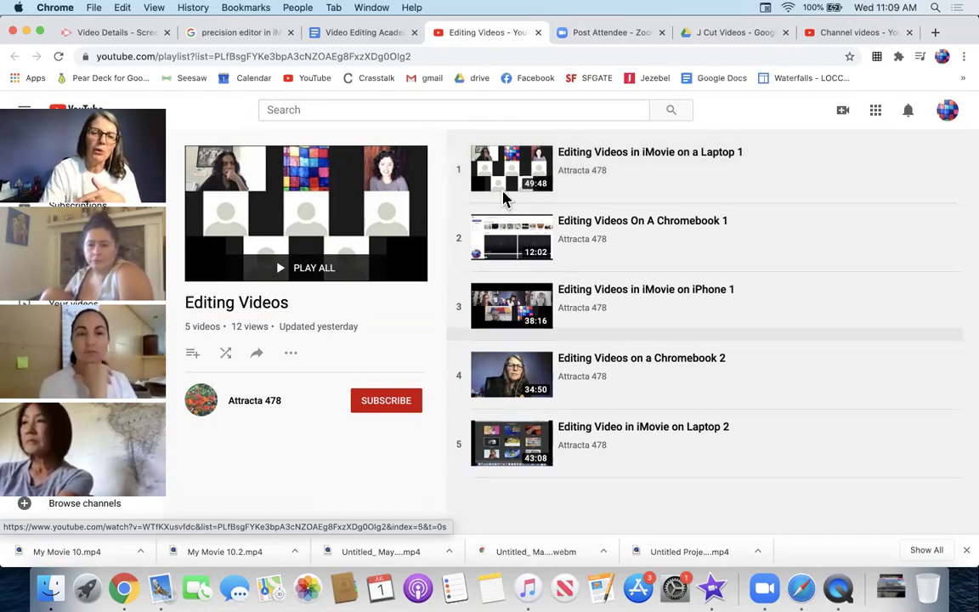
Open Creating Accessible Channels on YouTube from the resources document and read how to get videos approved.
{"action": "left_click", "coordinate": [367, 34]}
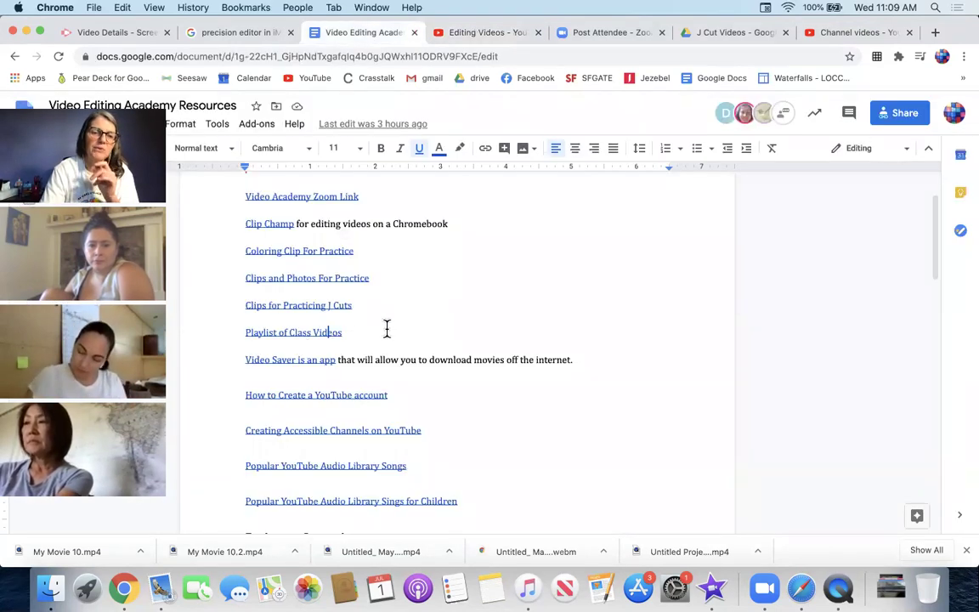
{"action": "scroll", "coordinate": [387, 329], "scroll_direction": "down", "scroll_amount": 3}
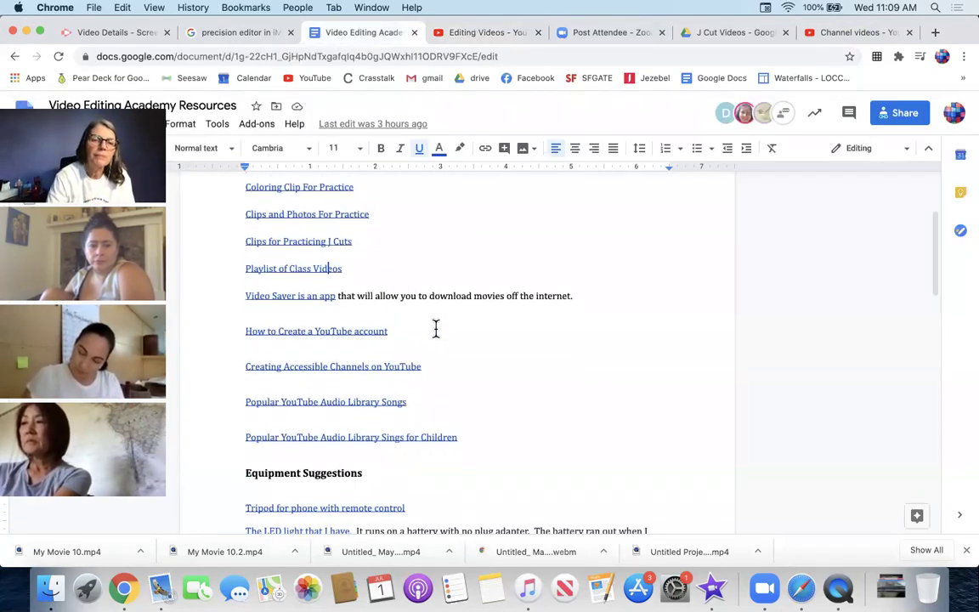
{"action": "scroll", "coordinate": [435, 329], "scroll_direction": "down", "scroll_amount": 2}
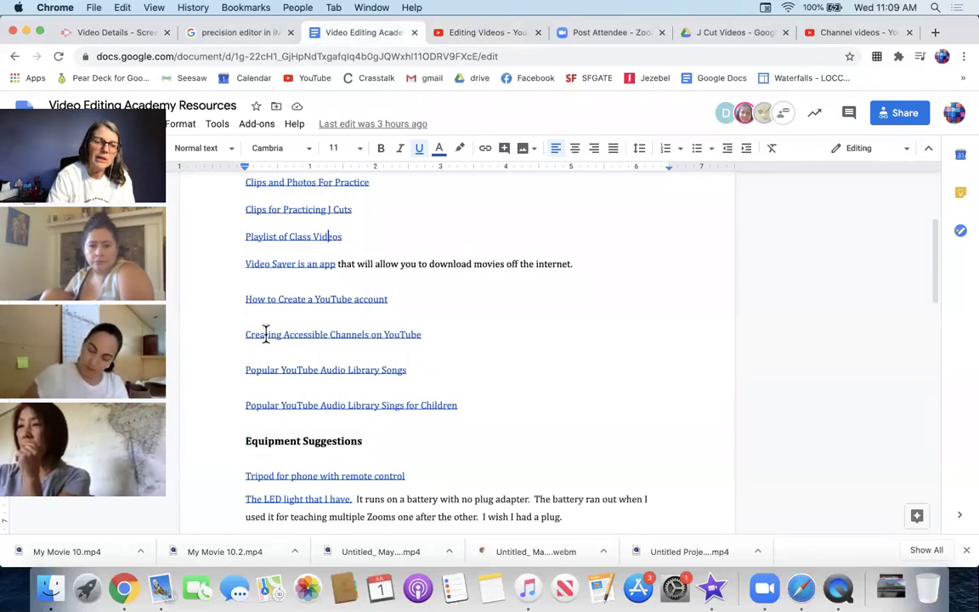
{"action": "left_click", "coordinate": [394, 334]}
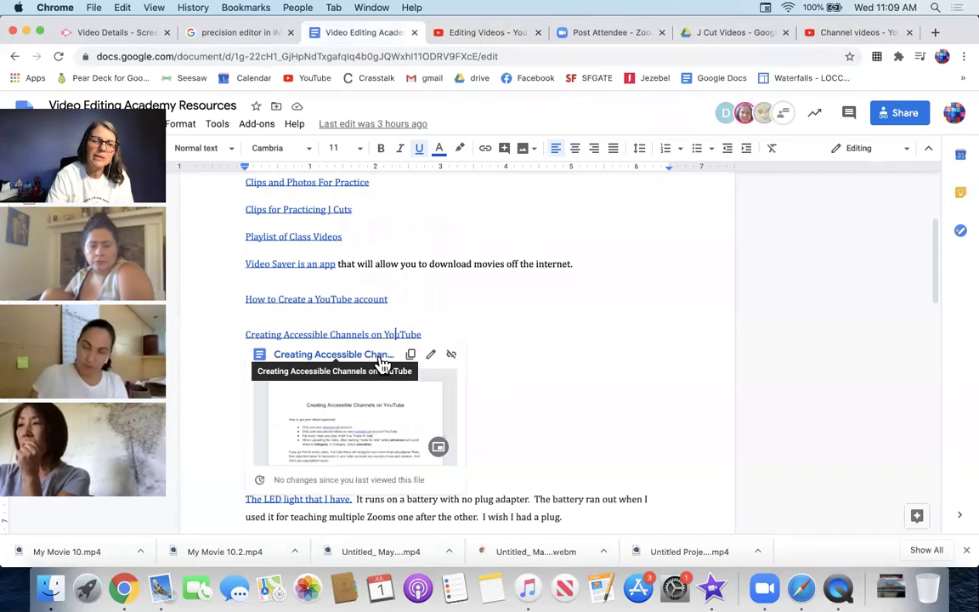
{"action": "left_click", "coordinate": [372, 357]}
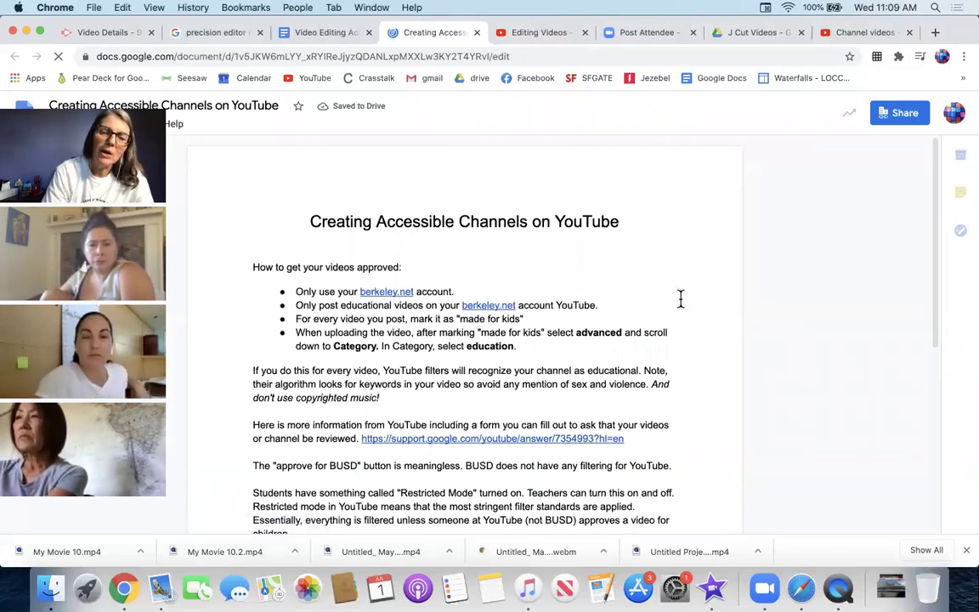
{"action": "scroll", "coordinate": [680, 298], "scroll_direction": "down", "scroll_amount": 3}
{"action": "scroll", "coordinate": [680, 297], "scroll_direction": "up", "scroll_amount": 1}
{"action": "scroll", "coordinate": [680, 298], "scroll_direction": "up", "scroll_amount": 2}
{"action": "scroll", "coordinate": [680, 297], "scroll_direction": "down", "scroll_amount": 1}
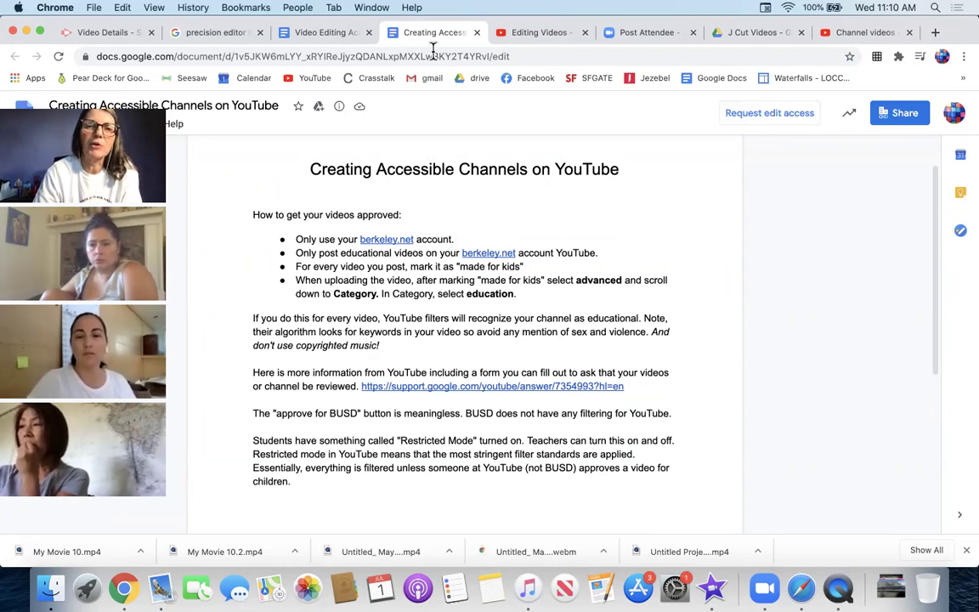
Return to the Flying upload draft and proceed to the visibility settings without adding an end screen or cards.
{"action": "left_click", "coordinate": [540, 32]}
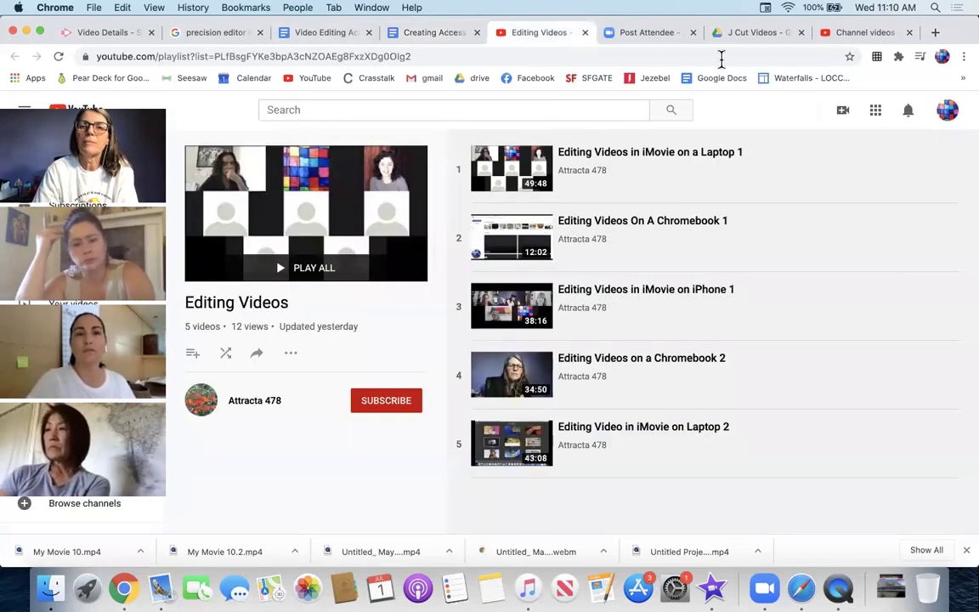
{"action": "left_click", "coordinate": [853, 36]}
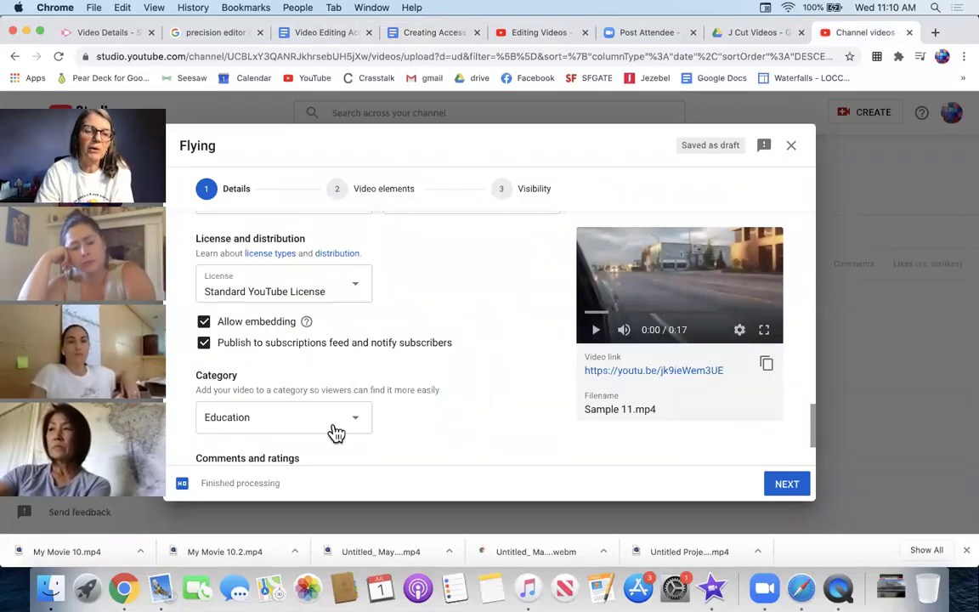
{"action": "left_click", "coordinate": [784, 484]}
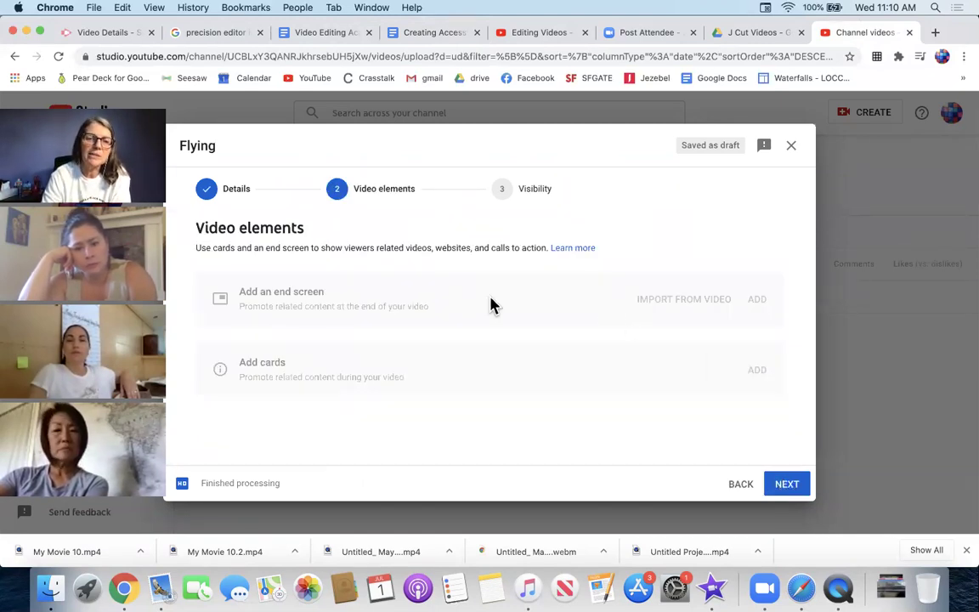
{"action": "mouse_move", "coordinate": [761, 306]}
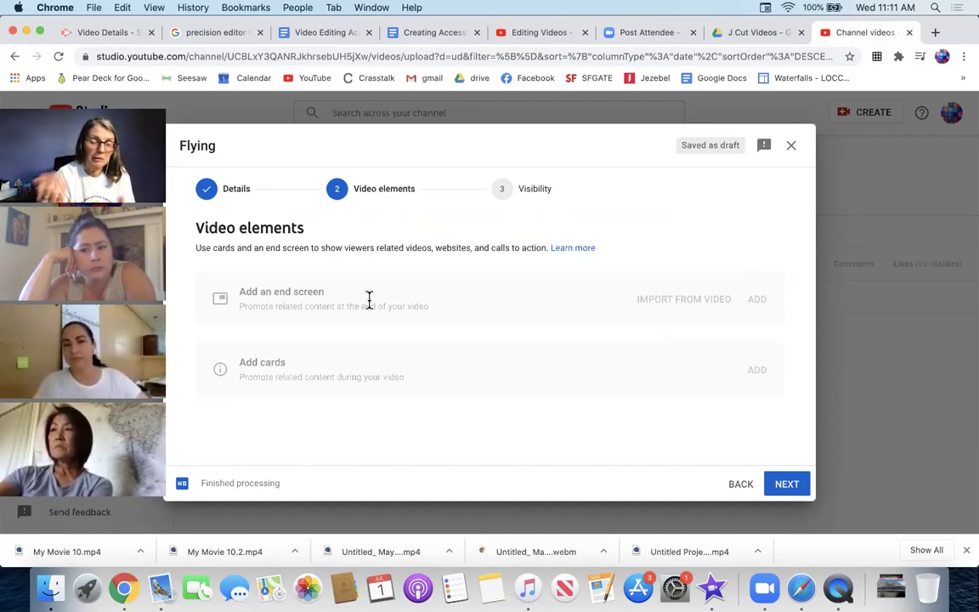
{"action": "left_click", "coordinate": [796, 492]}
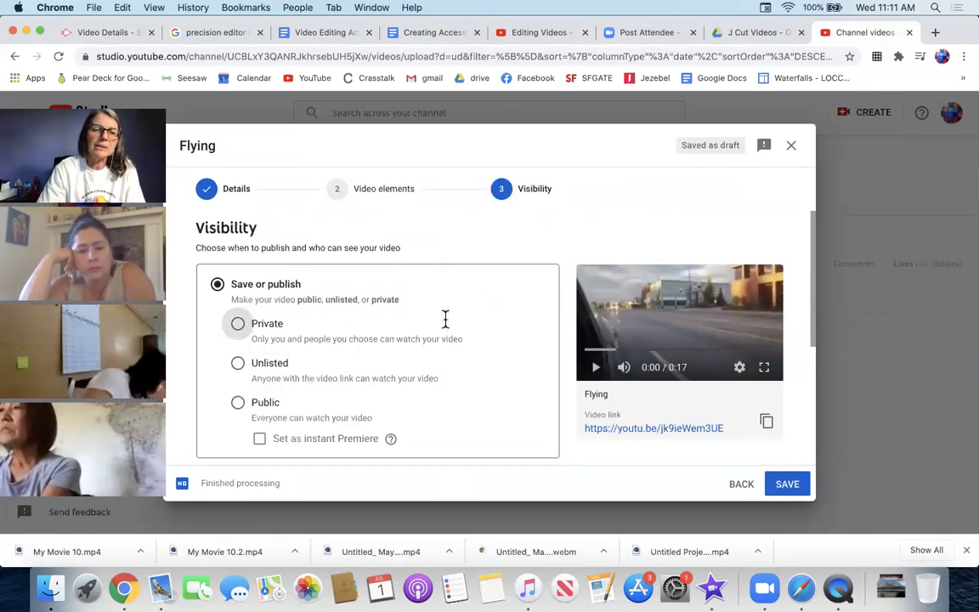
Set the Flying video's visibility to Public and publish it.
{"action": "scroll", "coordinate": [446, 321], "scroll_direction": "down", "scroll_amount": 1}
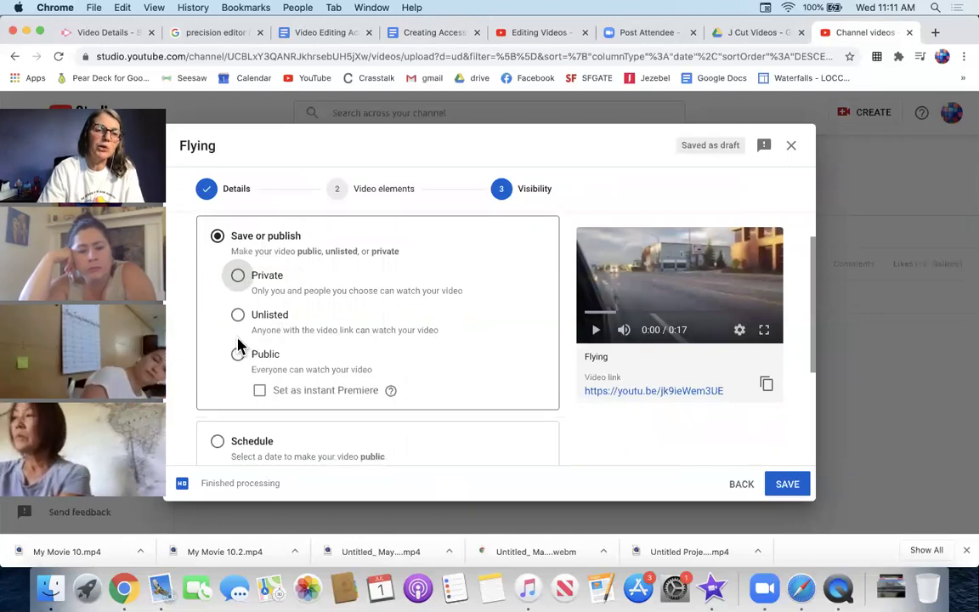
{"action": "left_click", "coordinate": [239, 278]}
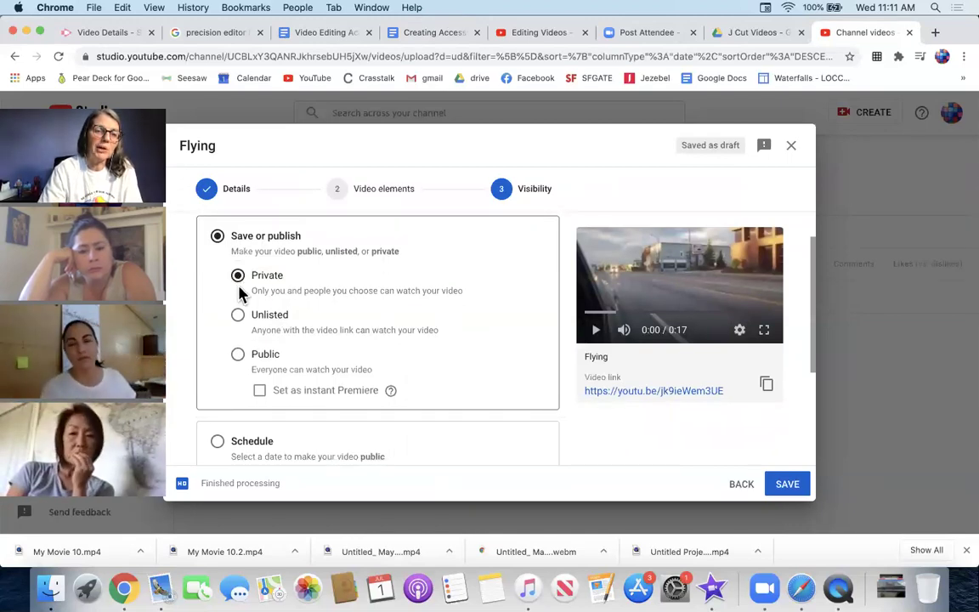
{"action": "left_click", "coordinate": [239, 316]}
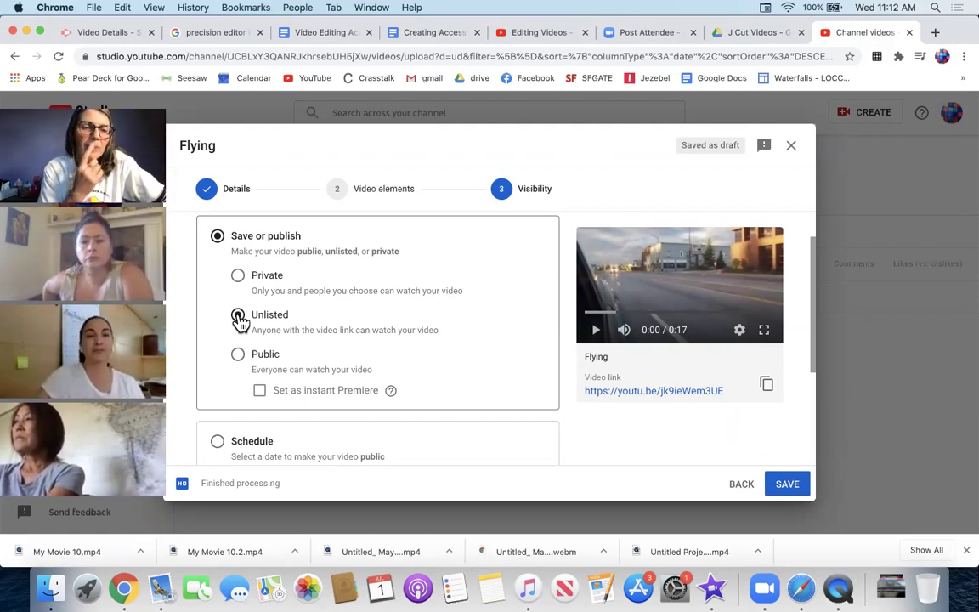
{"action": "left_click", "coordinate": [238, 357]}
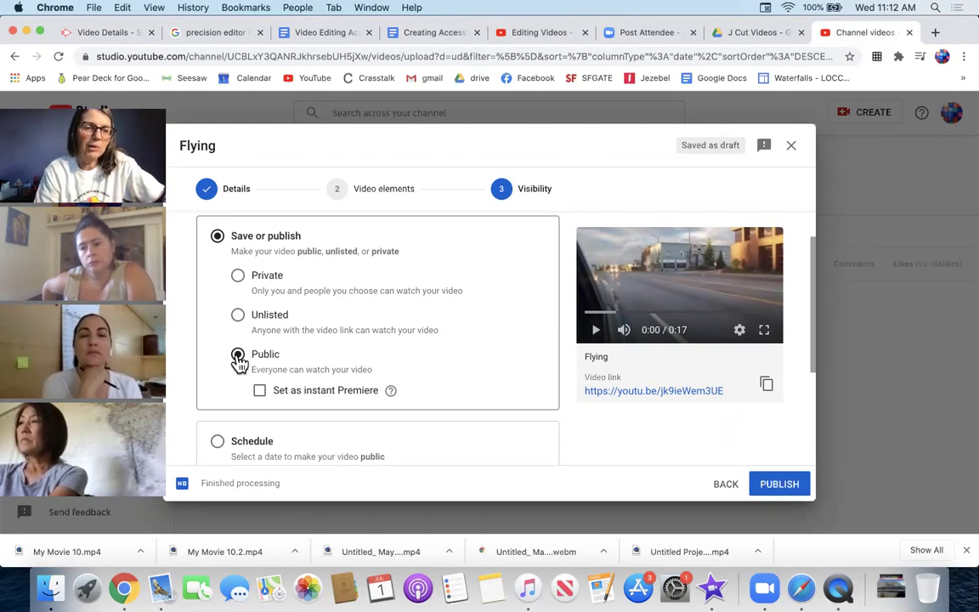
{"action": "scroll", "coordinate": [453, 399], "scroll_direction": "down", "scroll_amount": 3}
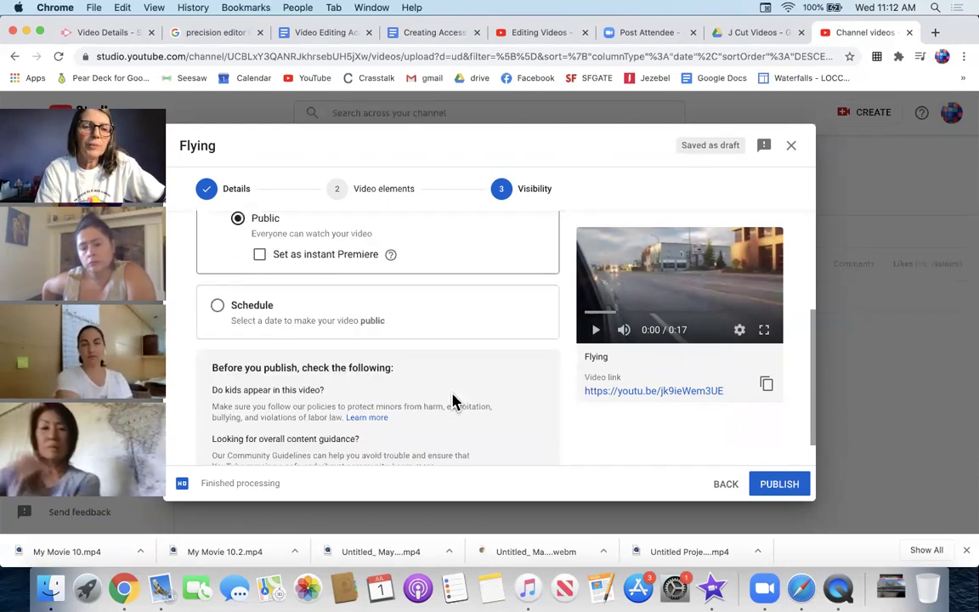
{"action": "scroll", "coordinate": [453, 399], "scroll_direction": "down", "scroll_amount": 1}
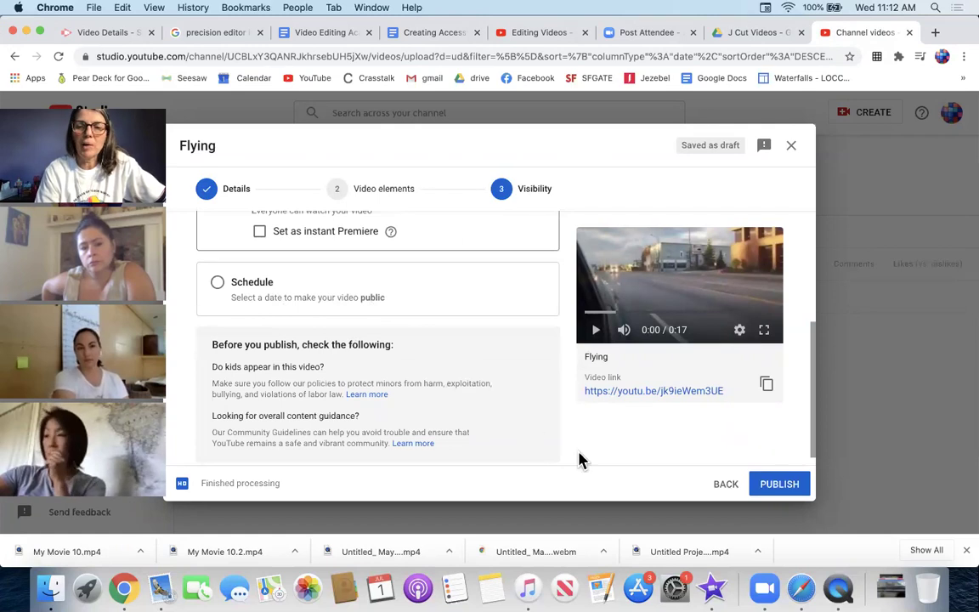
{"action": "left_click", "coordinate": [777, 485]}
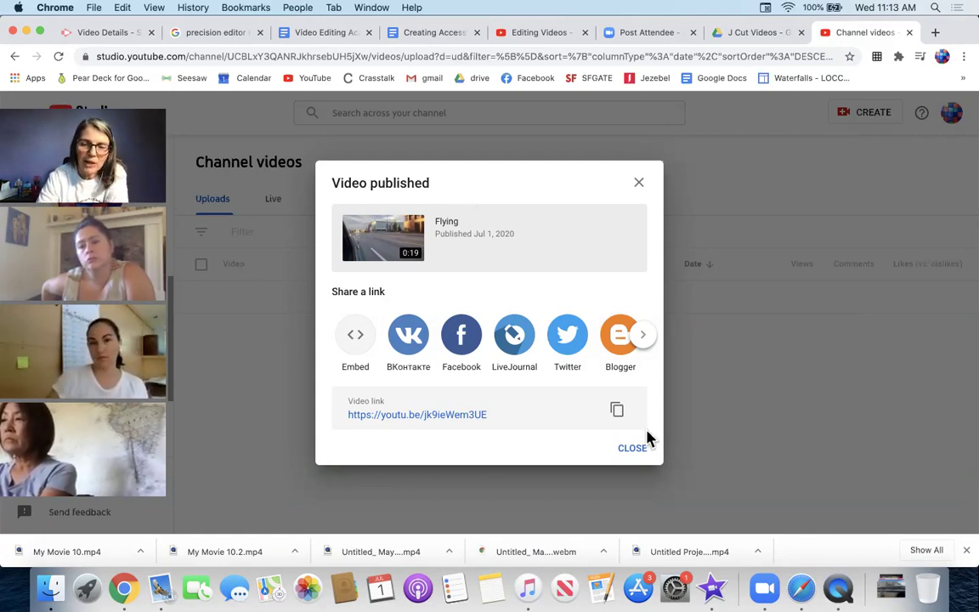
Switch to System Preferences and move its window so that all the settings are in view.
{"action": "left_click", "coordinate": [675, 586]}
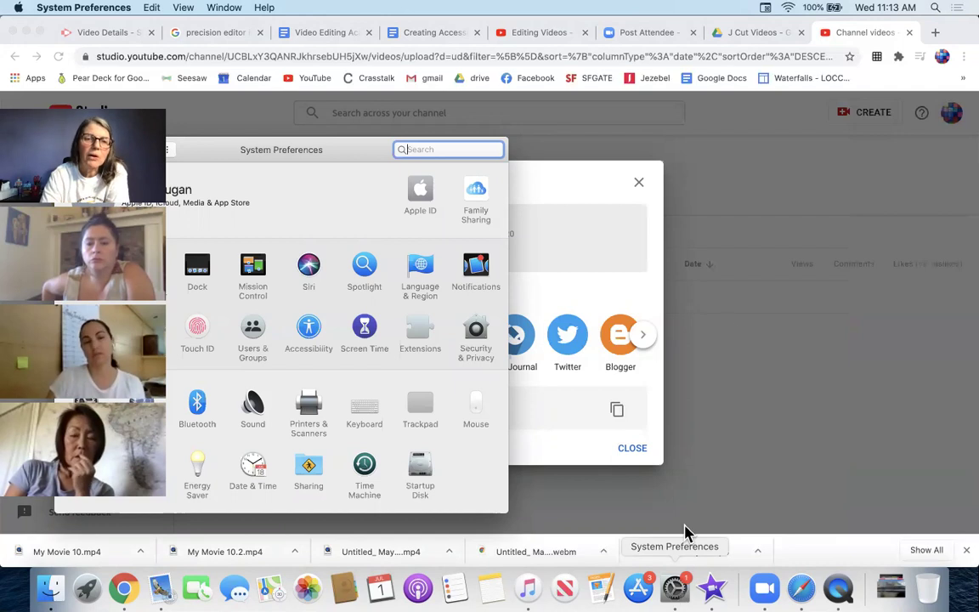
{"action": "left_click_drag", "start_coordinate": [378, 151], "coordinate": [522, 143]}
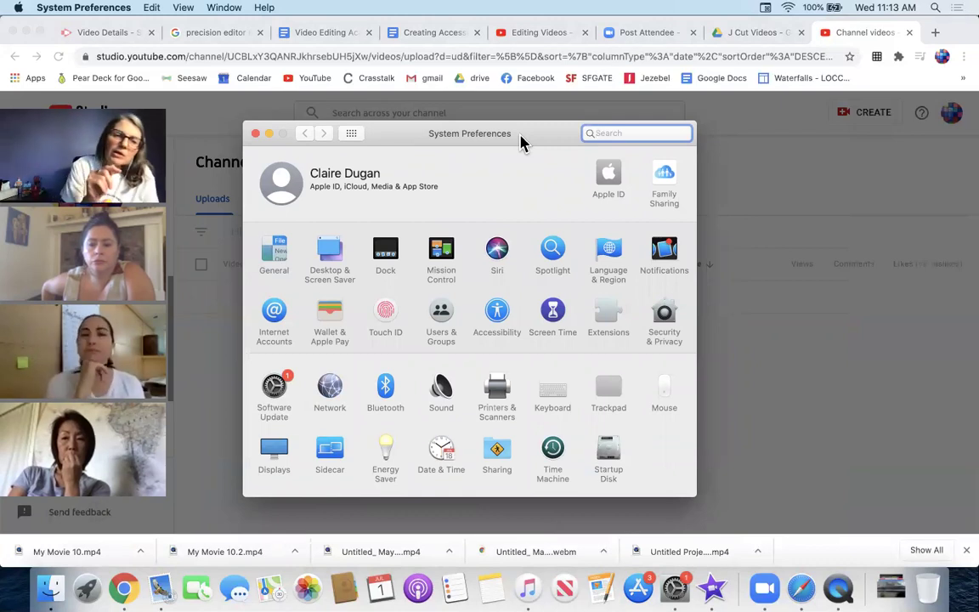
Open the Energy Saver settings.
{"action": "left_click", "coordinate": [387, 454]}
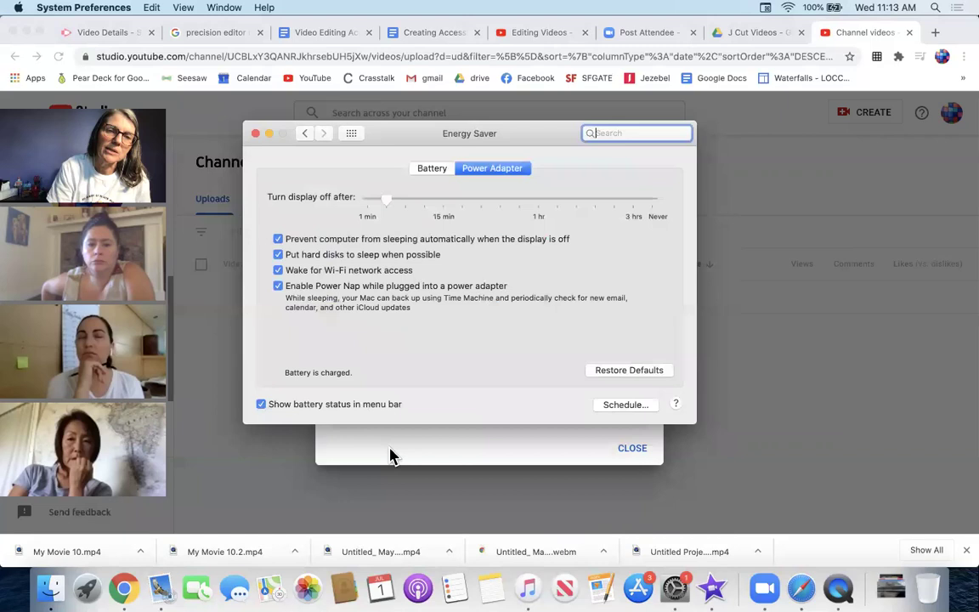
{"action": "left_click", "coordinate": [305, 133]}
{"action": "left_click", "coordinate": [387, 455]}
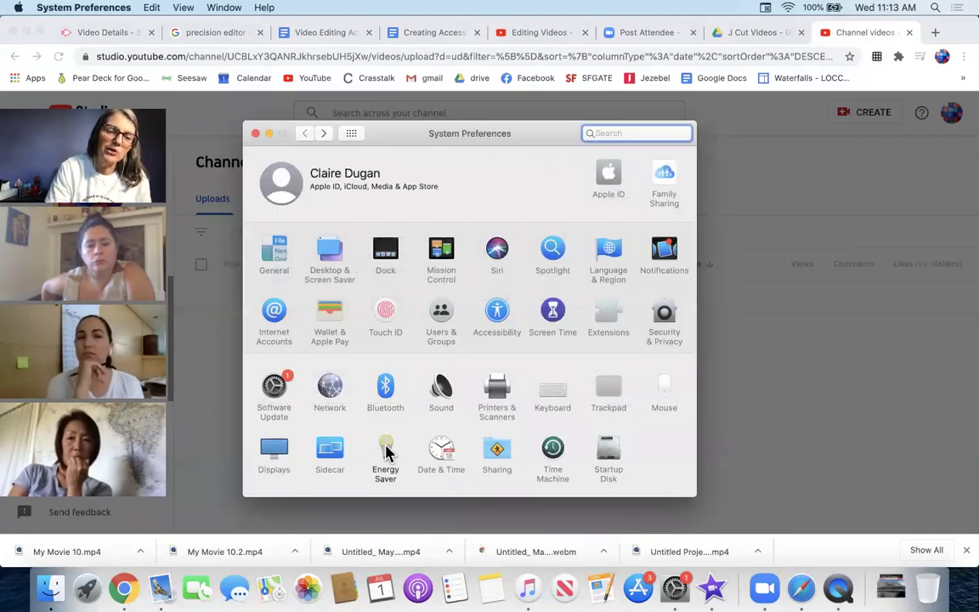
Set the display's turn-off time to Never for both the power adapter and battery.
{"action": "left_click_drag", "start_coordinate": [389, 202], "coordinate": [728, 233]}
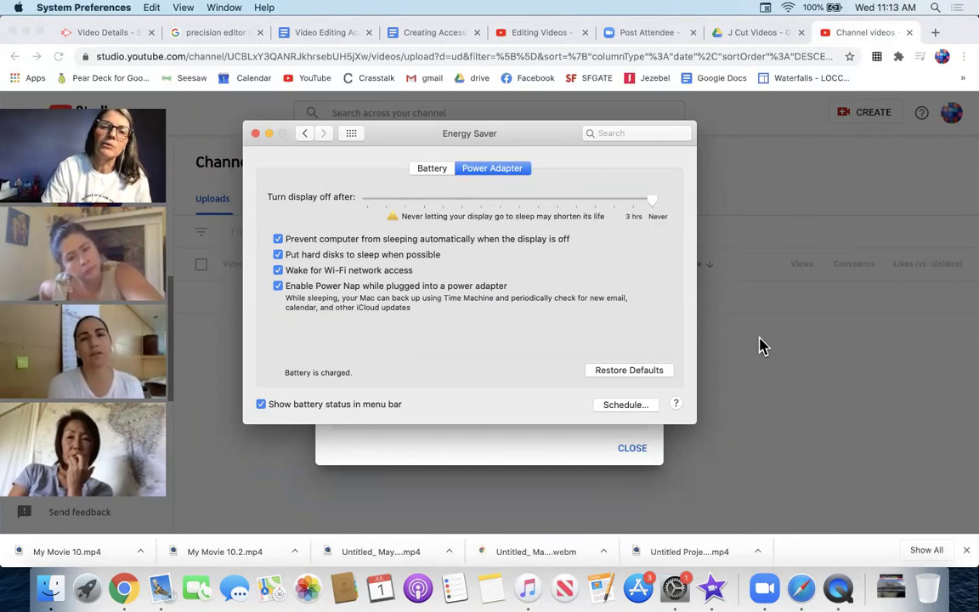
{"action": "left_click", "coordinate": [432, 169]}
{"action": "left_click_drag", "start_coordinate": [382, 202], "coordinate": [724, 207]}
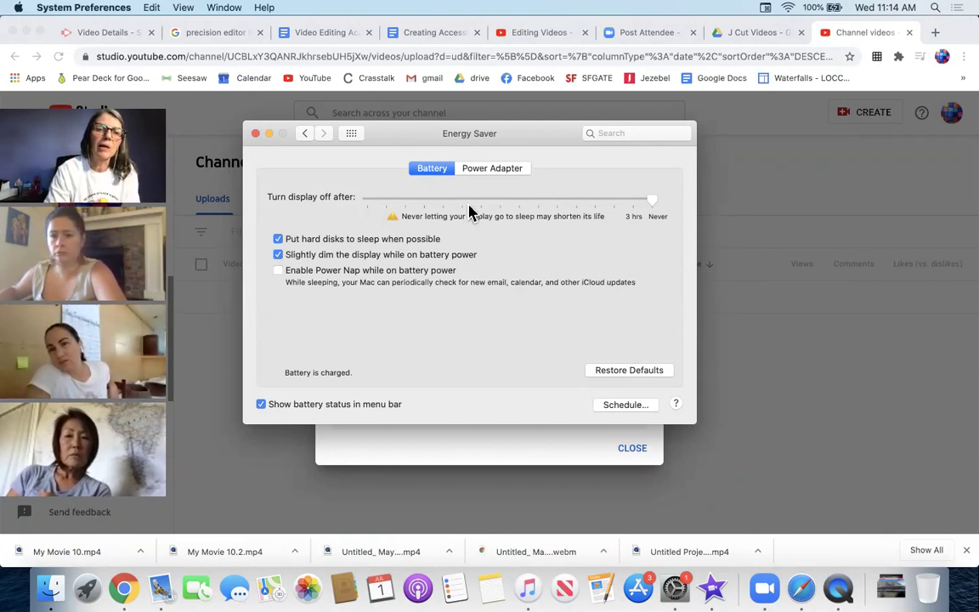
Set the display's turn-off time to under 15 minutes for both battery and power adapter, and close System Preferences.
{"action": "left_click", "coordinate": [387, 200]}
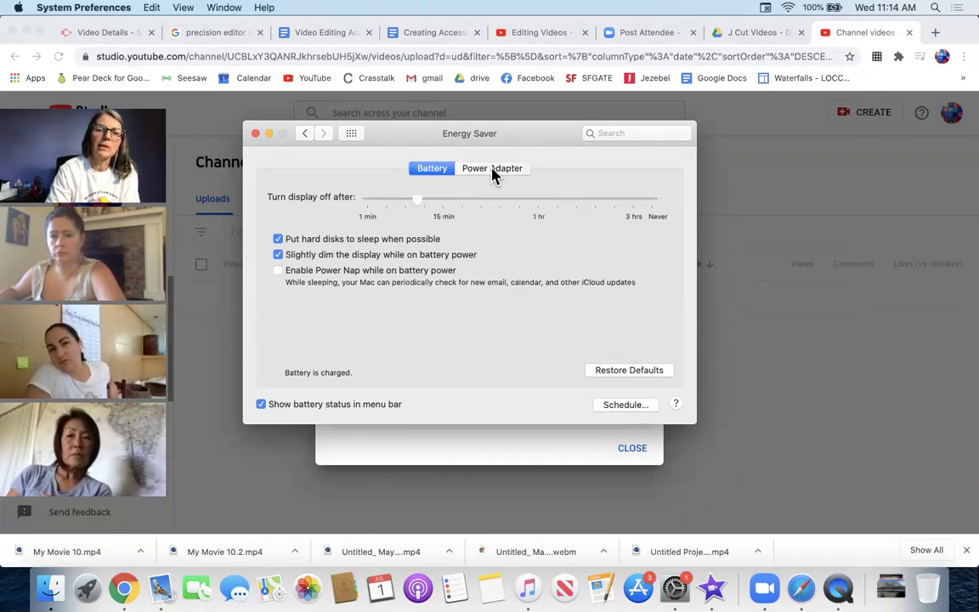
{"action": "left_click", "coordinate": [493, 169]}
{"action": "left_click", "coordinate": [417, 201]}
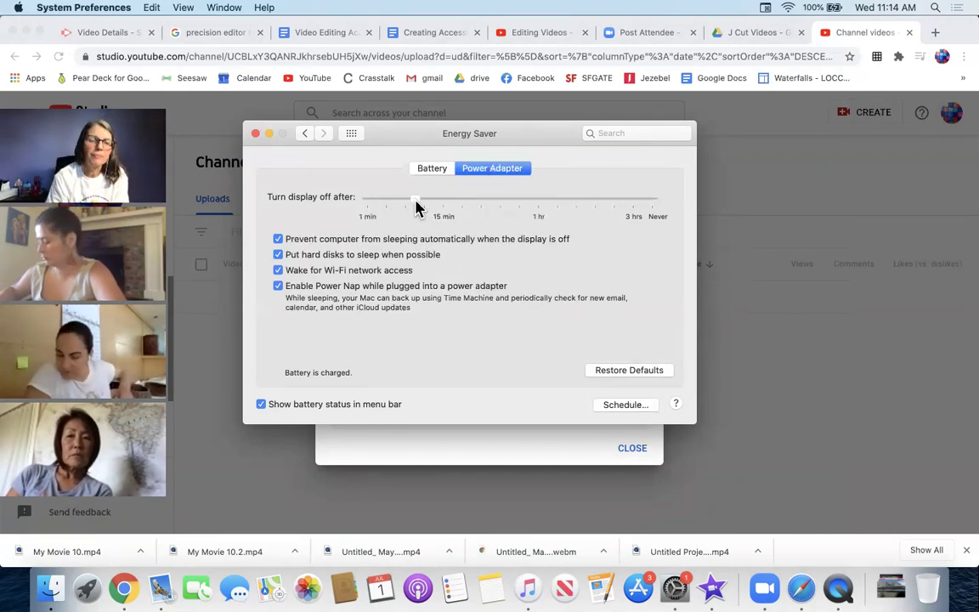
{"action": "left_click", "coordinate": [258, 134]}
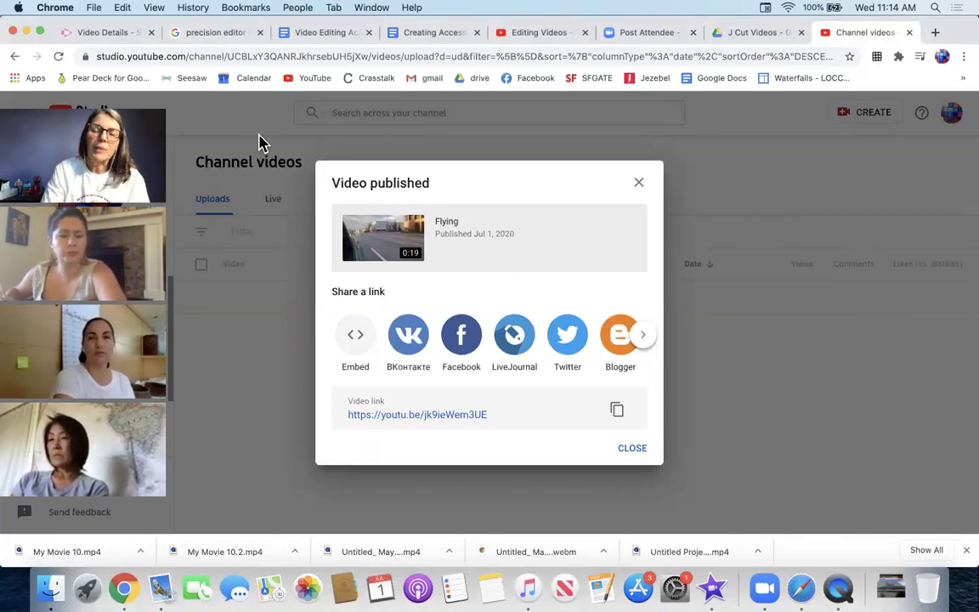
Dismiss the published-video dialog, then go from the YouTube home page to YouTube Studio and open the channel's video list.
{"action": "left_click", "coordinate": [639, 183]}
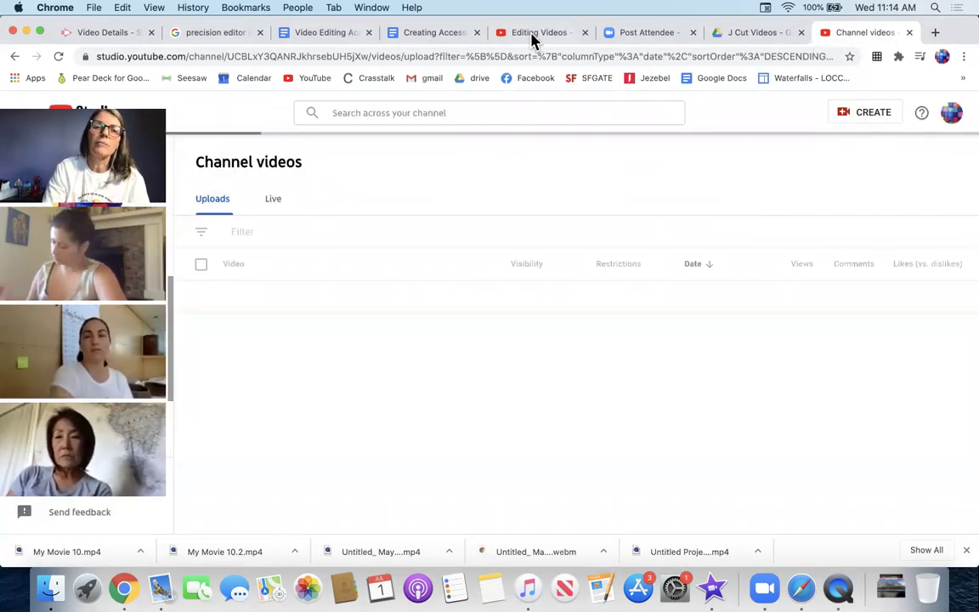
{"action": "left_click", "coordinate": [311, 79]}
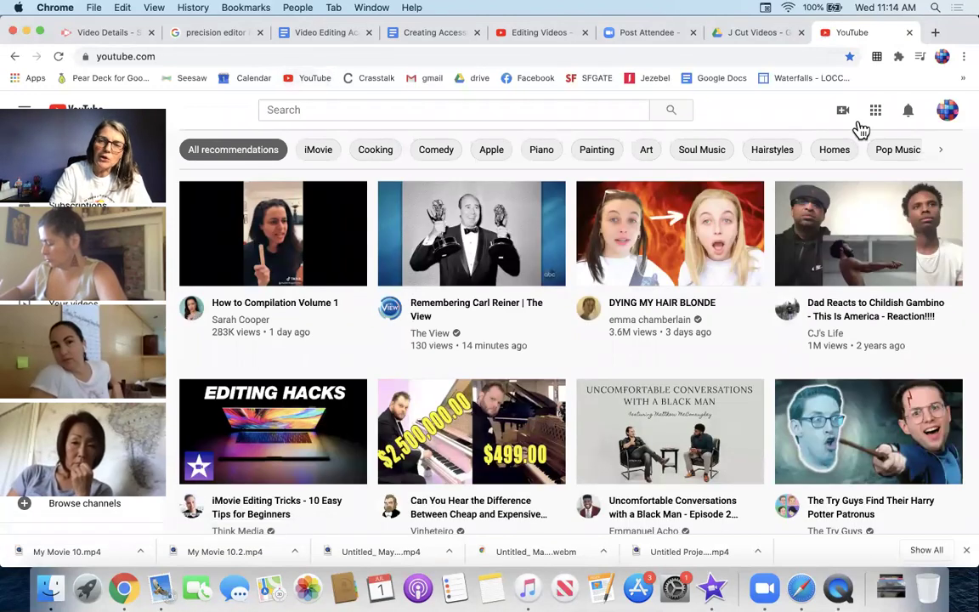
{"action": "left_click", "coordinate": [948, 110]}
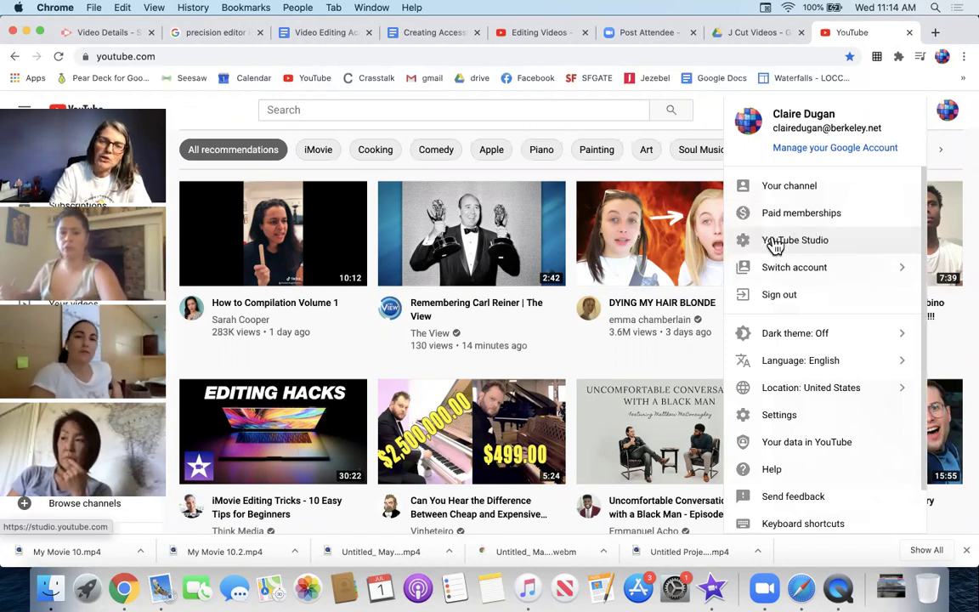
{"action": "left_click", "coordinate": [816, 244]}
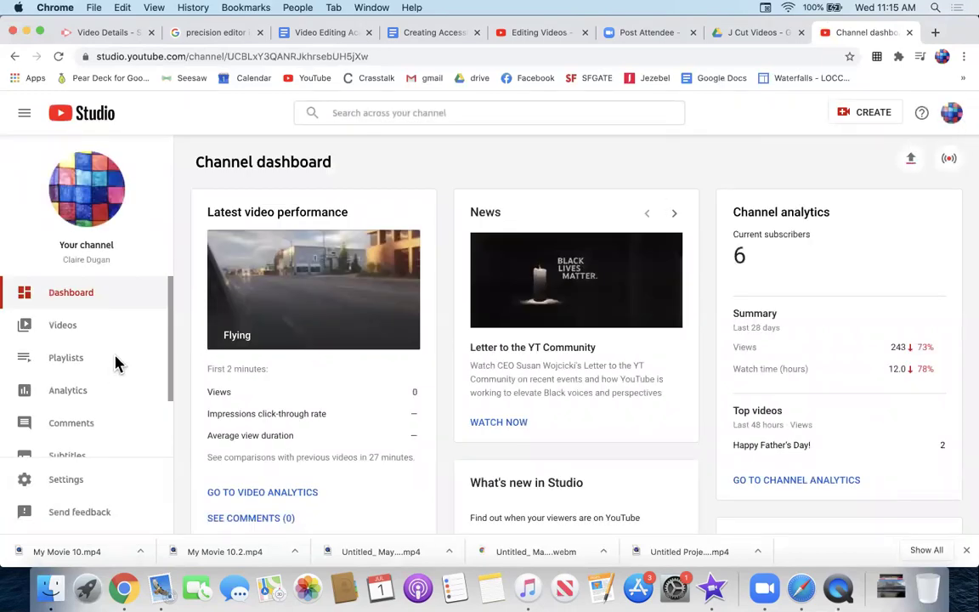
{"action": "scroll", "coordinate": [117, 363], "scroll_direction": "down", "scroll_amount": 2}
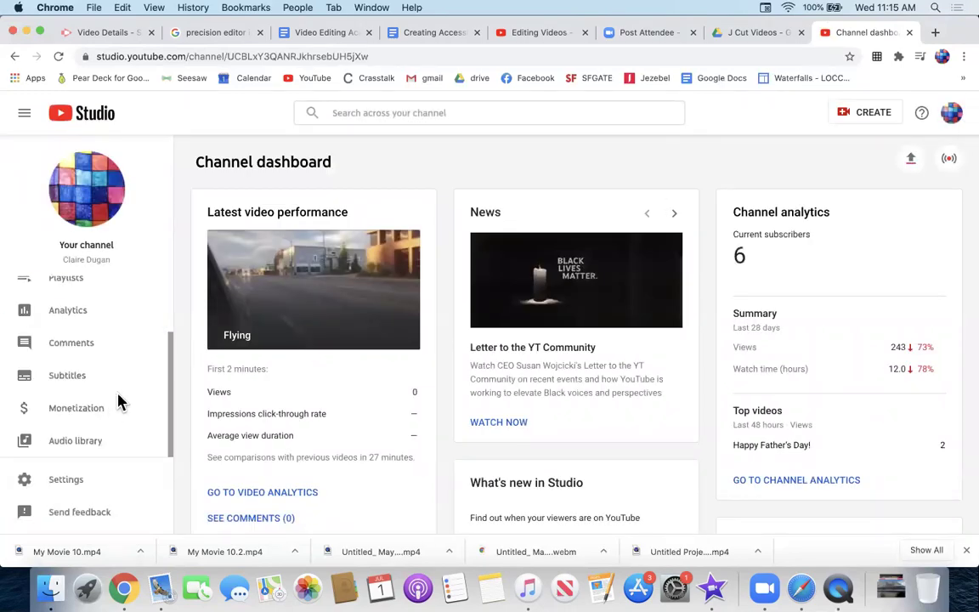
{"action": "scroll", "coordinate": [118, 396], "scroll_direction": "up", "scroll_amount": 2}
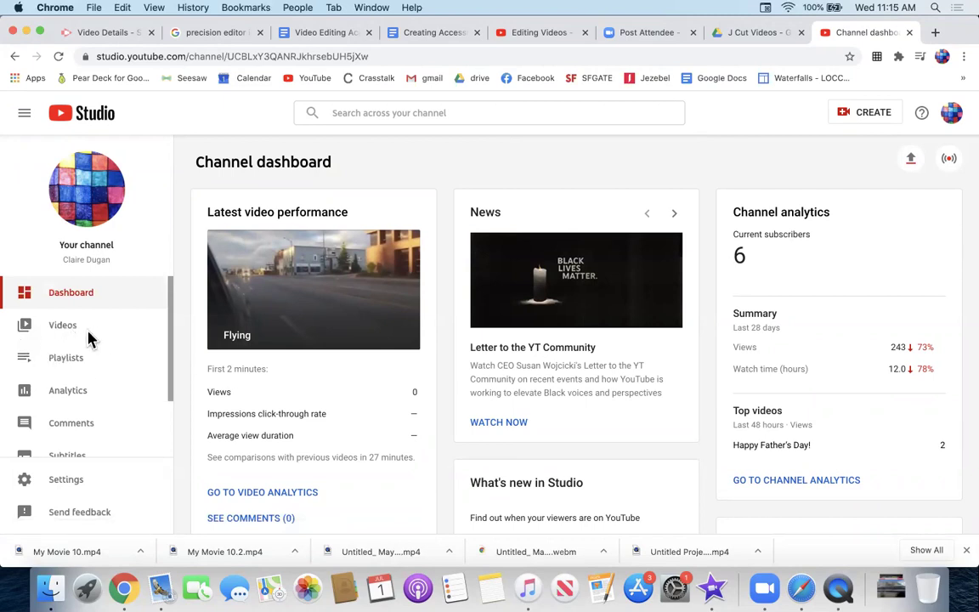
{"action": "left_click", "coordinate": [63, 331]}
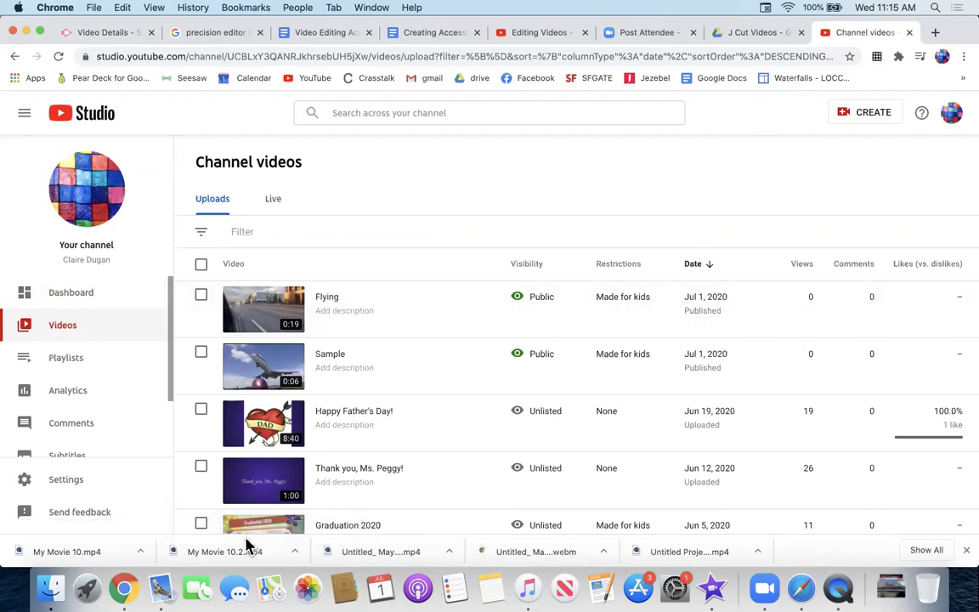
Examine the June 2 video's visibility options and cancel them, then view its details page and return to the channel videos.
{"action": "scroll", "coordinate": [804, 360], "scroll_direction": "down", "scroll_amount": 5}
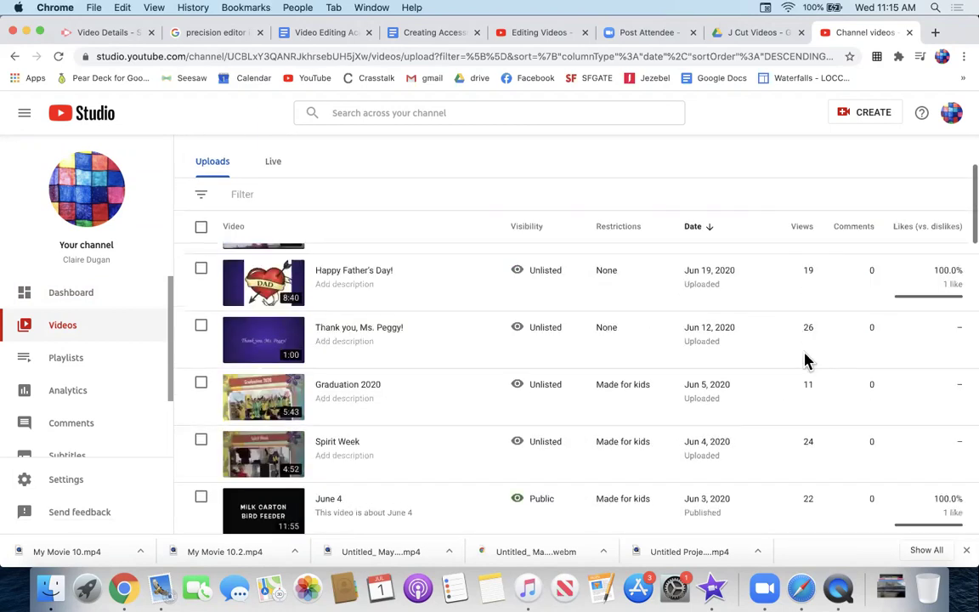
{"action": "scroll", "coordinate": [821, 513], "scroll_direction": "down", "scroll_amount": 10}
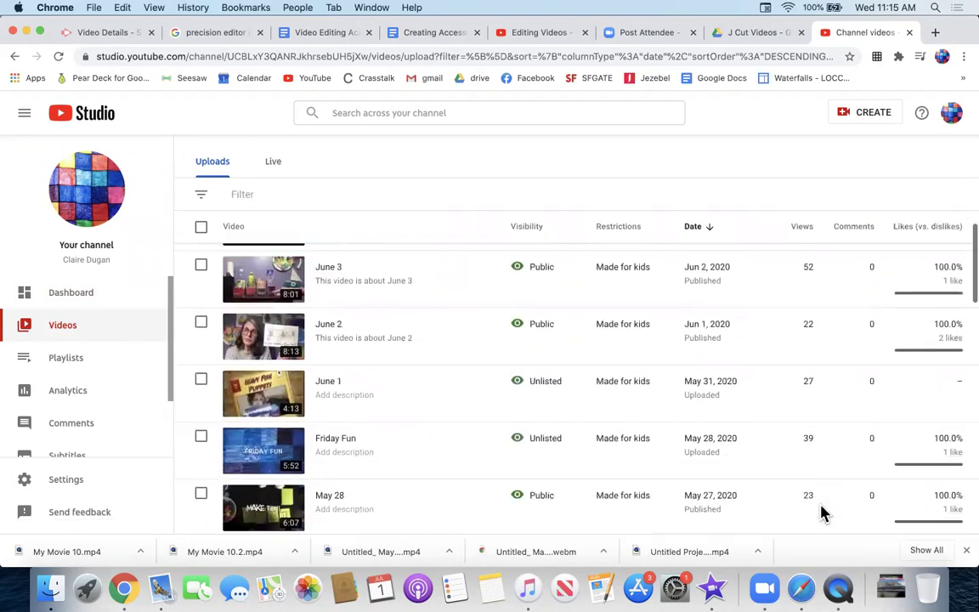
{"action": "scroll", "coordinate": [822, 512], "scroll_direction": "up", "scroll_amount": 3}
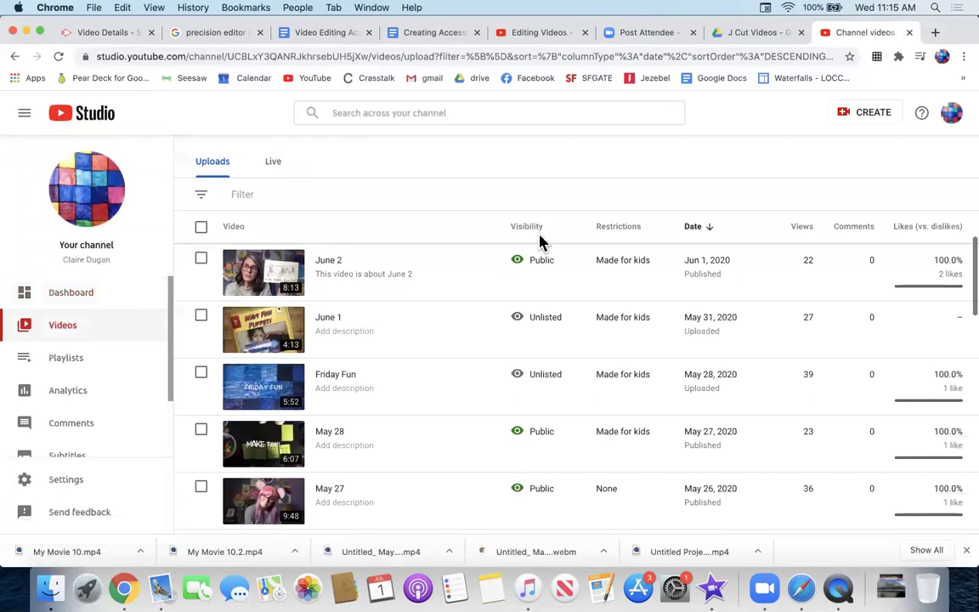
{"action": "scroll", "coordinate": [533, 398], "scroll_direction": "up", "scroll_amount": 2}
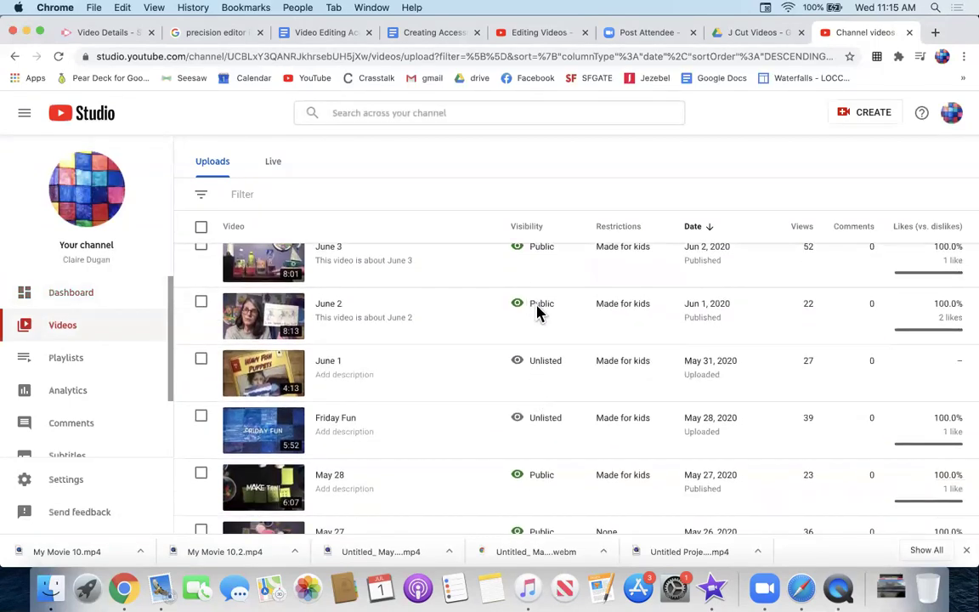
{"action": "left_click", "coordinate": [563, 314]}
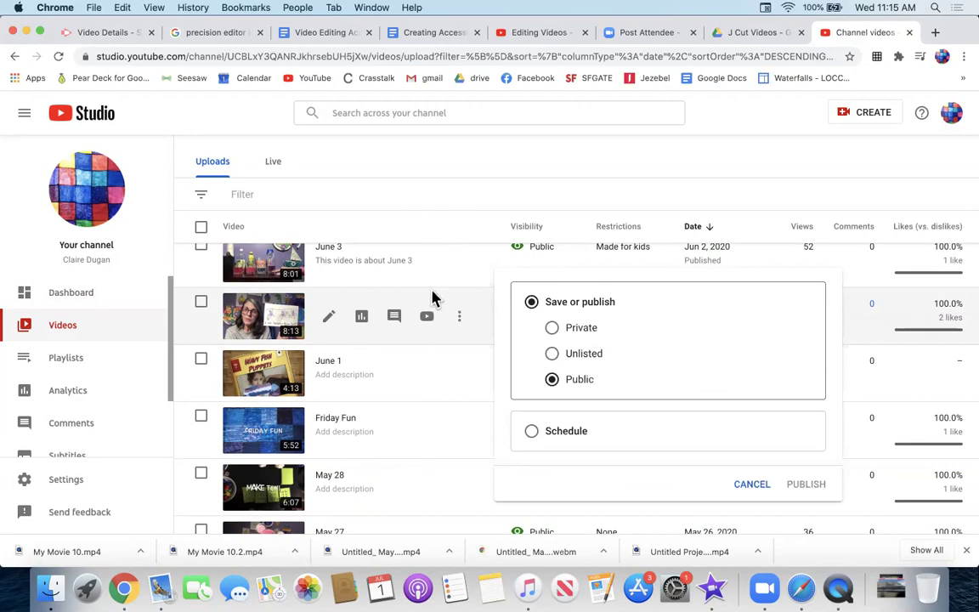
{"action": "left_click", "coordinate": [417, 384]}
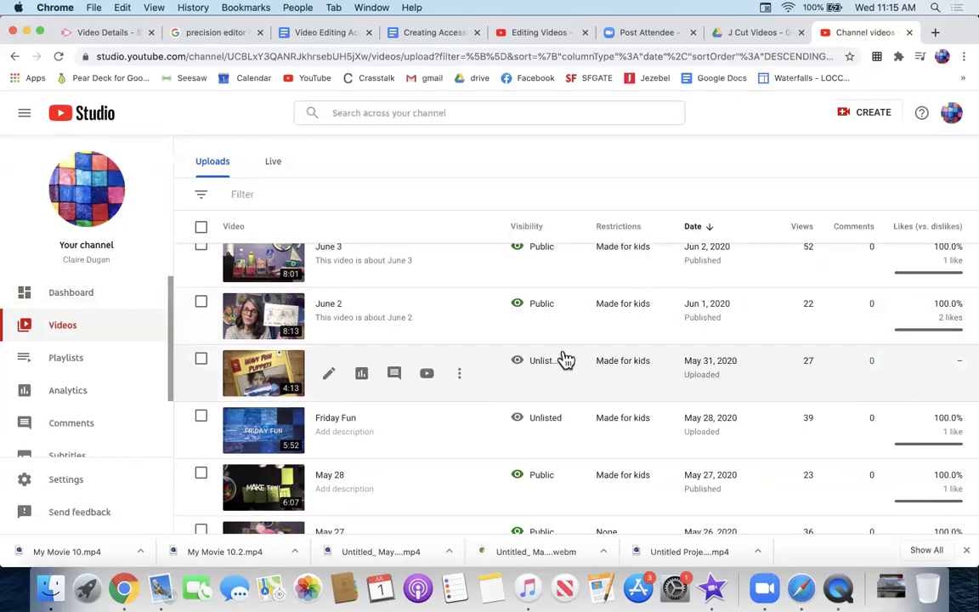
{"action": "mouse_move", "coordinate": [561, 359]}
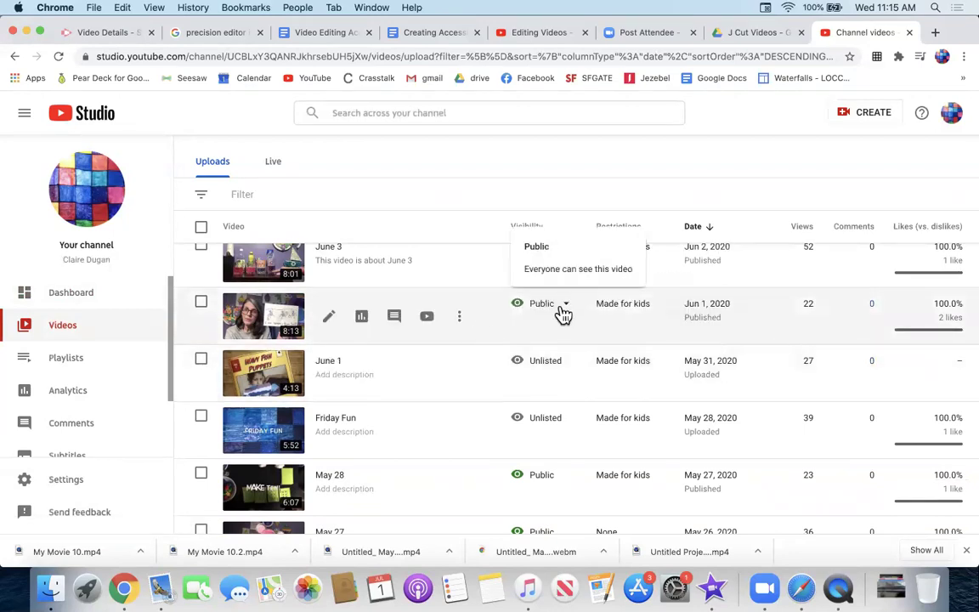
{"action": "left_click", "coordinate": [563, 309]}
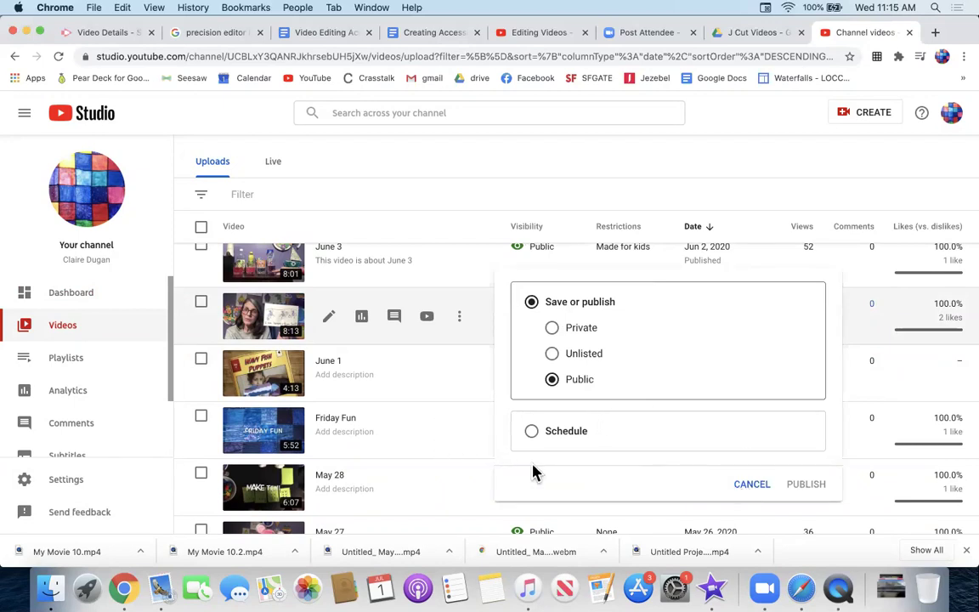
{"action": "left_click", "coordinate": [762, 492]}
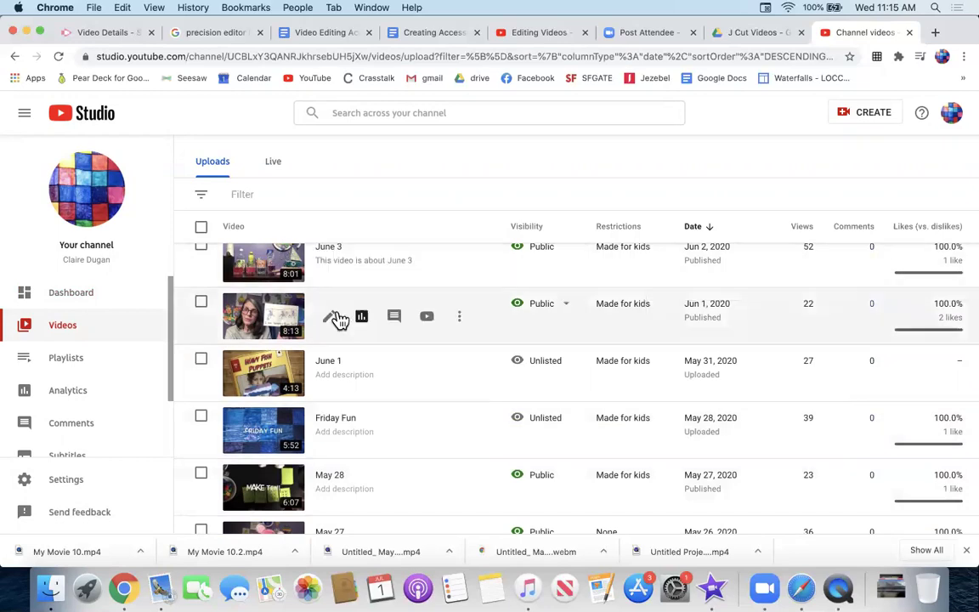
{"action": "left_click", "coordinate": [331, 321]}
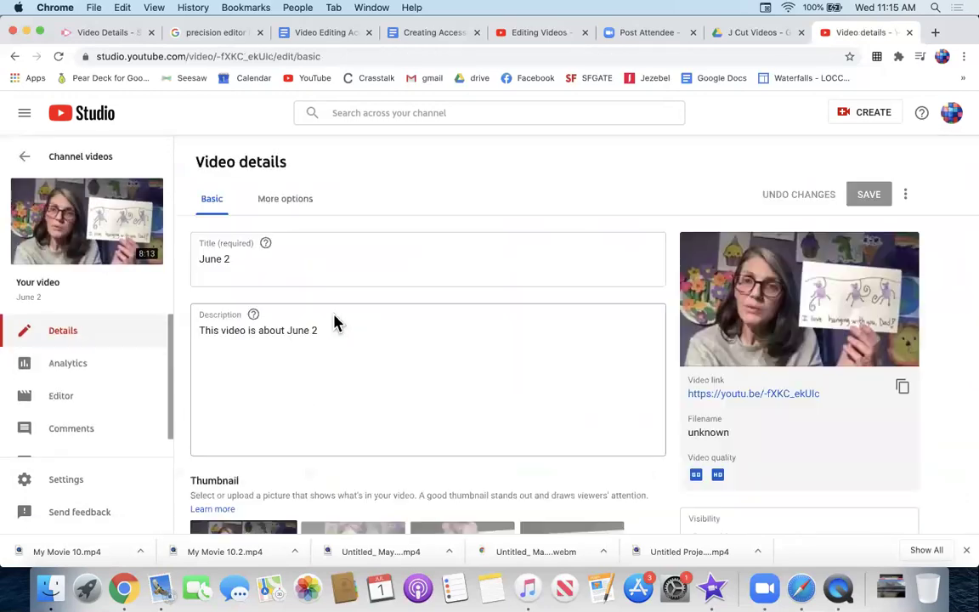
{"action": "left_click", "coordinate": [54, 159]}
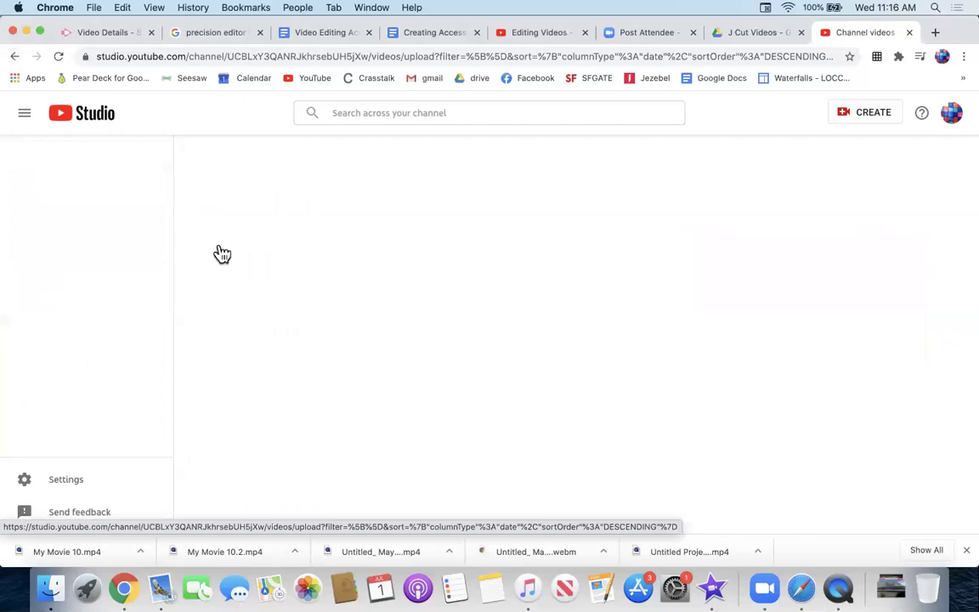
Open the details of the Flying video and select the airplane image as its thumbnail.
{"action": "left_click", "coordinate": [259, 306]}
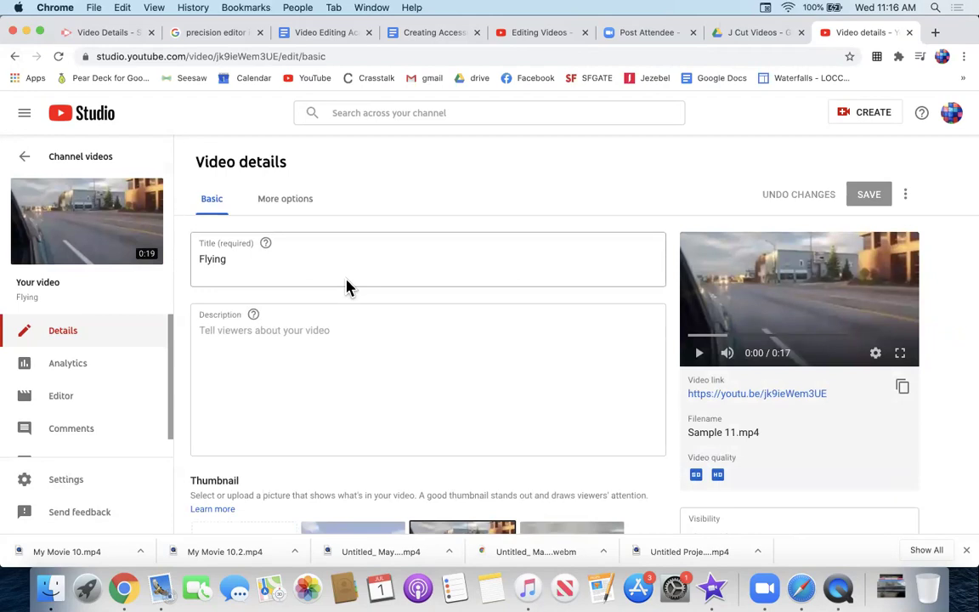
{"action": "scroll", "coordinate": [463, 326], "scroll_direction": "down", "scroll_amount": 4}
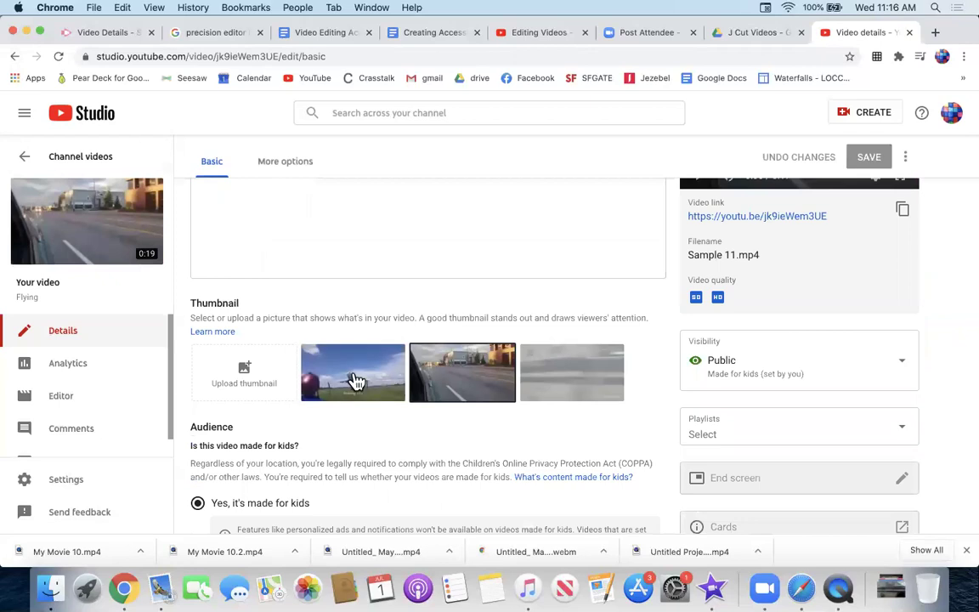
{"action": "left_click", "coordinate": [354, 385]}
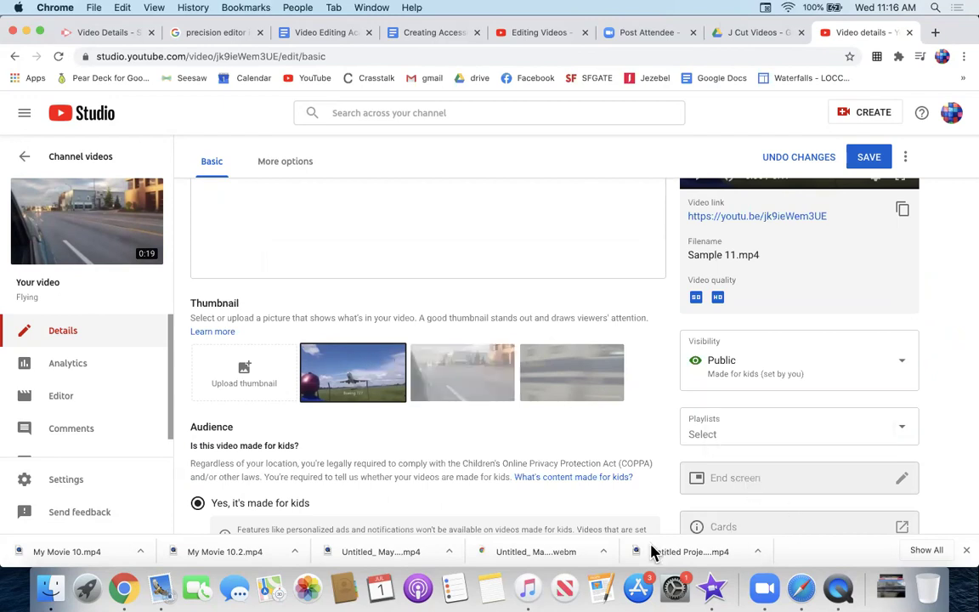
Preview My Movie 10.mp4 from the recent files in Finder, return to its opening frame and close the player.
{"action": "left_click", "coordinate": [51, 586]}
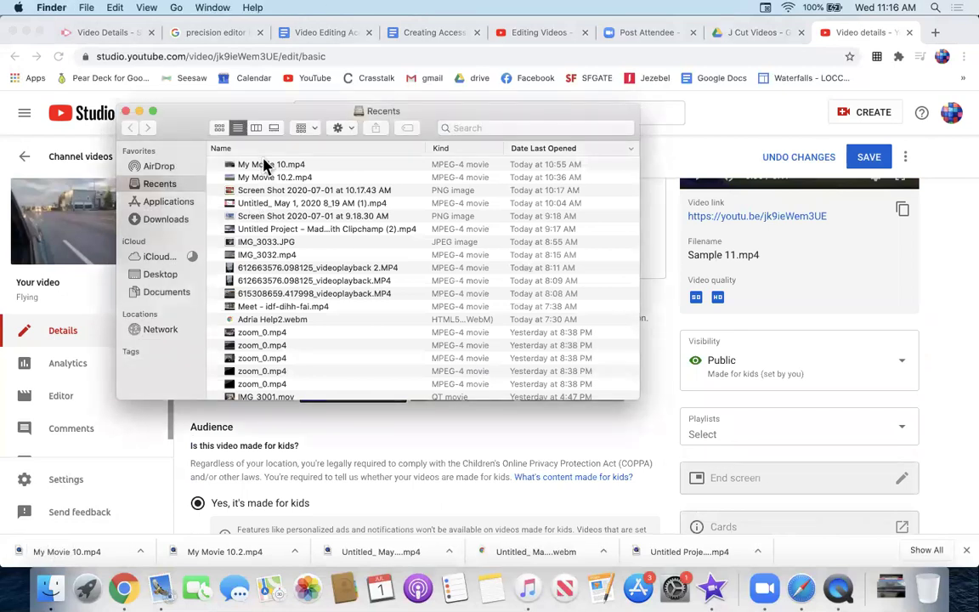
{"action": "double_click", "coordinate": [273, 163]}
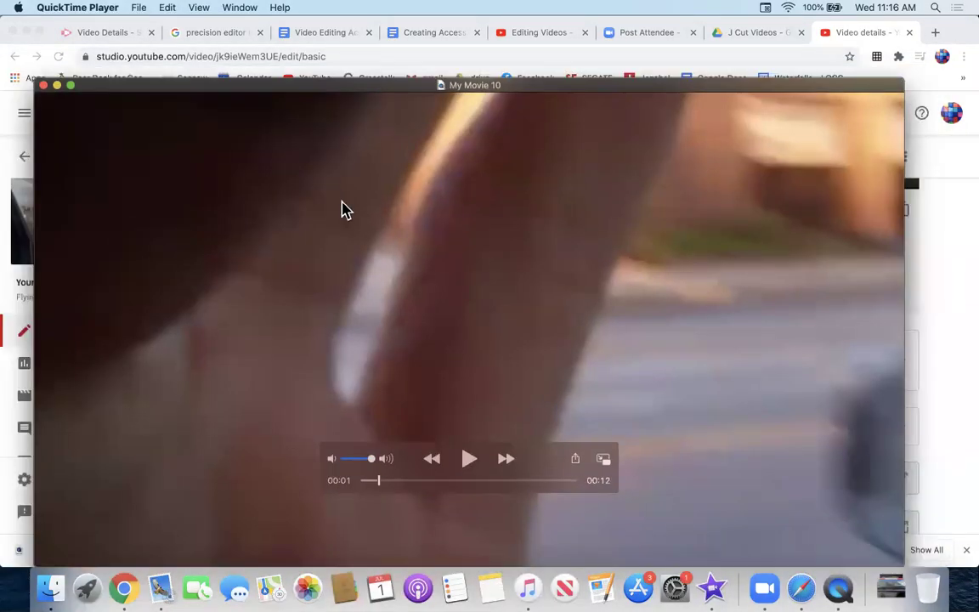
{"action": "left_click_drag", "start_coordinate": [377, 485], "coordinate": [343, 472]}
{"action": "left_click", "coordinate": [44, 88]}
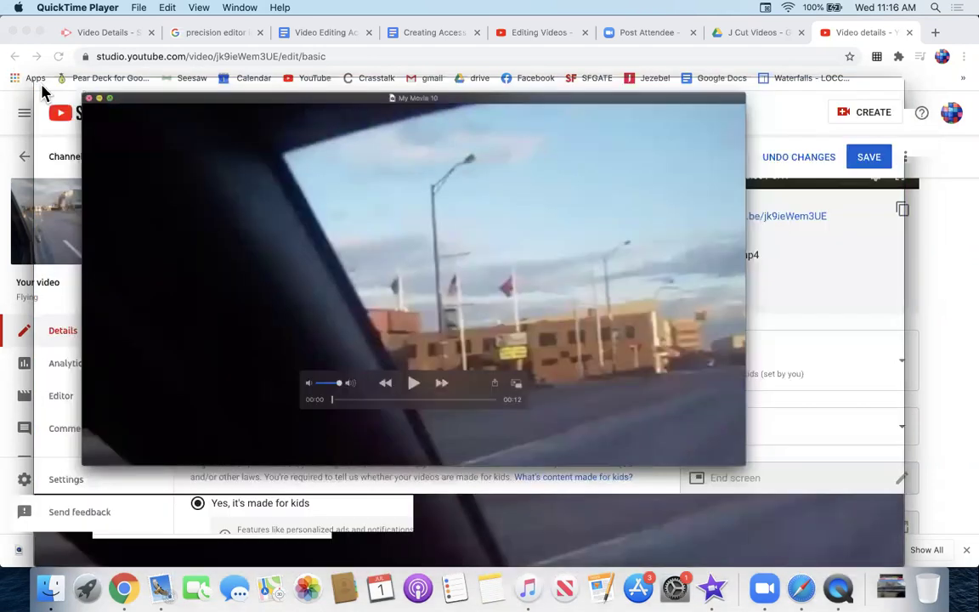
Open Sample 11.mp4 from the Documents folder and advance it to the frame with the airplane flying overhead.
{"action": "scroll", "coordinate": [285, 221], "scroll_direction": "down", "scroll_amount": 5}
{"action": "scroll", "coordinate": [285, 219], "scroll_direction": "up", "scroll_amount": 5}
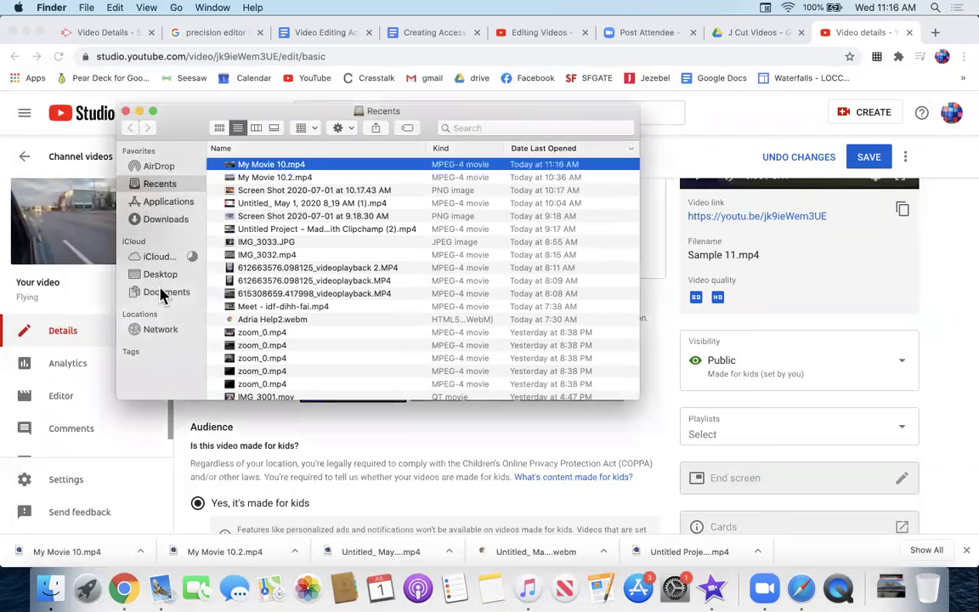
{"action": "left_click", "coordinate": [161, 292]}
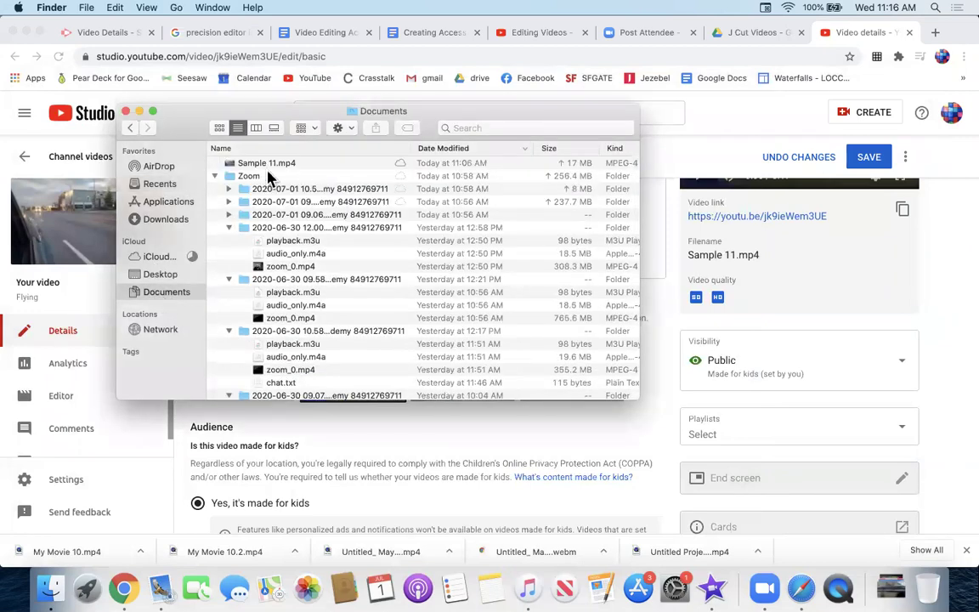
{"action": "double_click", "coordinate": [255, 163]}
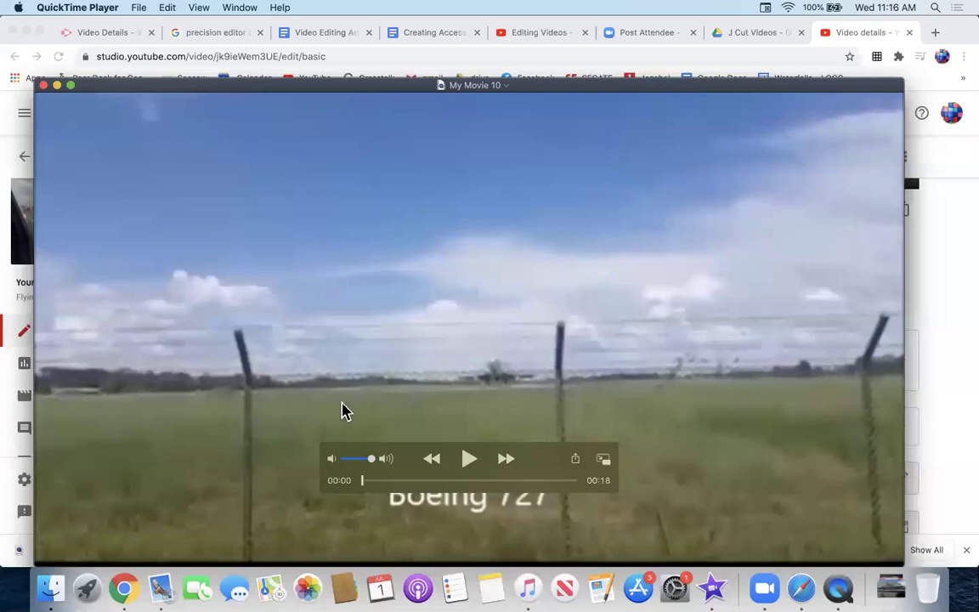
{"action": "left_click_drag", "start_coordinate": [361, 484], "coordinate": [403, 483]}
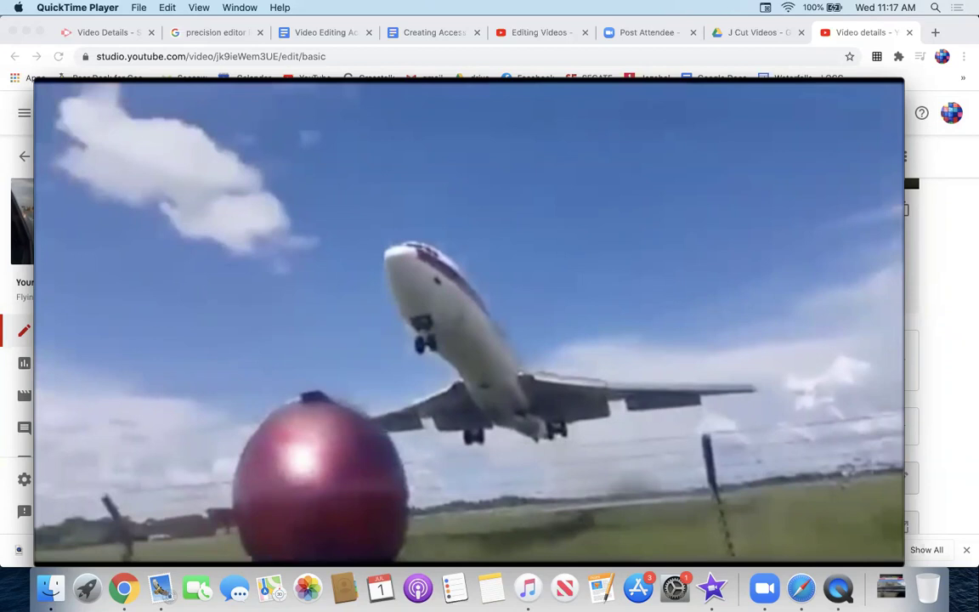
Capture a screenshot of the video frame with the airplane flying overhead and switch to the video details page in Chrome.
{"action": "key", "text": "super+shift+4"}
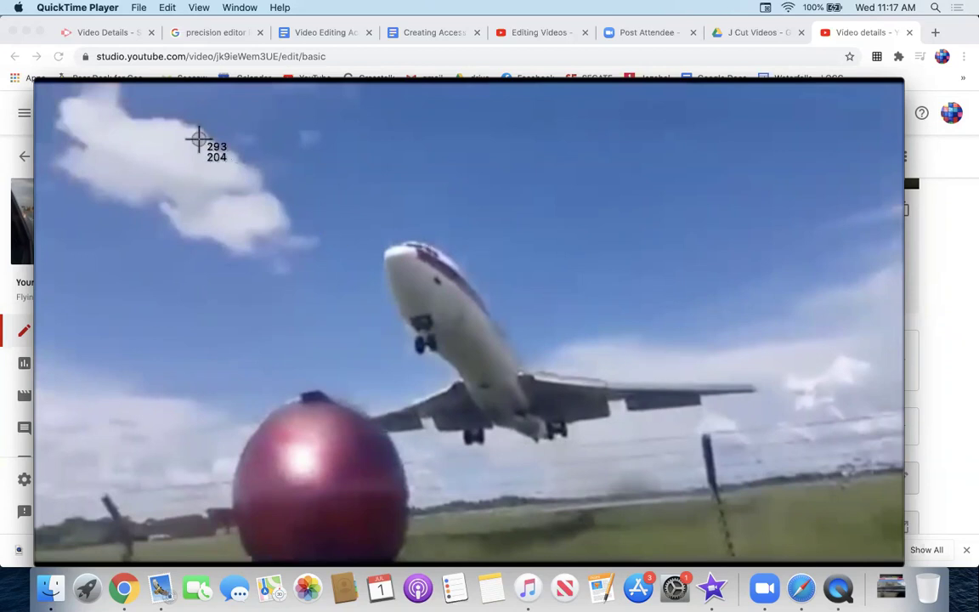
{"action": "left_click_drag", "start_coordinate": [83, 107], "coordinate": [839, 563]}
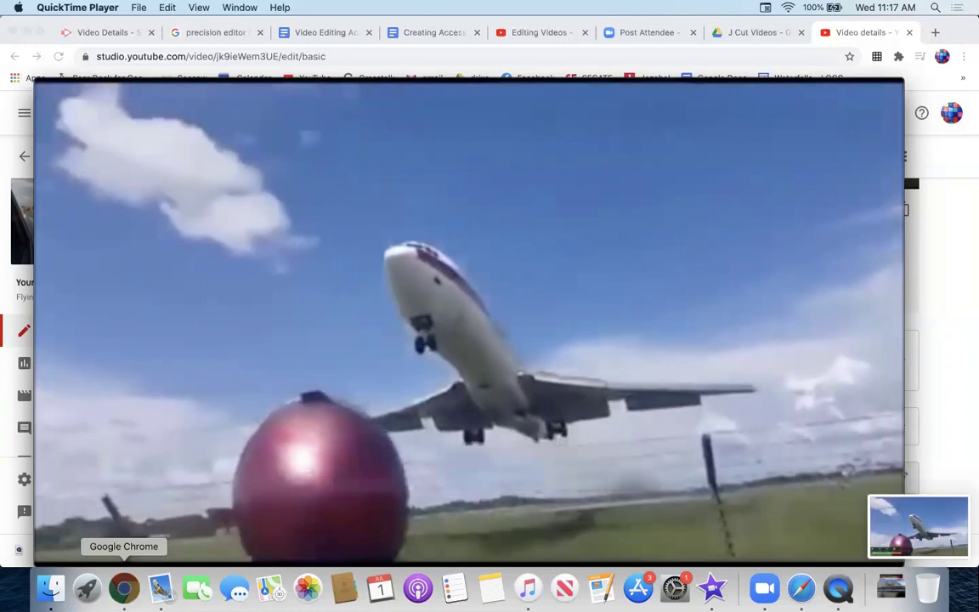
{"action": "left_click", "coordinate": [123, 588]}
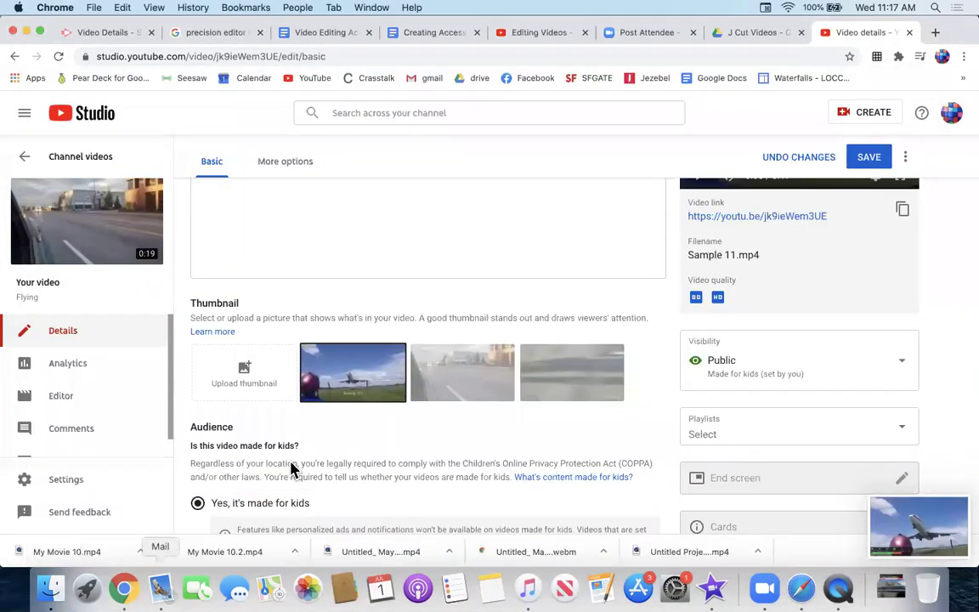
{"action": "left_click", "coordinate": [246, 371]}
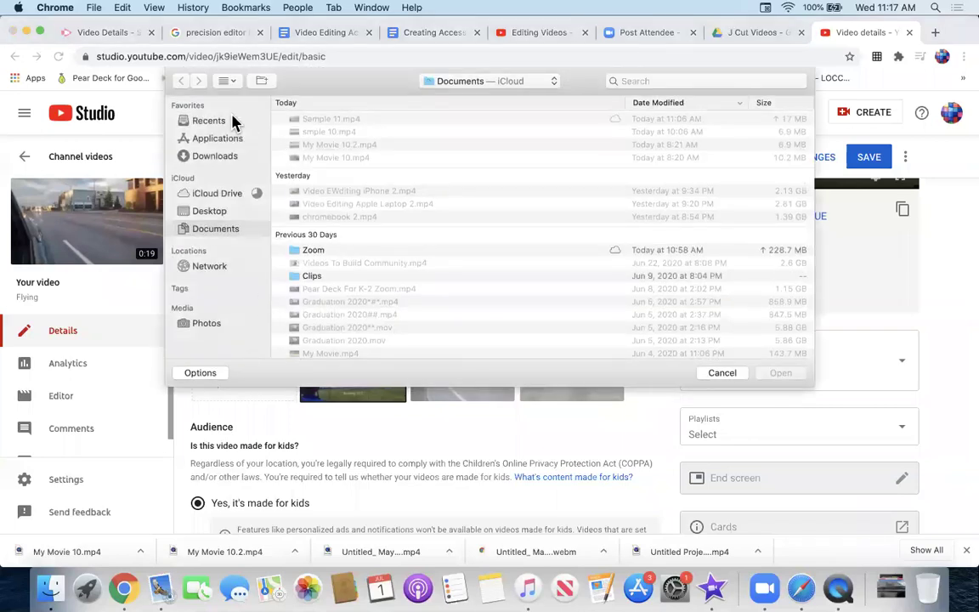
{"action": "left_click", "coordinate": [234, 122]}
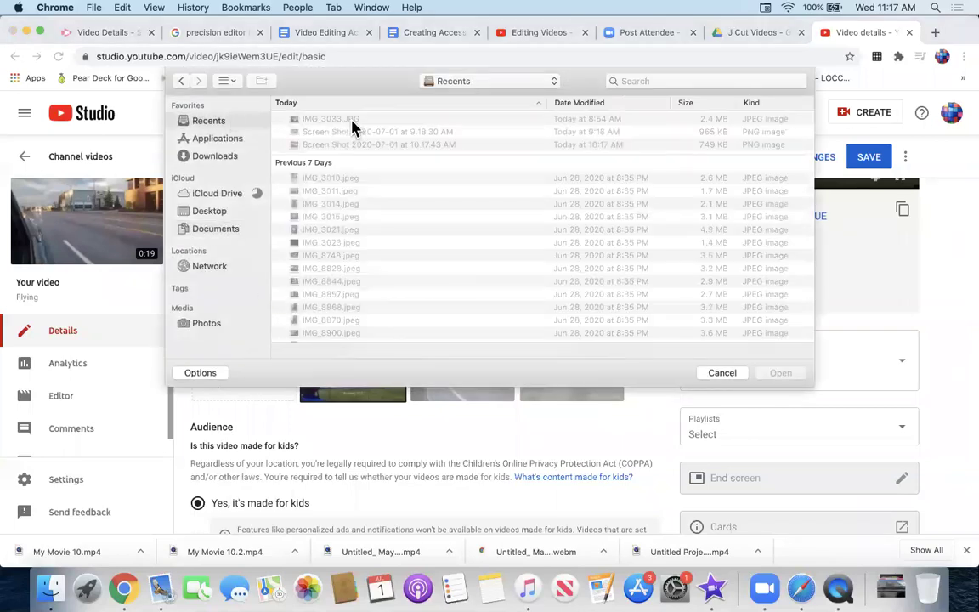
{"action": "left_click", "coordinate": [350, 120]}
{"action": "left_click", "coordinate": [780, 374]}
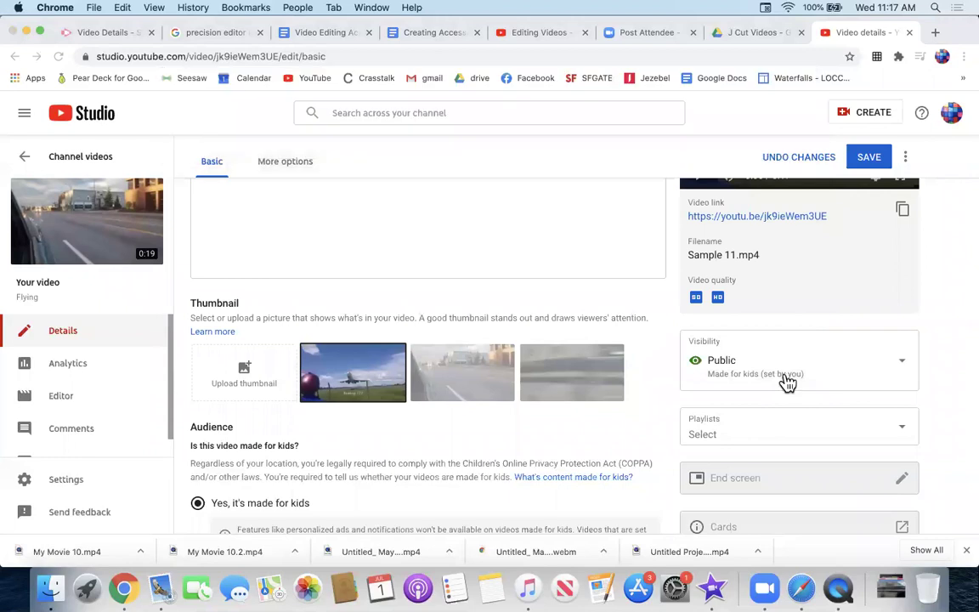
Upload Screen Shot 2020-07-01 at 11.17.23 AM from the Desktop as the Flying video's custom thumbnail.
{"action": "left_click", "coordinate": [246, 374]}
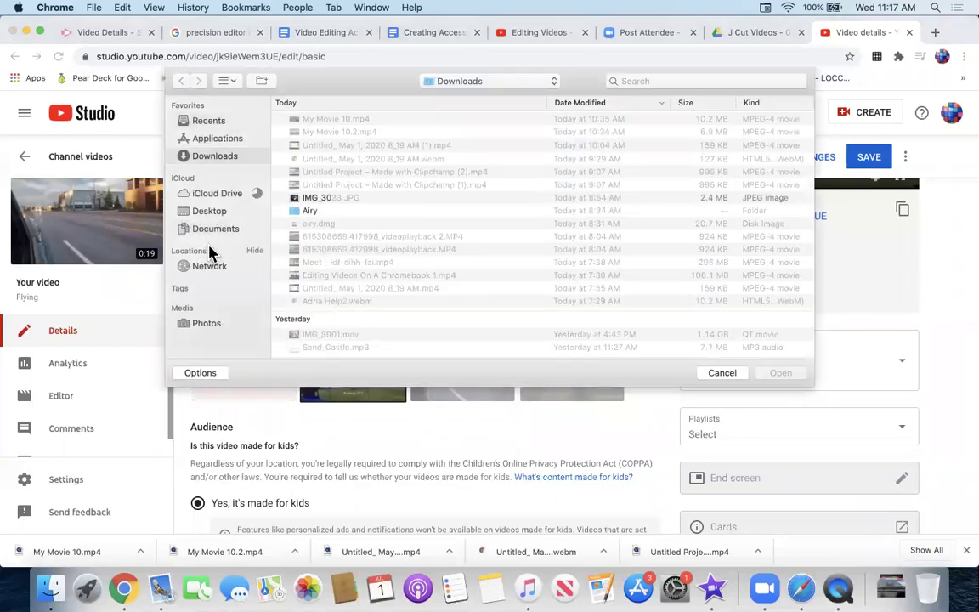
{"action": "left_click", "coordinate": [214, 214]}
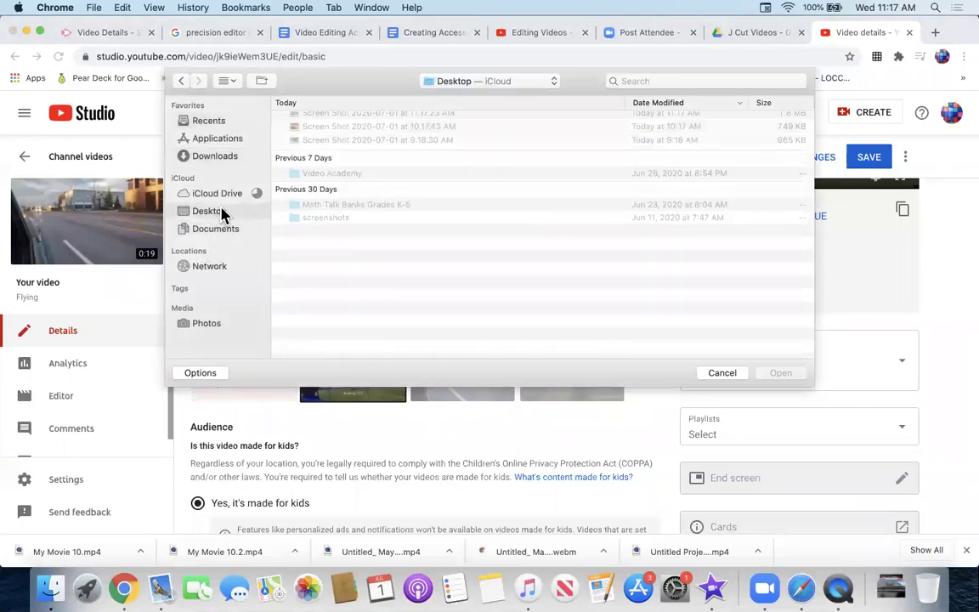
{"action": "left_click", "coordinate": [325, 124]}
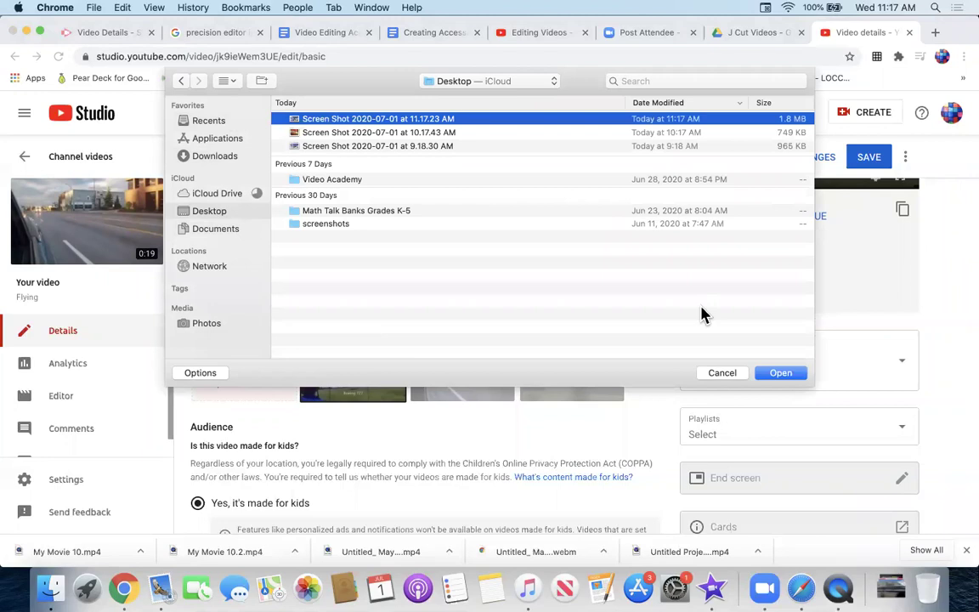
{"action": "left_click", "coordinate": [782, 373]}
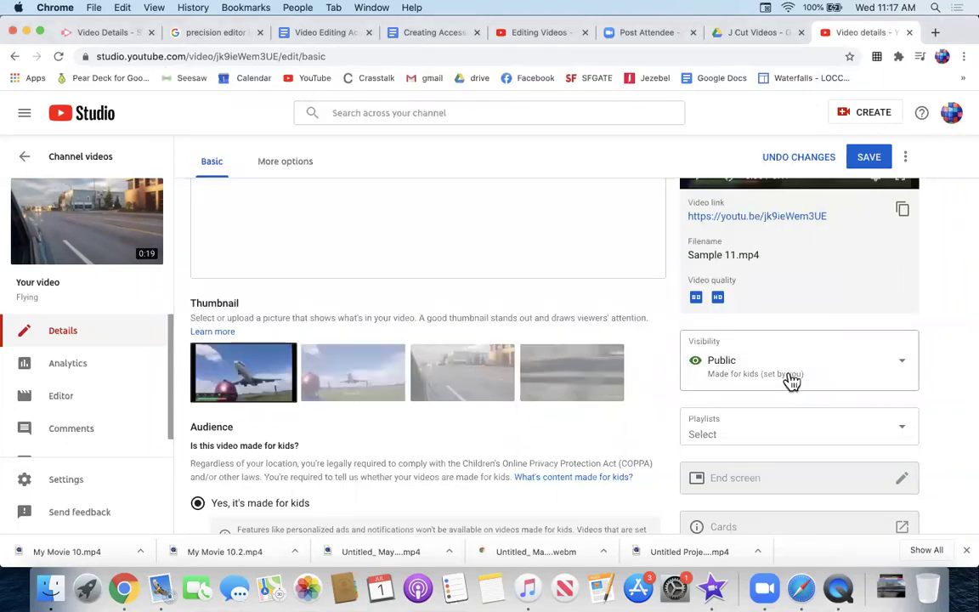
Create a public playlist titled Video Class and assign the Flying video to it.
{"action": "mouse_move", "coordinate": [218, 388]}
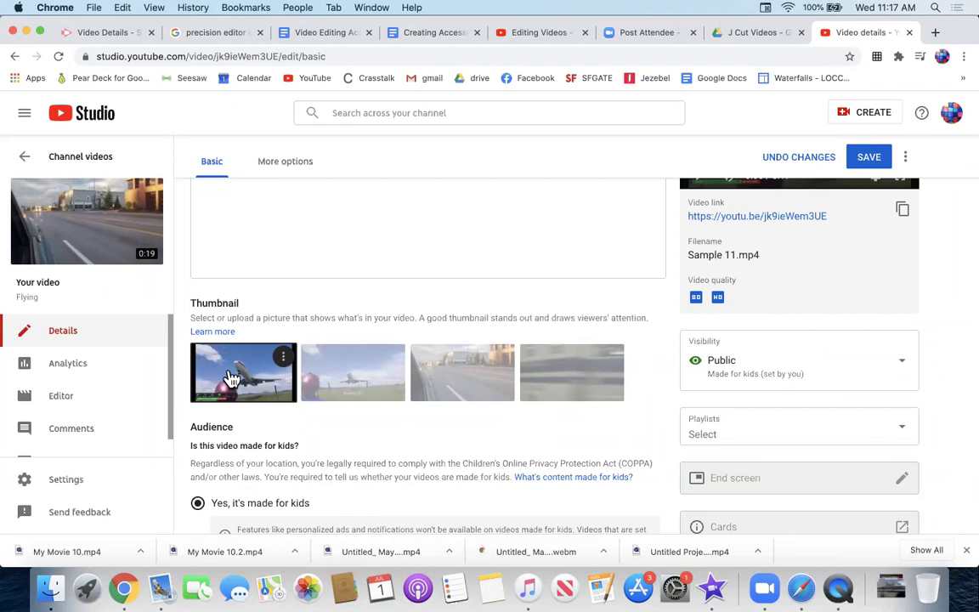
{"action": "scroll", "coordinate": [241, 333], "scroll_direction": "down", "scroll_amount": 2}
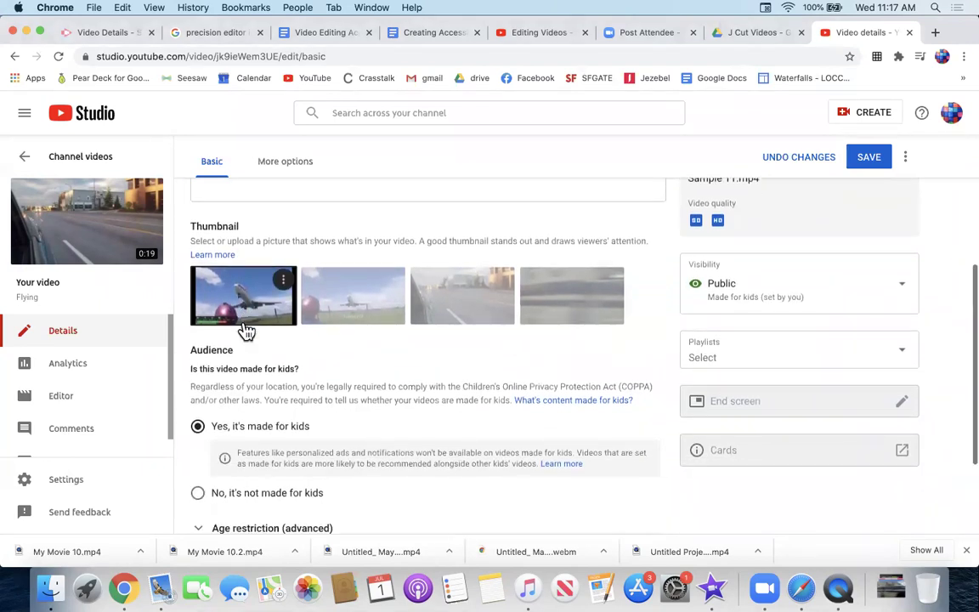
{"action": "scroll", "coordinate": [247, 332], "scroll_direction": "down", "scroll_amount": 3}
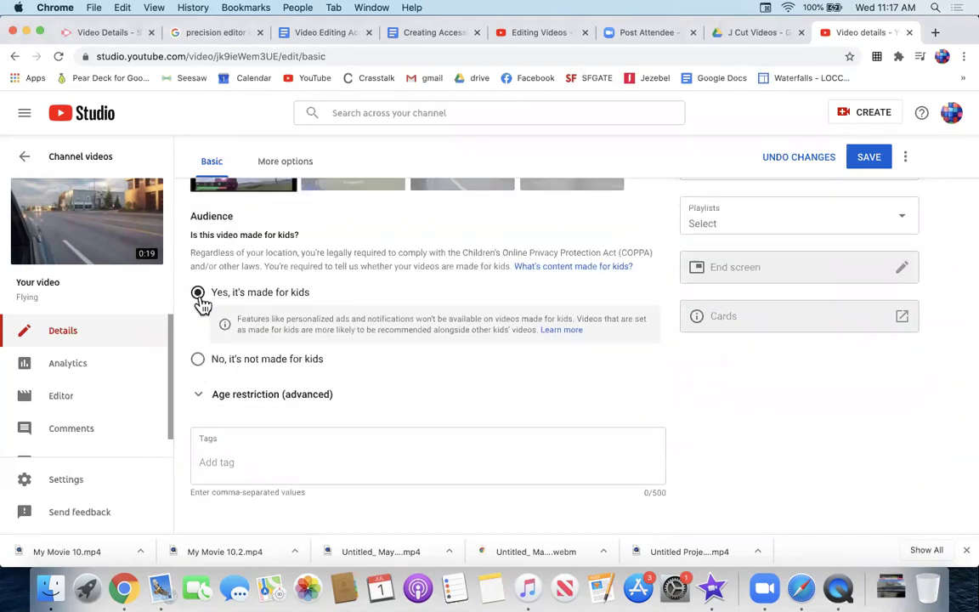
{"action": "scroll", "coordinate": [383, 310], "scroll_direction": "up", "scroll_amount": 8}
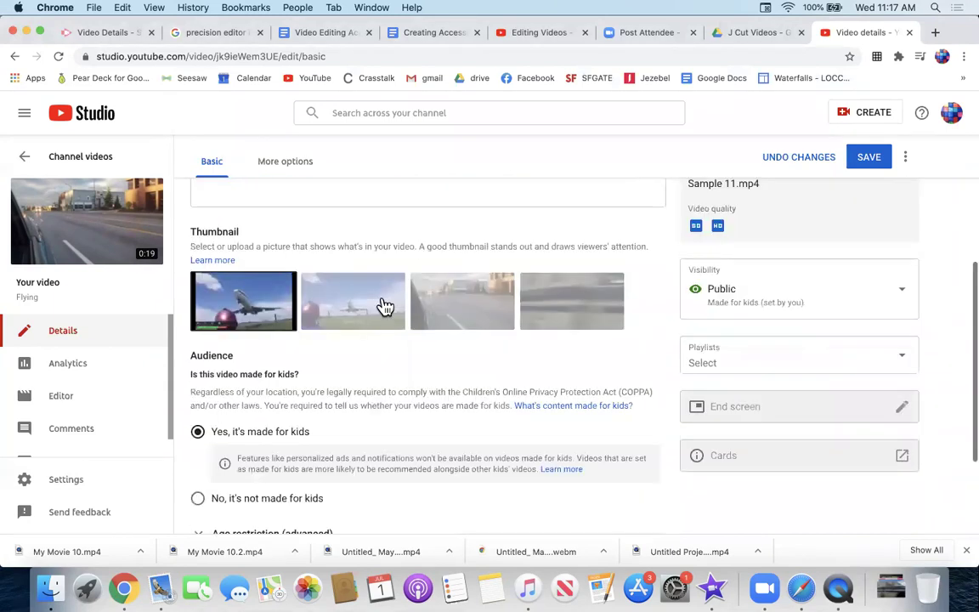
{"action": "scroll", "coordinate": [382, 308], "scroll_direction": "down", "scroll_amount": 3}
{"action": "scroll", "coordinate": [383, 306], "scroll_direction": "down", "scroll_amount": 3}
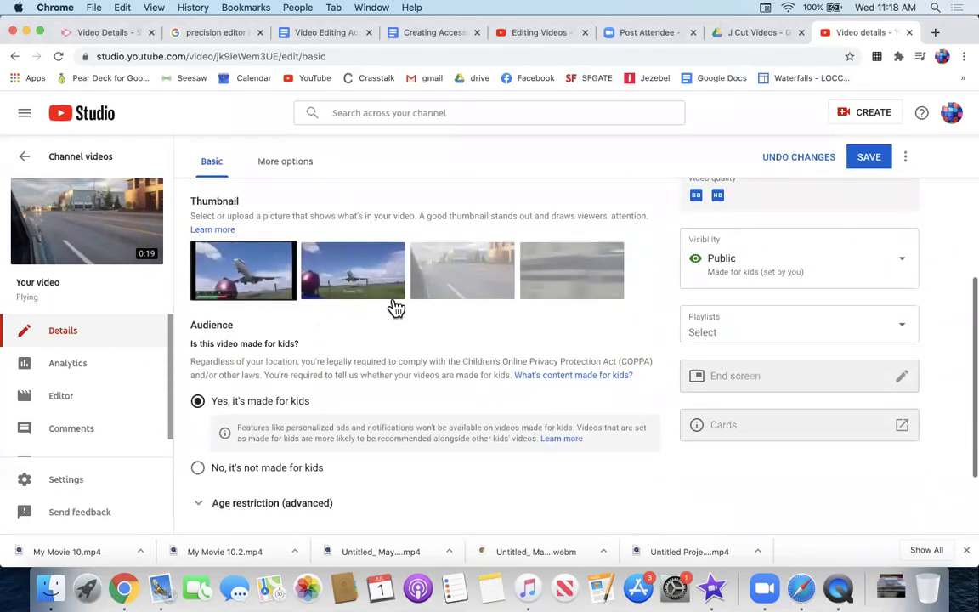
{"action": "left_click", "coordinate": [903, 332]}
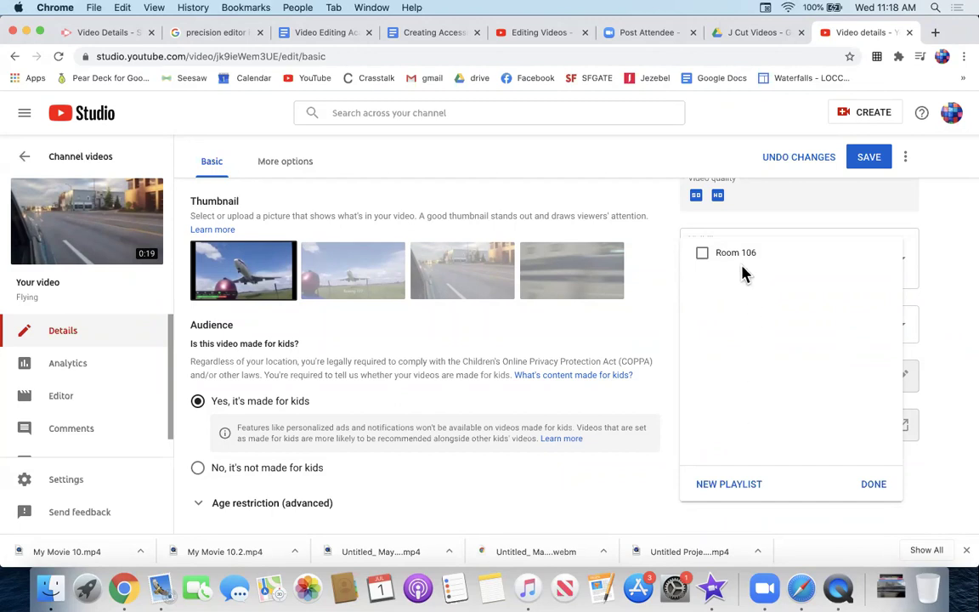
{"action": "left_click", "coordinate": [738, 496]}
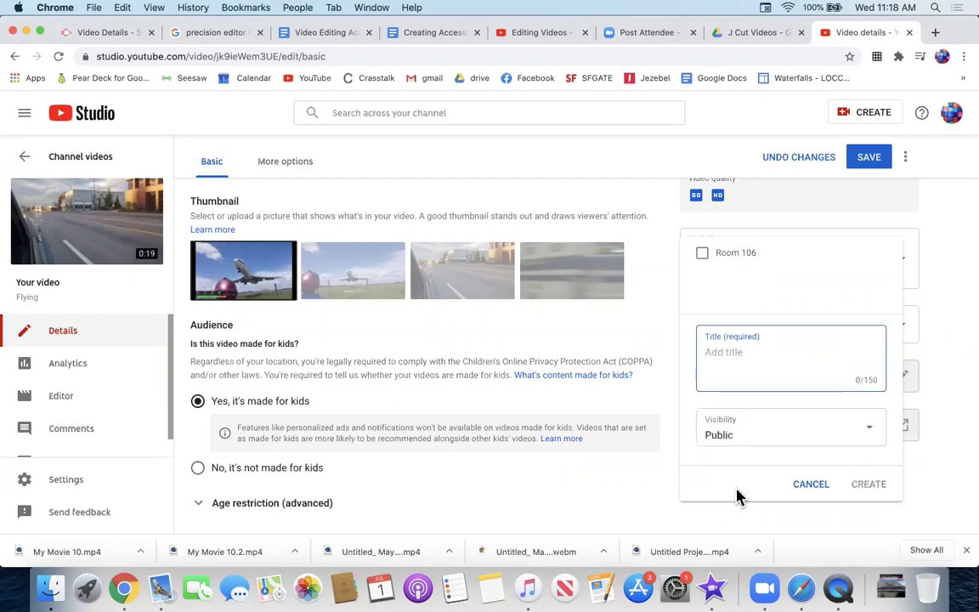
{"action": "type", "text": "Video Class"}
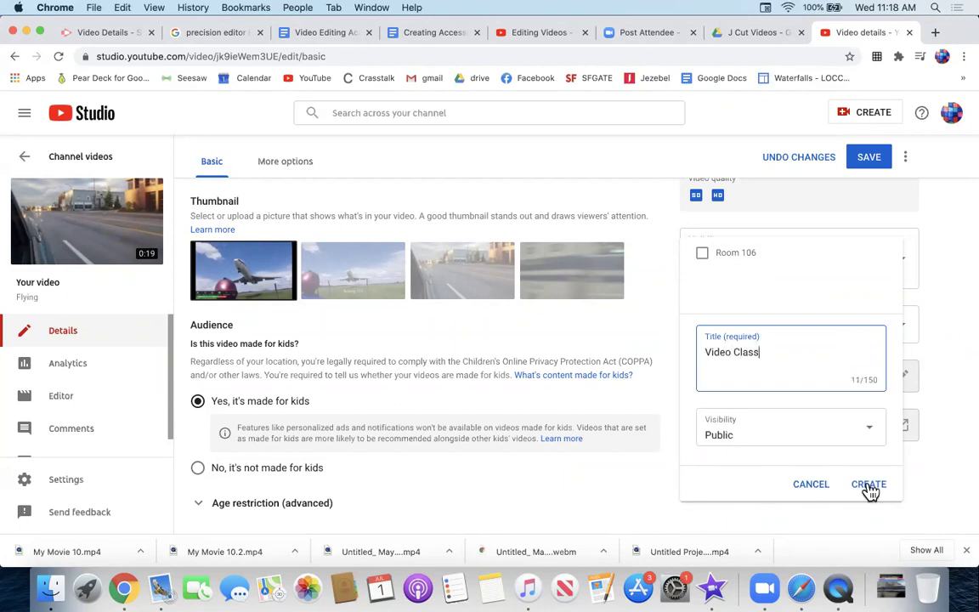
{"action": "left_click", "coordinate": [869, 486]}
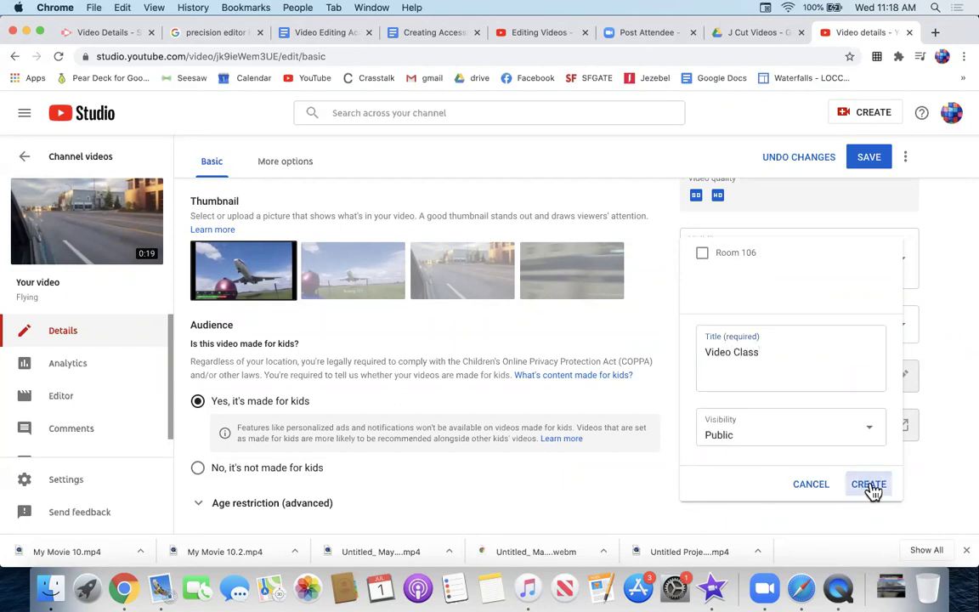
{"action": "left_click", "coordinate": [701, 253]}
{"action": "left_click", "coordinate": [874, 486]}
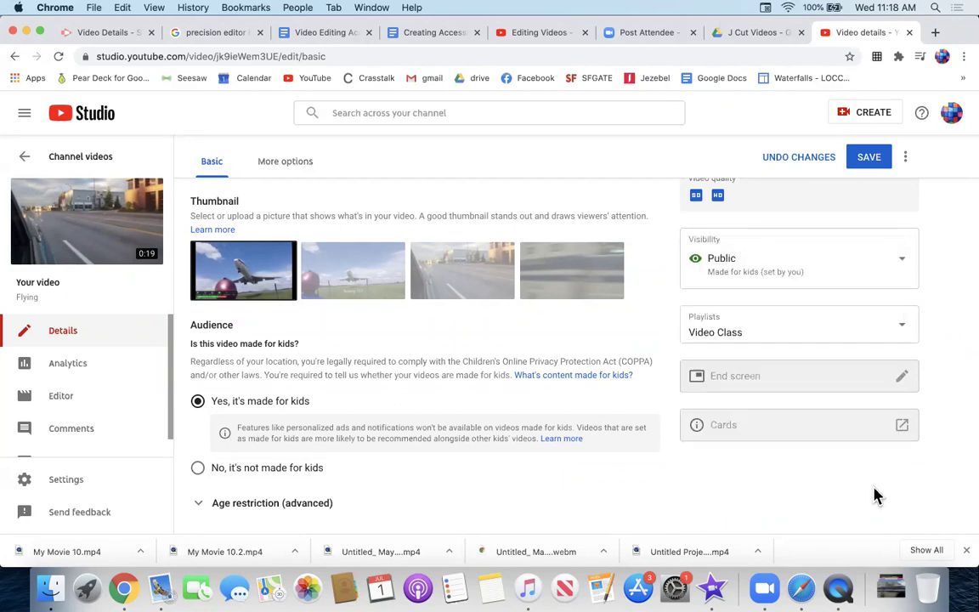
Save the Flying video's thumbnail and playlist changes.
{"action": "scroll", "coordinate": [579, 354], "scroll_direction": "down", "scroll_amount": 1}
{"action": "scroll", "coordinate": [634, 319], "scroll_direction": "up", "scroll_amount": 5}
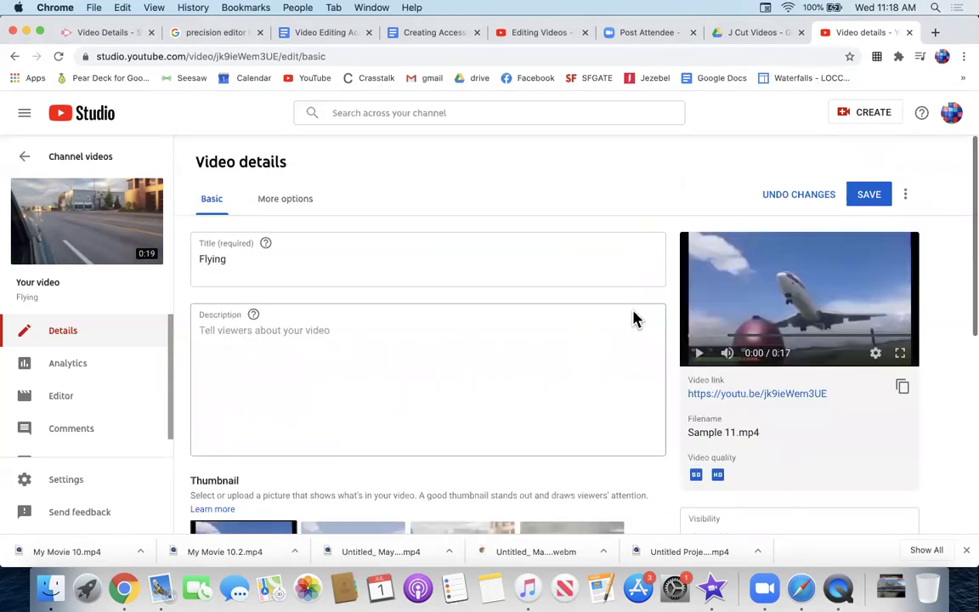
{"action": "left_click", "coordinate": [867, 196]}
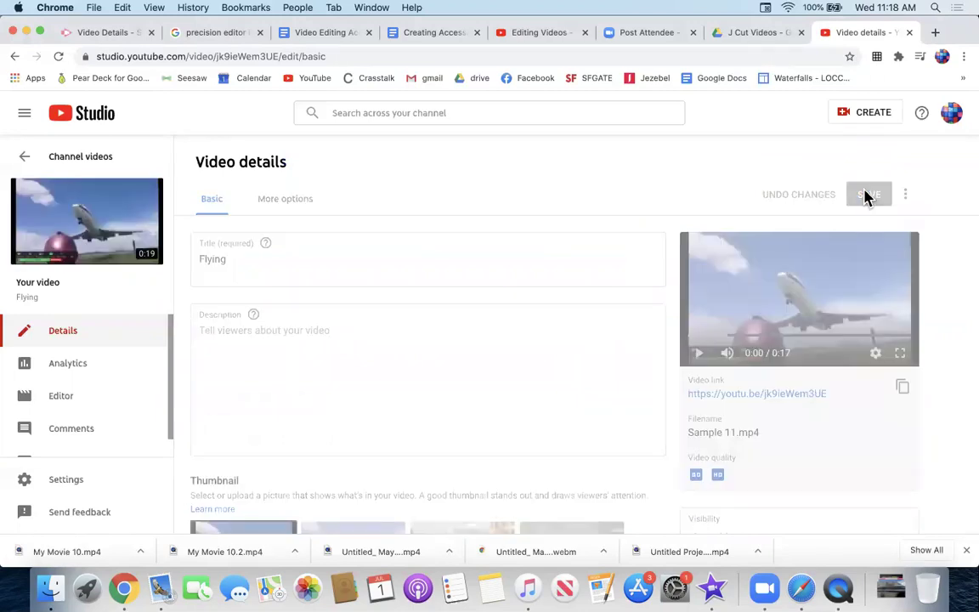
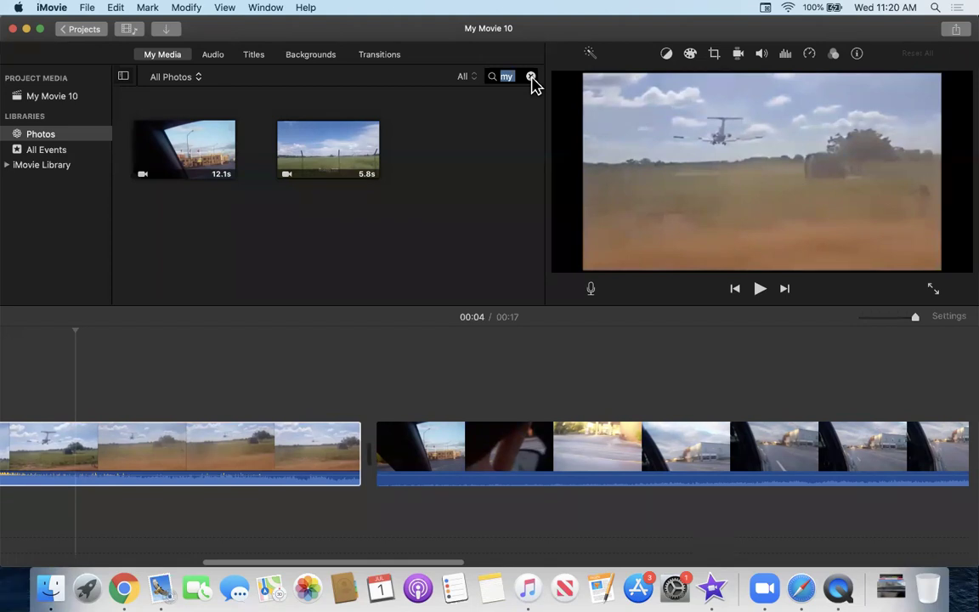
Clear iMovie's media search, filter the Photos library to videos only, and browse to the end of the clips.
{"action": "key", "text": "BackSpace"}
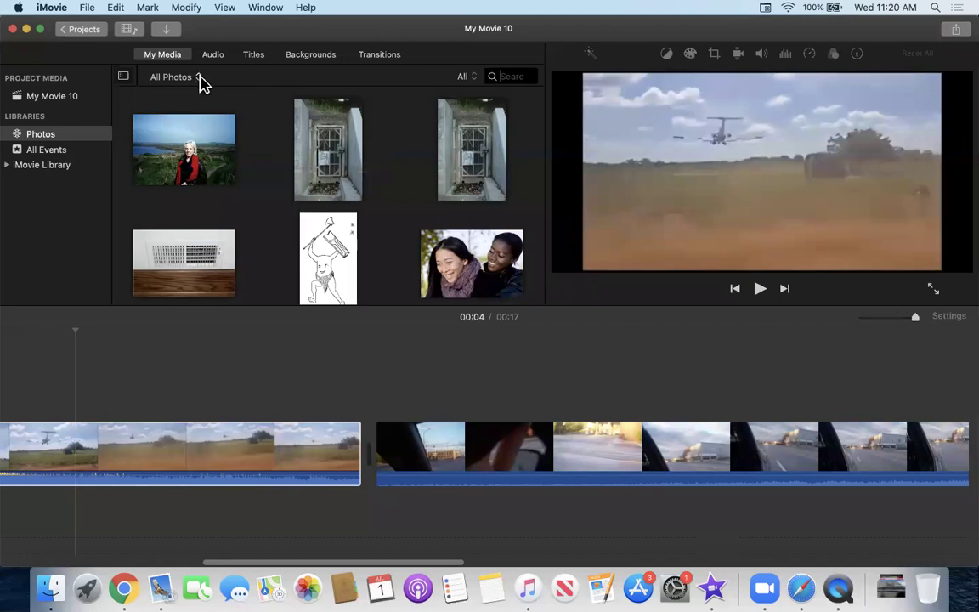
{"action": "left_click", "coordinate": [474, 76]}
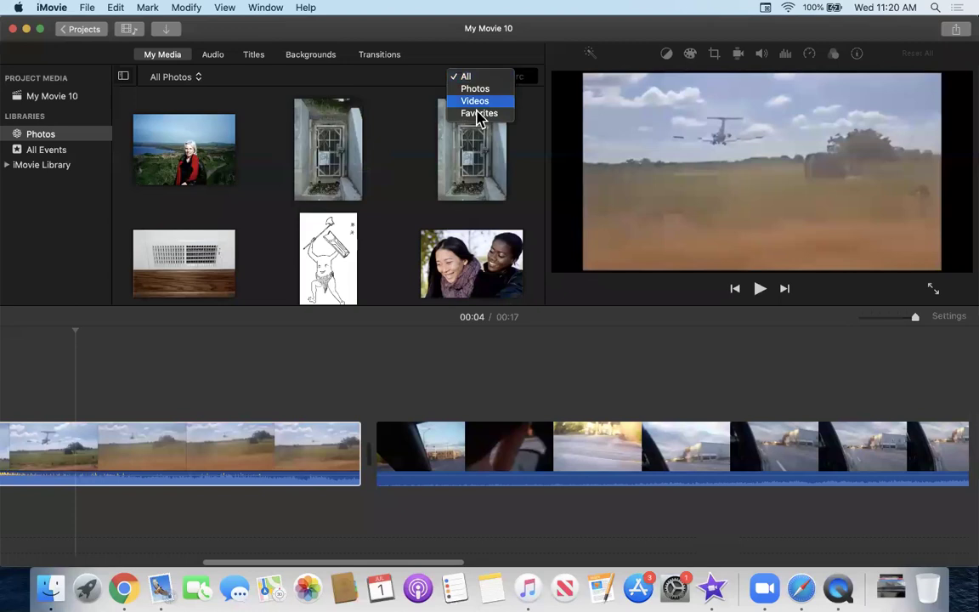
{"action": "key", "text": "Escape"}
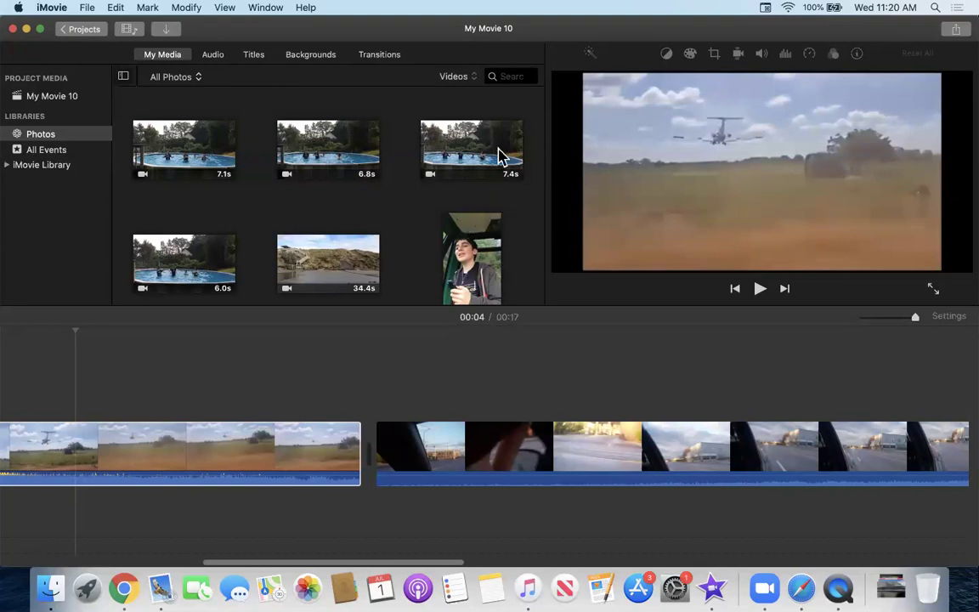
{"action": "scroll", "coordinate": [537, 125], "scroll_direction": "down", "scroll_amount": 5}
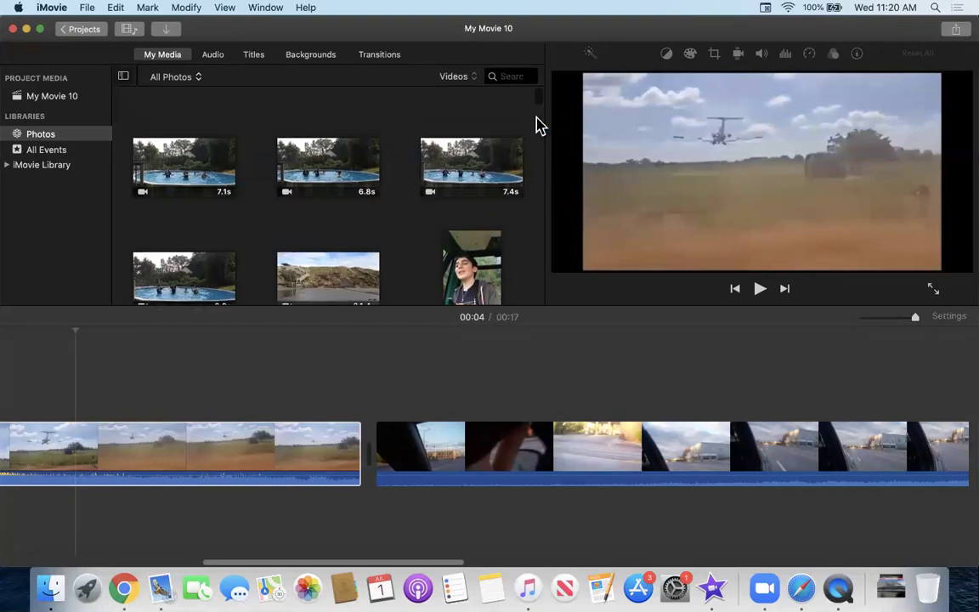
{"action": "left_click_drag", "start_coordinate": [542, 113], "coordinate": [547, 312]}
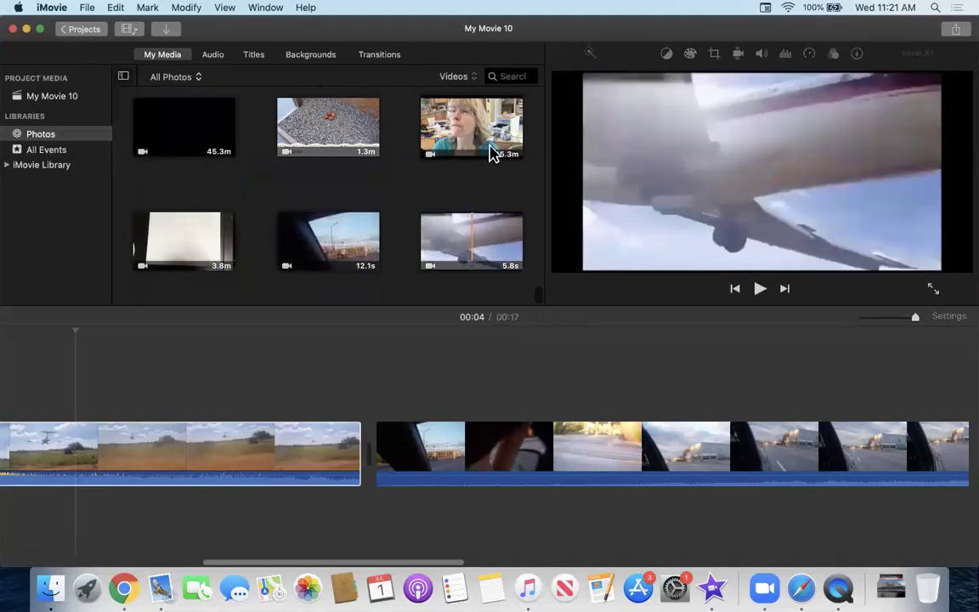
Search the video clips for "my mov" and clear the search.
{"action": "left_click", "coordinate": [511, 79]}
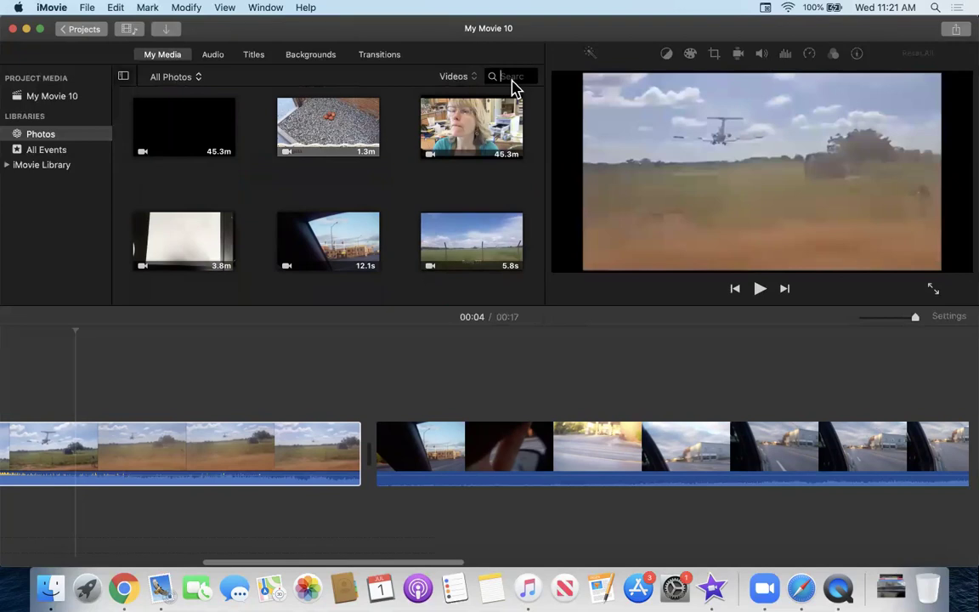
{"action": "type", "text": "my mov"}
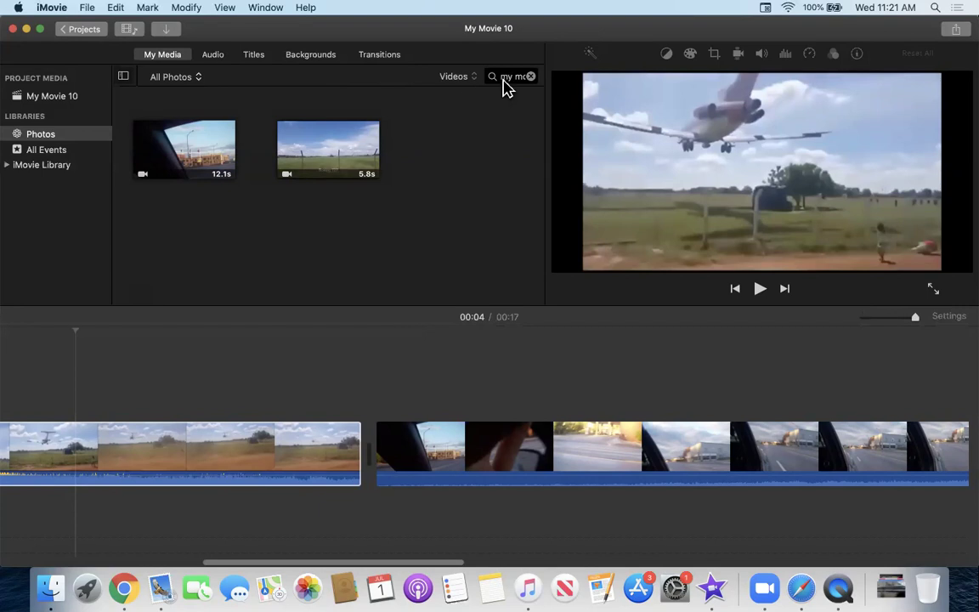
{"action": "left_click", "coordinate": [530, 76]}
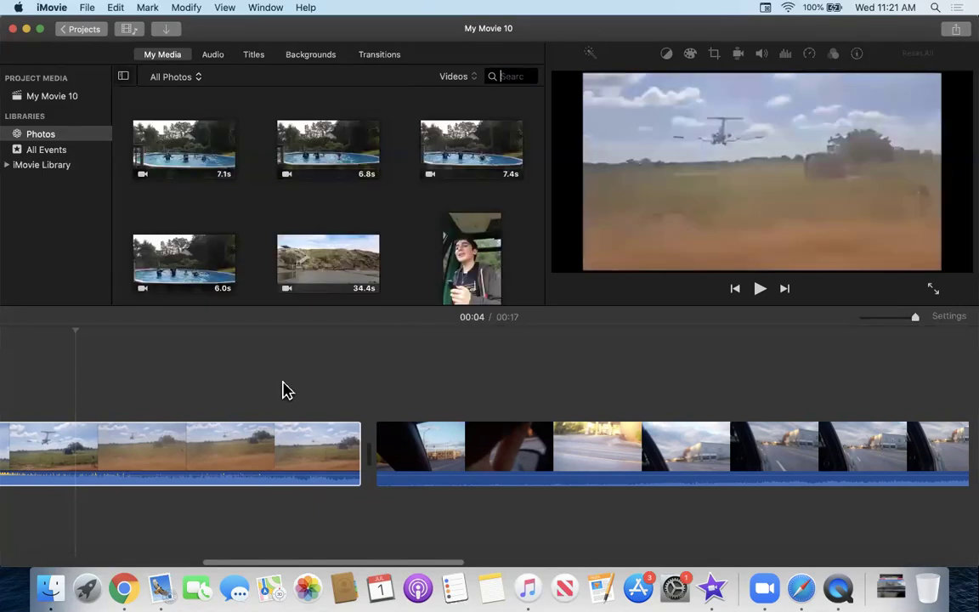
View the cut between the airplane and car clips in the Precision Editor and close the editor.
{"action": "left_click", "coordinate": [350, 450]}
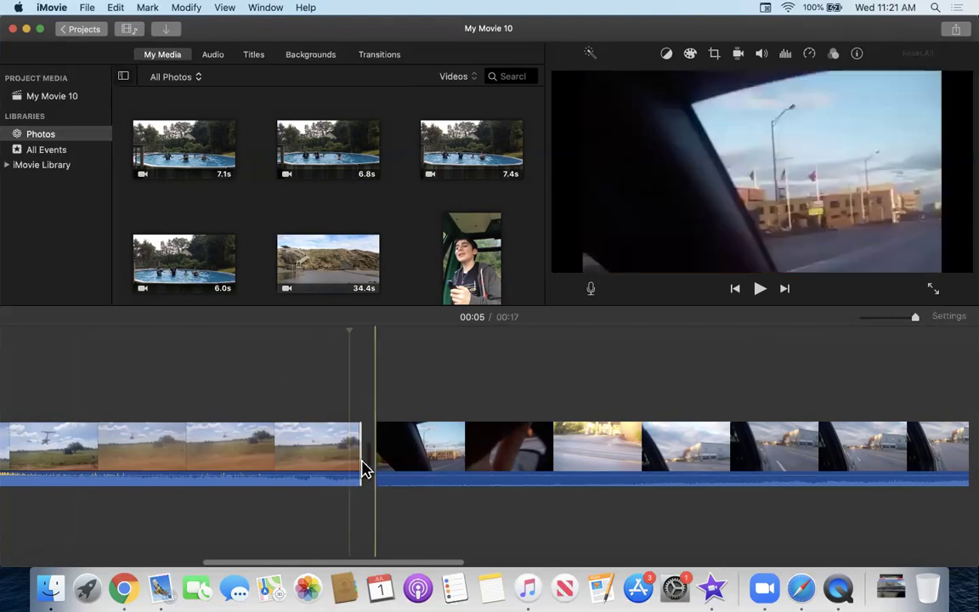
{"action": "left_click", "coordinate": [359, 466]}
{"action": "left_click", "coordinate": [362, 466]}
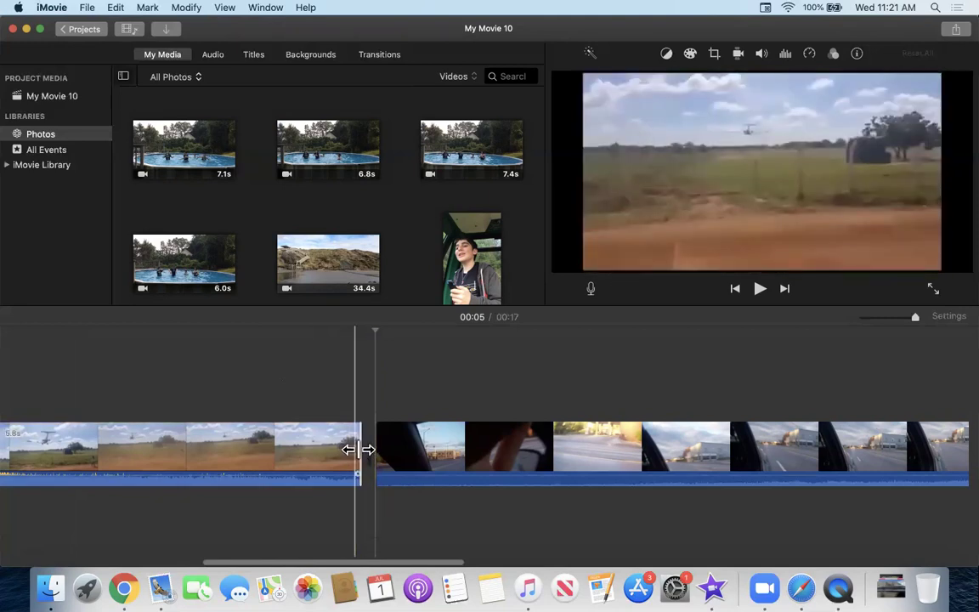
{"action": "double_click", "coordinate": [355, 449]}
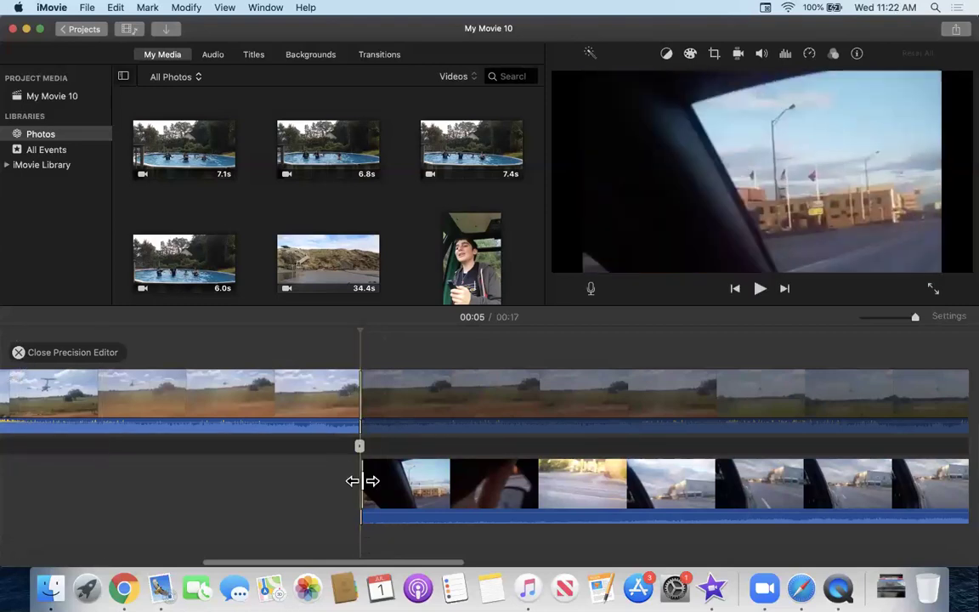
{"action": "left_click", "coordinate": [19, 354]}
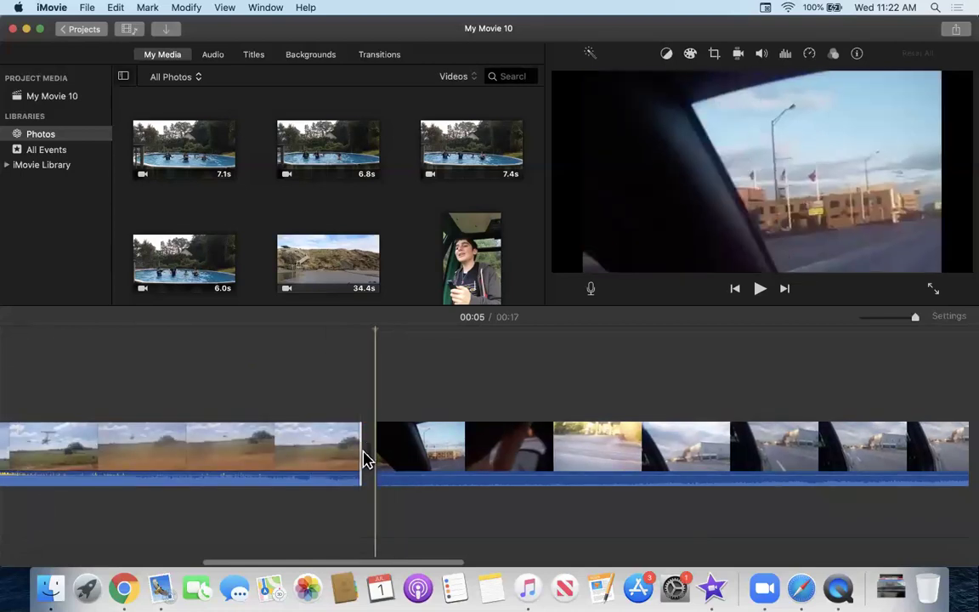
Reopen the Precision Editor at the cut between the airplane and car clips and zoom the timeline out to fit both.
{"action": "double_click", "coordinate": [360, 455]}
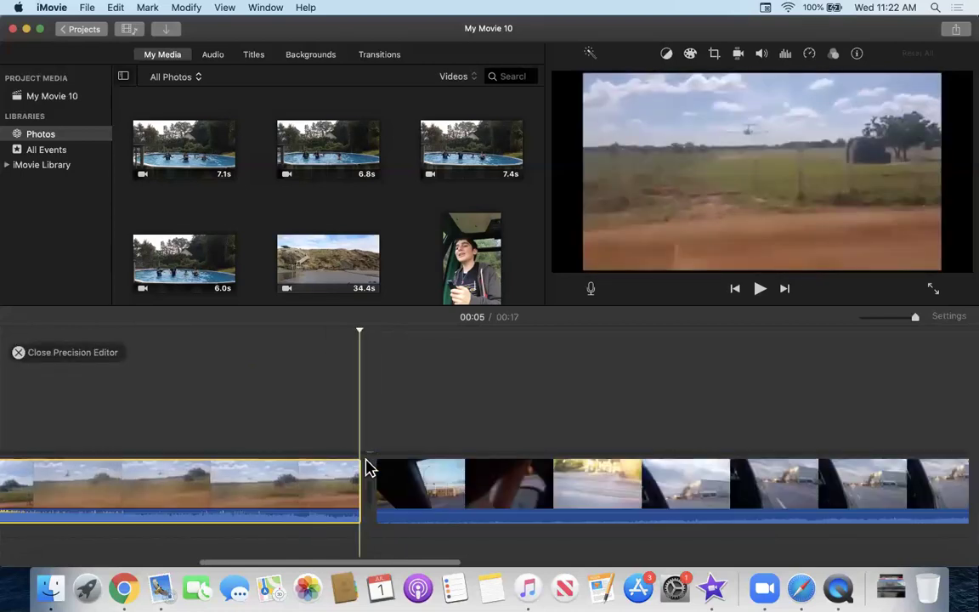
{"action": "double_click", "coordinate": [366, 478]}
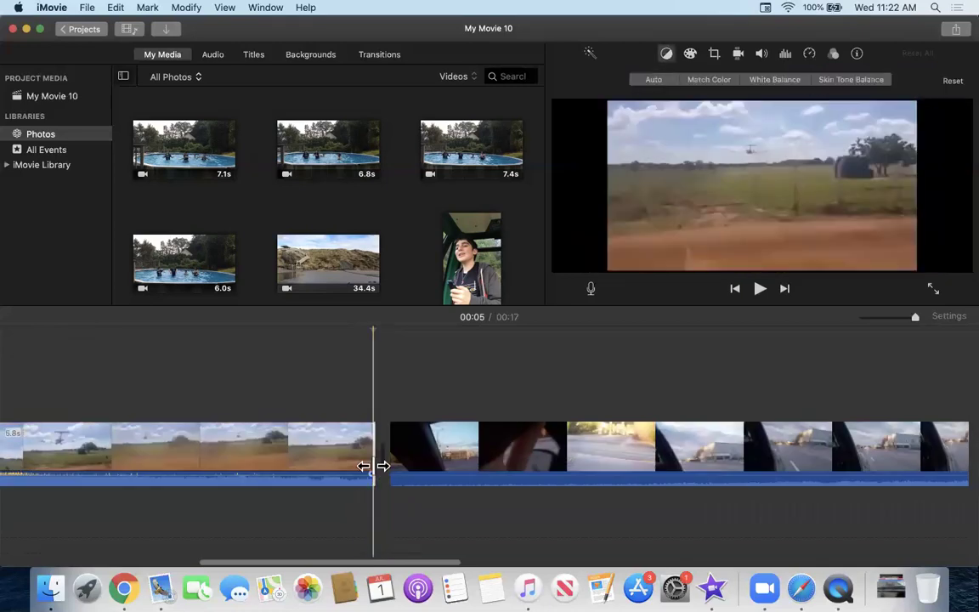
{"action": "double_click", "coordinate": [377, 474]}
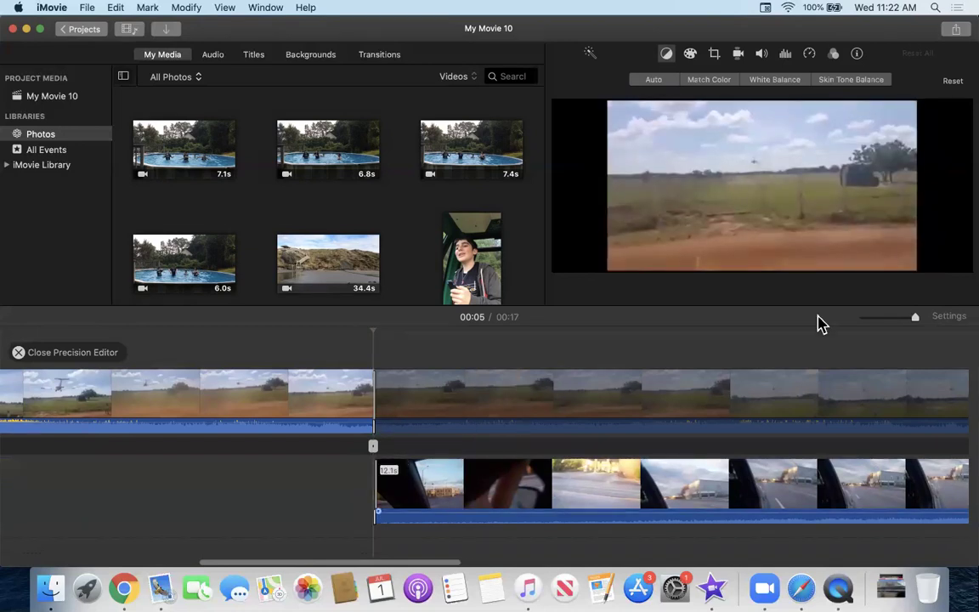
{"action": "left_click", "coordinate": [875, 318]}
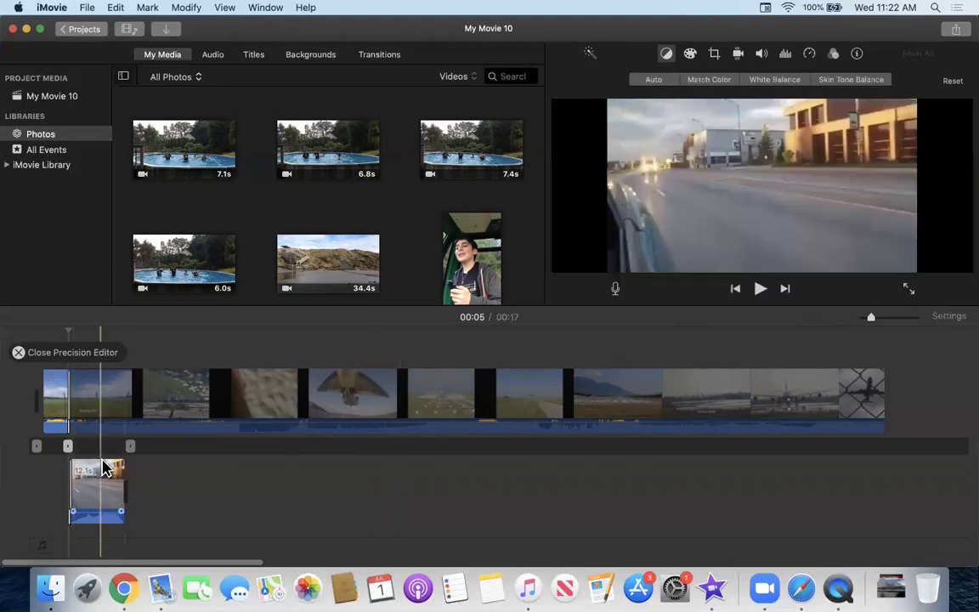
Move the cut so the airplane clip extends to about 1.1 minutes, and close the Precision Editor.
{"action": "mouse_move", "coordinate": [67, 446]}
{"action": "left_mouse_down"}
{"action": "mouse_move", "coordinate": [350, 423]}
{"action": "mouse_move", "coordinate": [48, 451]}
{"action": "left_mouse_up"}
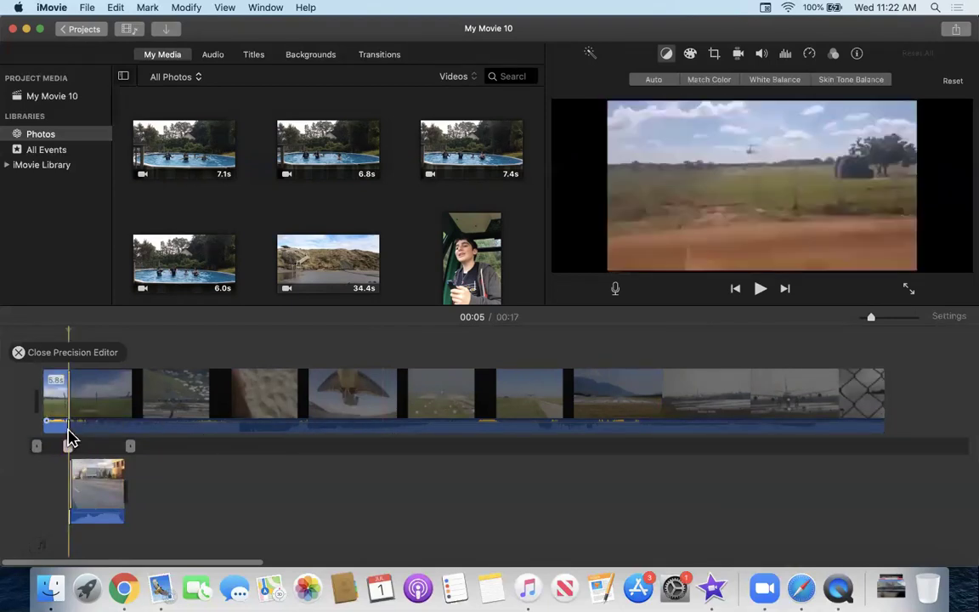
{"action": "left_click_drag", "start_coordinate": [72, 426], "coordinate": [644, 413]}
{"action": "left_click", "coordinate": [418, 398]}
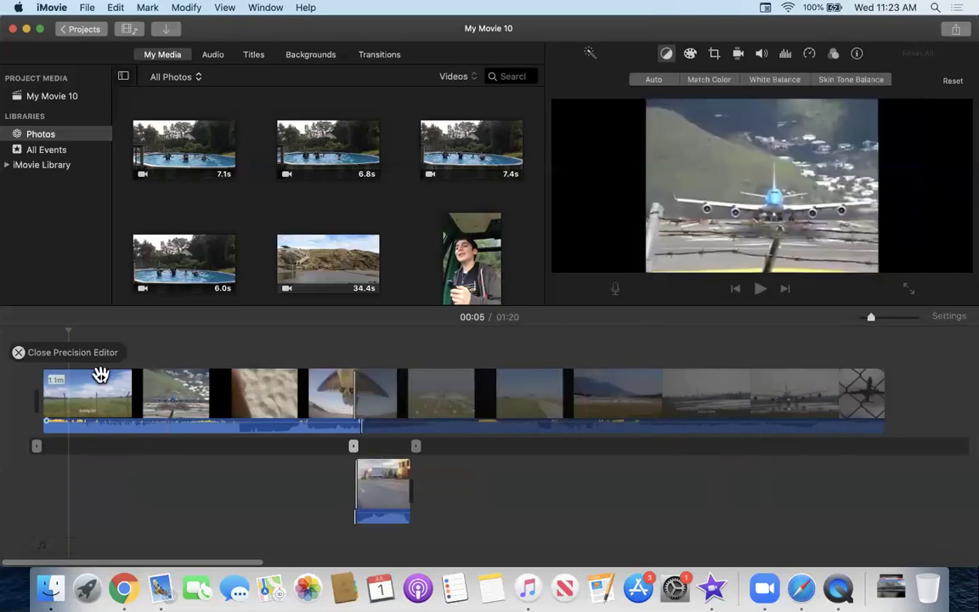
{"action": "left_click", "coordinate": [25, 355]}
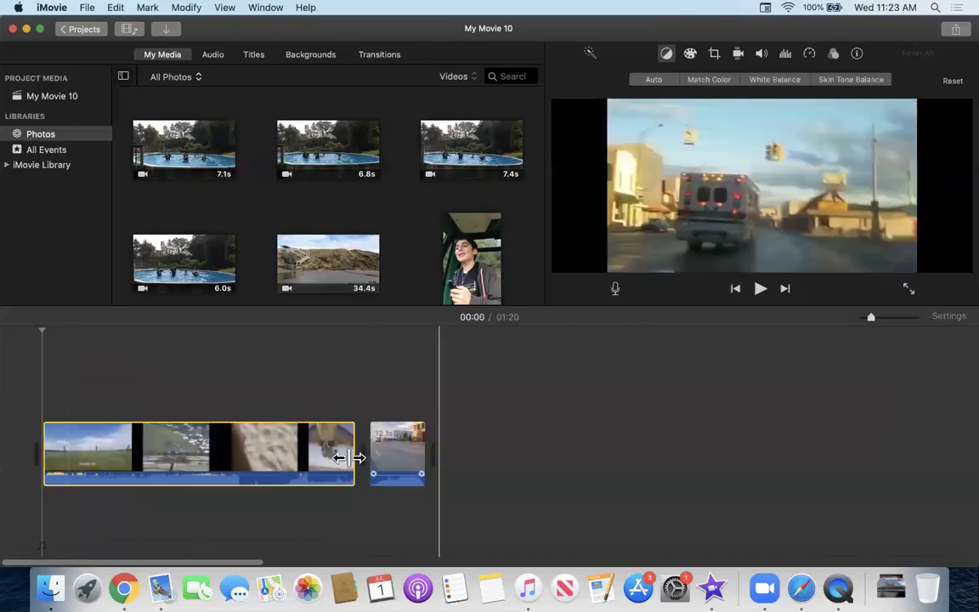
Trim the airplane clip's end in the timeline to about 35.7 seconds, and its start to leave about 13.5 seconds.
{"action": "left_click", "coordinate": [370, 451]}
{"action": "left_click", "coordinate": [344, 461]}
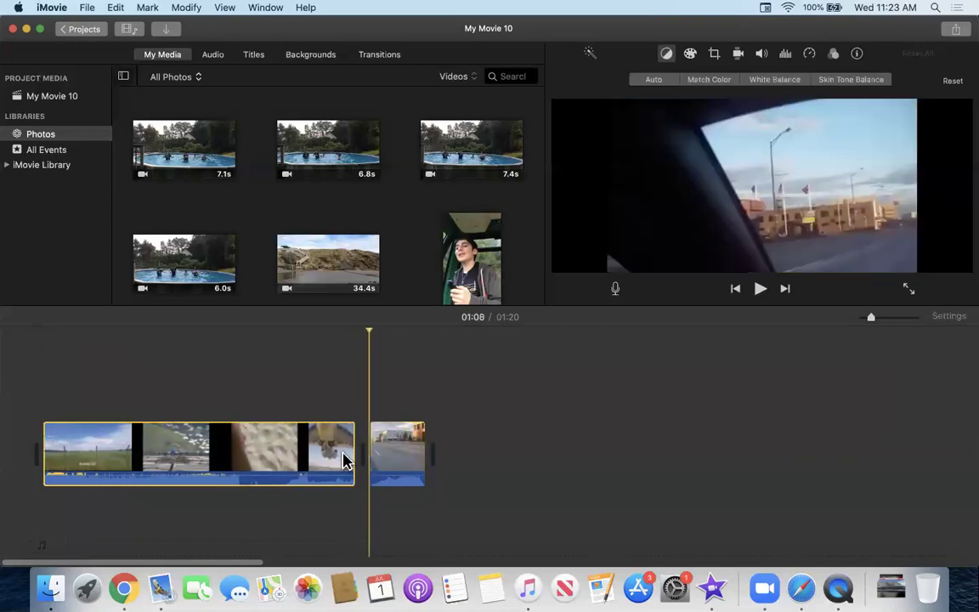
{"action": "left_click_drag", "start_coordinate": [360, 454], "coordinate": [203, 461]}
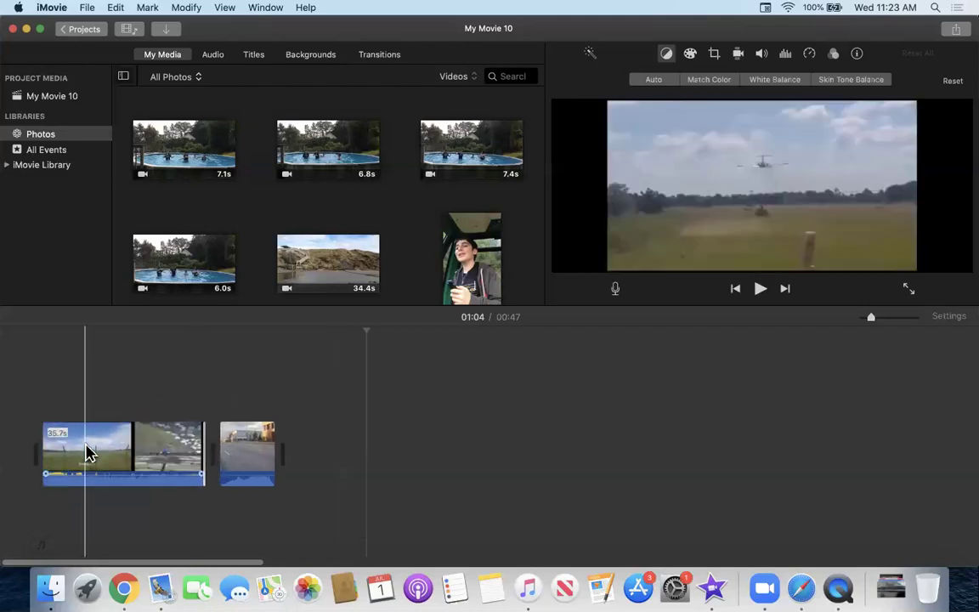
{"action": "left_click_drag", "start_coordinate": [38, 447], "coordinate": [143, 462]}
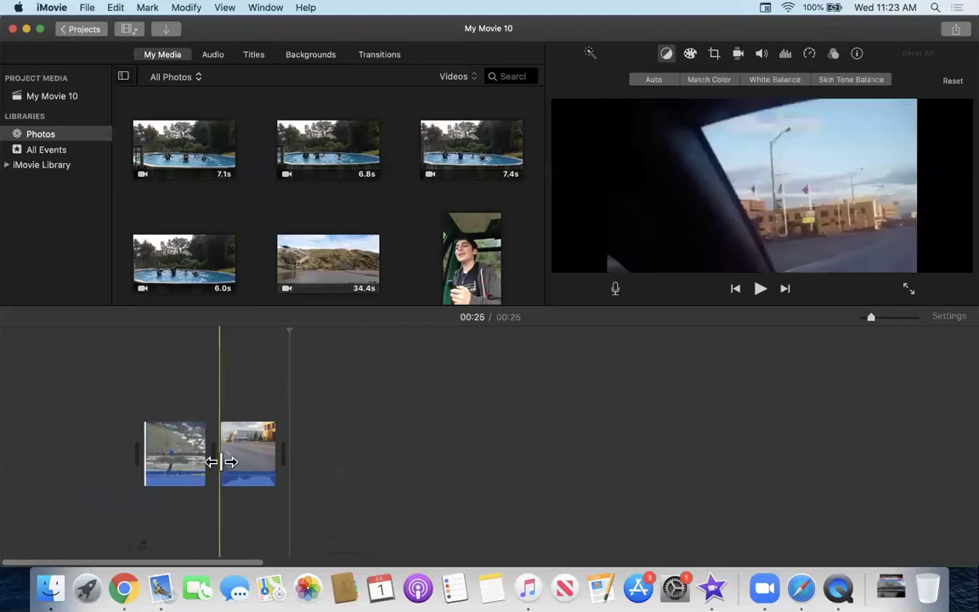
Reopen the cut between the airplane and car clips in the Precision Editor and extend the airplane clip to about 2.4 minutes.
{"action": "left_click", "coordinate": [206, 461]}
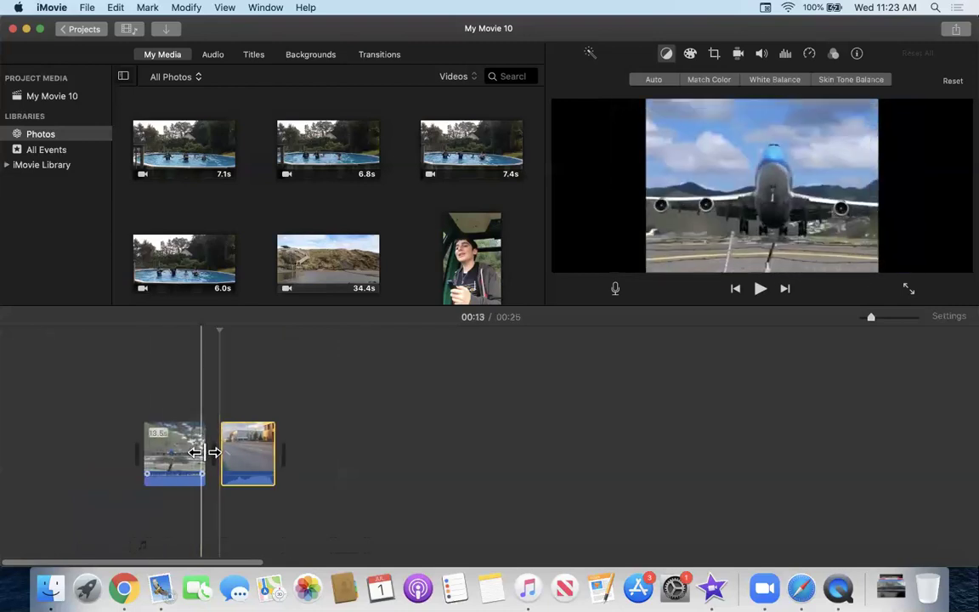
{"action": "left_click", "coordinate": [207, 452]}
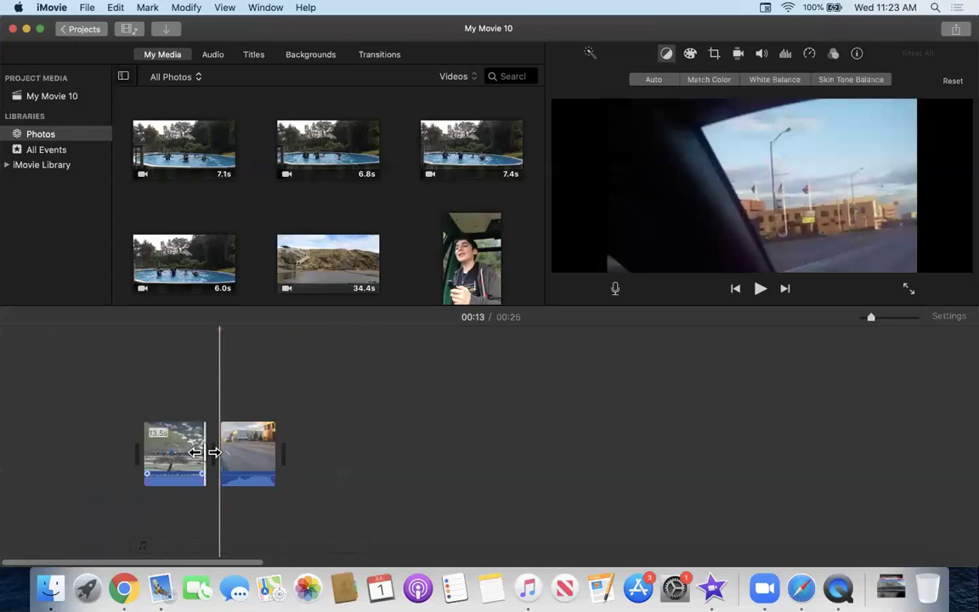
{"action": "double_click", "coordinate": [206, 452]}
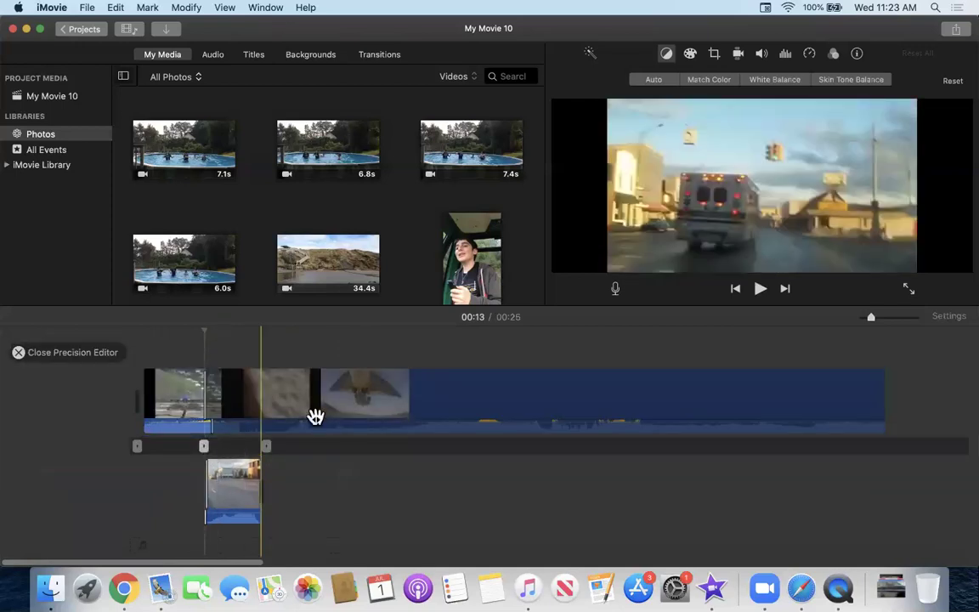
{"action": "left_click_drag", "start_coordinate": [251, 482], "coordinate": [313, 479]}
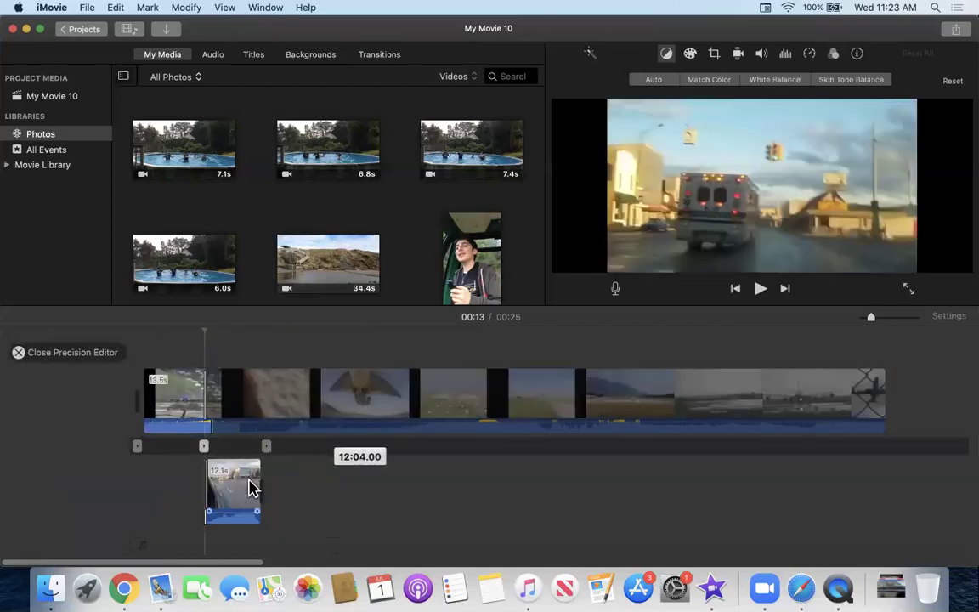
{"action": "mouse_move", "coordinate": [199, 387]}
{"action": "left_mouse_down"}
{"action": "mouse_move", "coordinate": [195, 395]}
{"action": "mouse_move", "coordinate": [816, 396]}
{"action": "left_mouse_up"}
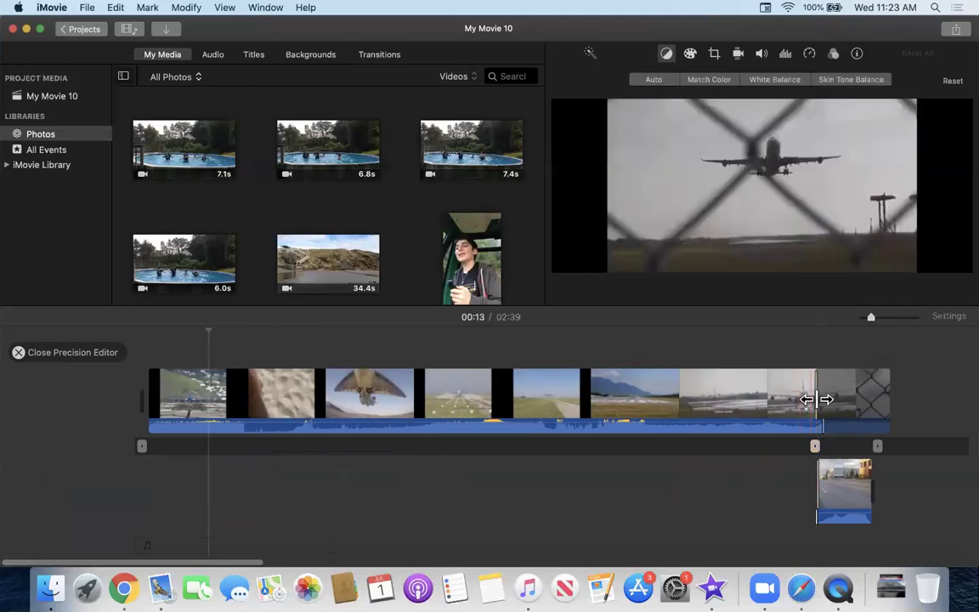
{"action": "mouse_move", "coordinate": [816, 399]}
{"action": "left_mouse_down"}
{"action": "mouse_move", "coordinate": [743, 408]}
{"action": "mouse_move", "coordinate": [815, 407]}
{"action": "left_mouse_up"}
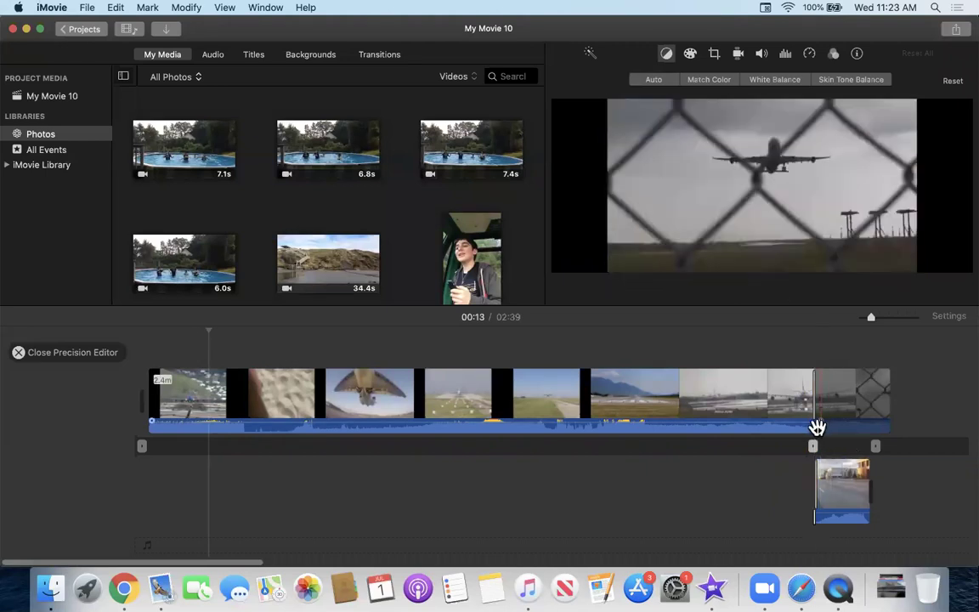
Shorten the airplane clip's audio to end well before the cut, and move the cut earlier to leave about 1.4 minutes of video.
{"action": "mouse_move", "coordinate": [819, 425]}
{"action": "left_mouse_down"}
{"action": "mouse_move", "coordinate": [833, 428]}
{"action": "mouse_move", "coordinate": [811, 425]}
{"action": "mouse_move", "coordinate": [814, 408]}
{"action": "mouse_move", "coordinate": [824, 442]}
{"action": "mouse_move", "coordinate": [827, 430]}
{"action": "left_mouse_up"}
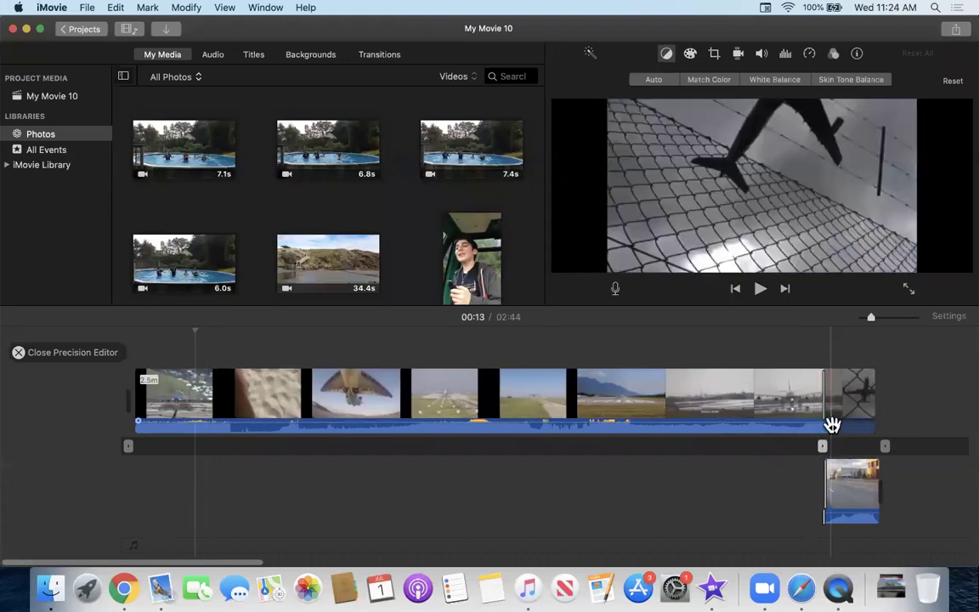
{"action": "left_click_drag", "start_coordinate": [831, 429], "coordinate": [559, 429]}
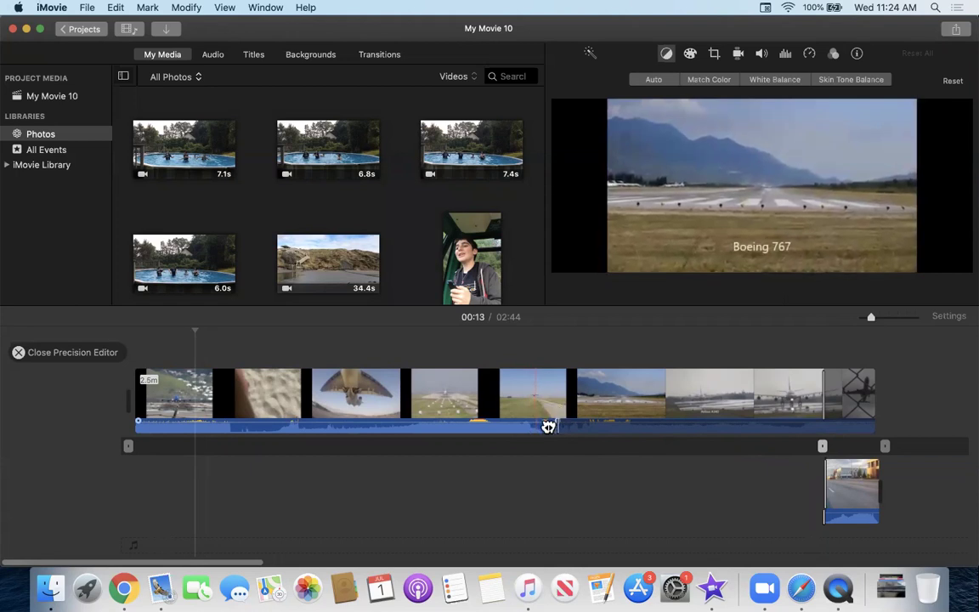
{"action": "left_click", "coordinate": [548, 427]}
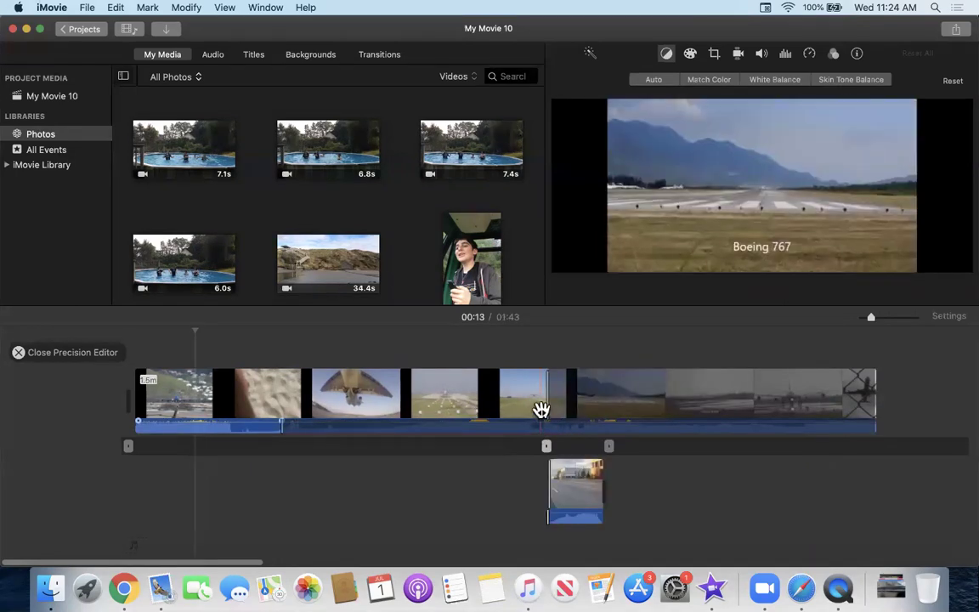
{"action": "left_click", "coordinate": [533, 412]}
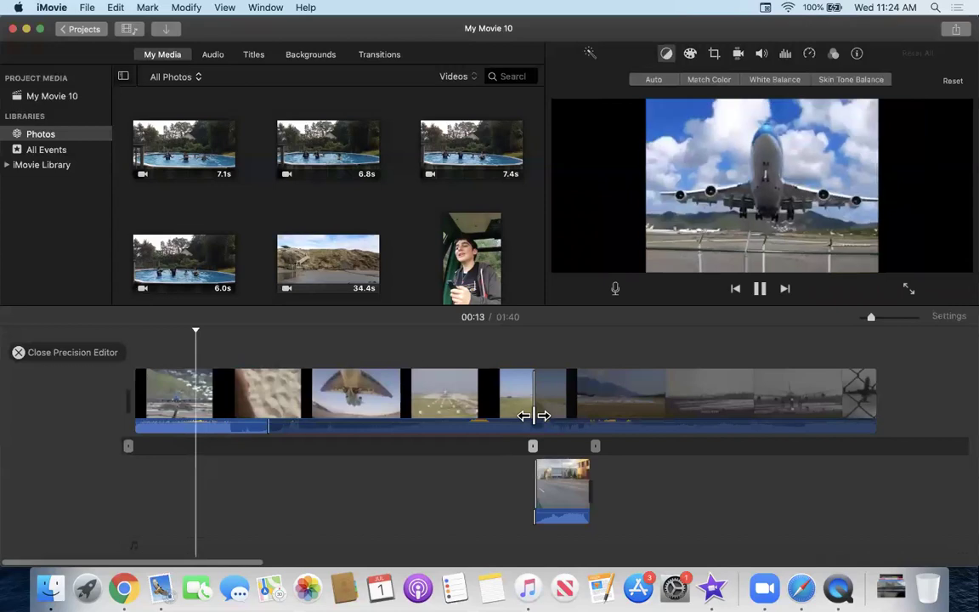
Play the airplane clip around the point where its shortened audio ends.
{"action": "key", "text": "space"}
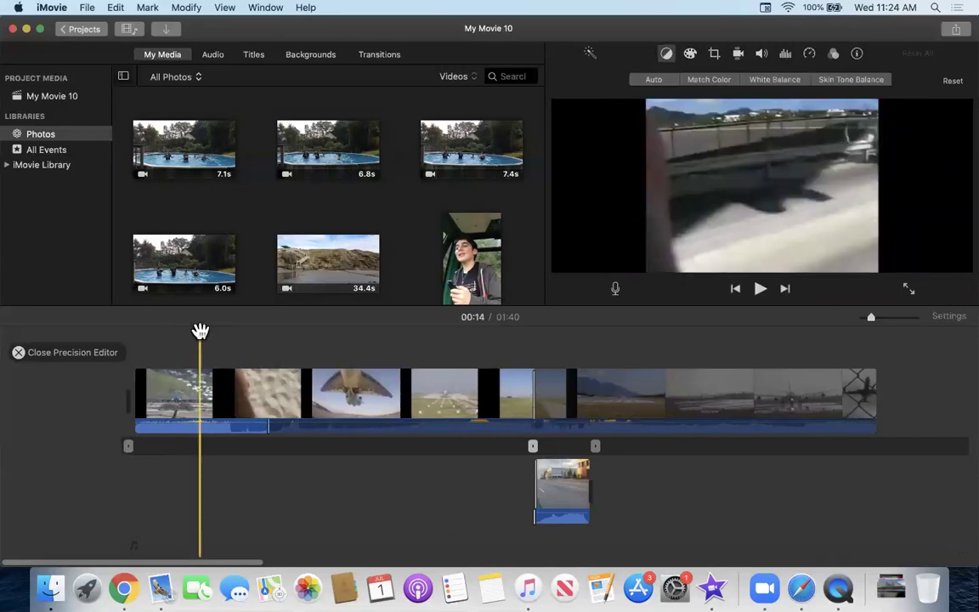
{"action": "left_click_drag", "start_coordinate": [201, 332], "coordinate": [514, 334]}
{"action": "key", "text": "space"}
{"action": "left_click_drag", "start_coordinate": [522, 332], "coordinate": [254, 343]}
{"action": "key", "text": "space"}
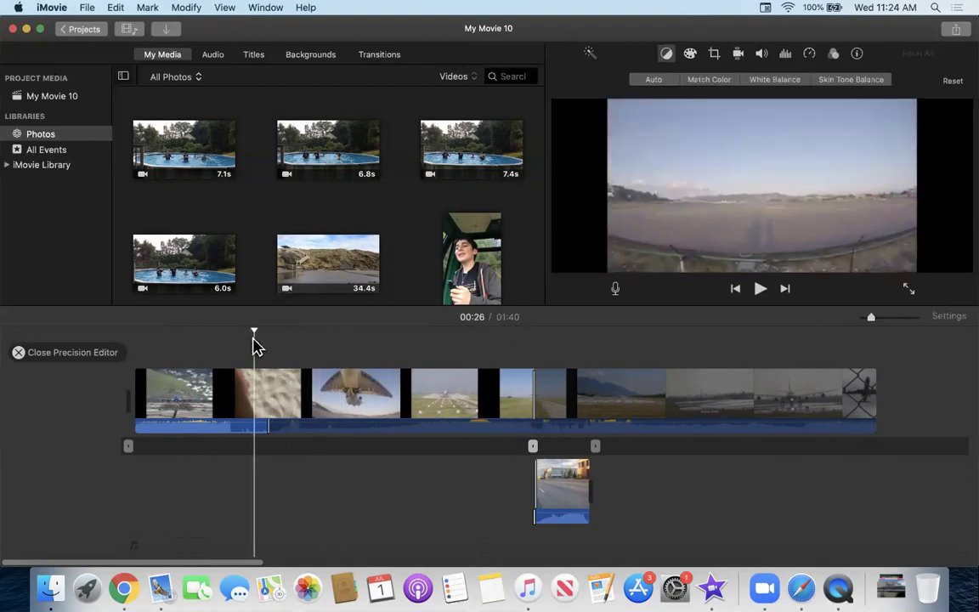
{"action": "key", "text": "space"}
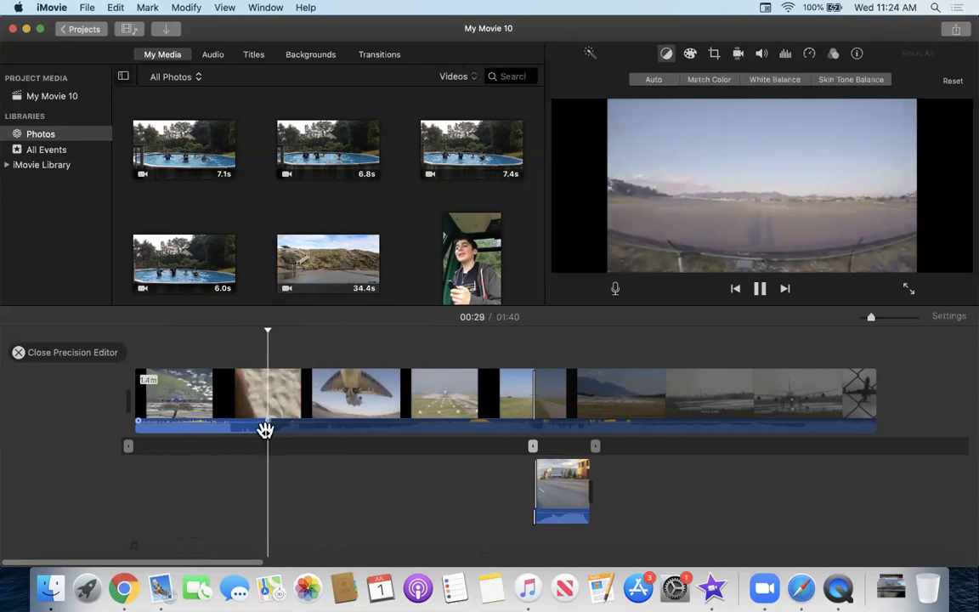
Extend the airplane clip's audio past the cut, move the cut earlier, and play across it to hear the overlap.
{"action": "left_click_drag", "start_coordinate": [271, 430], "coordinate": [583, 434]}
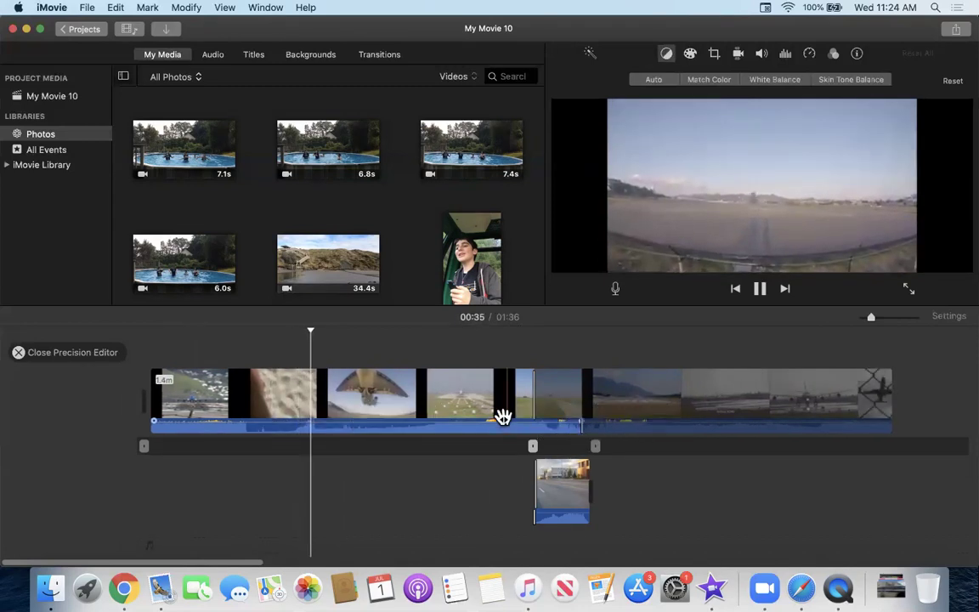
{"action": "left_click", "coordinate": [472, 402]}
{"action": "left_click_drag", "start_coordinate": [310, 334], "coordinate": [431, 334]}
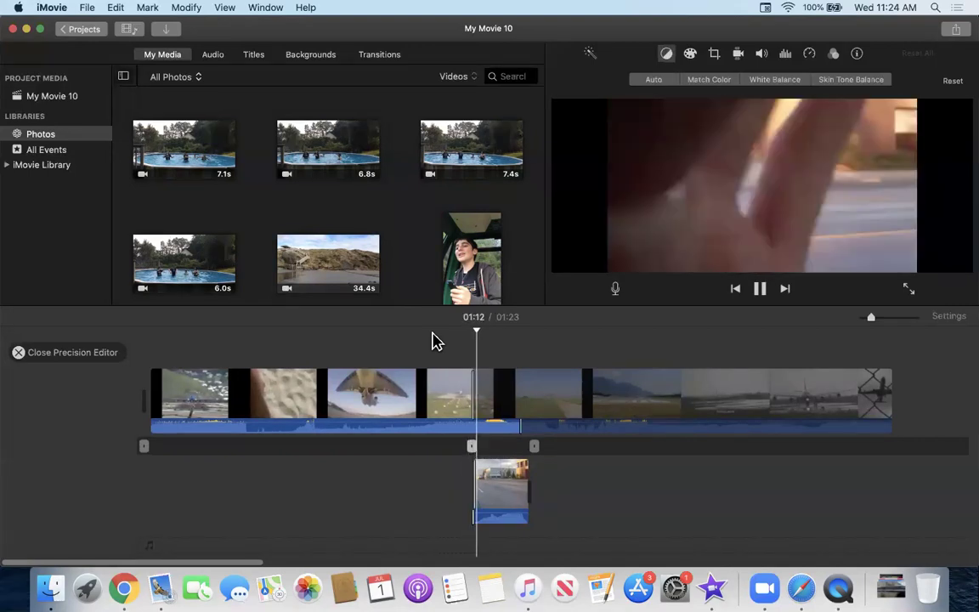
{"action": "key", "text": "space"}
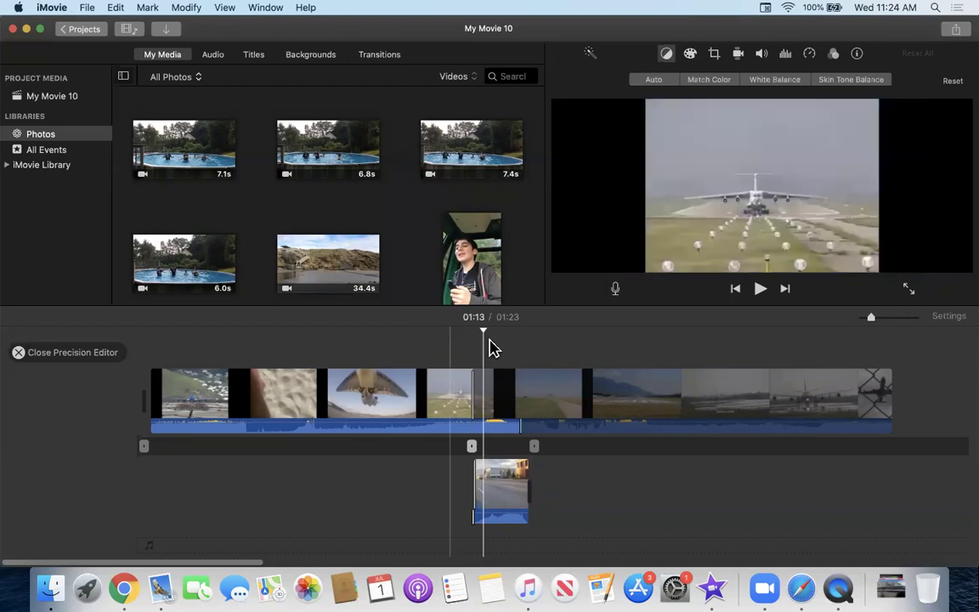
Reduce the airplane audio's overlap past the cut and try to delay the start of the car clip's audio.
{"action": "left_click_drag", "start_coordinate": [519, 432], "coordinate": [490, 429]}
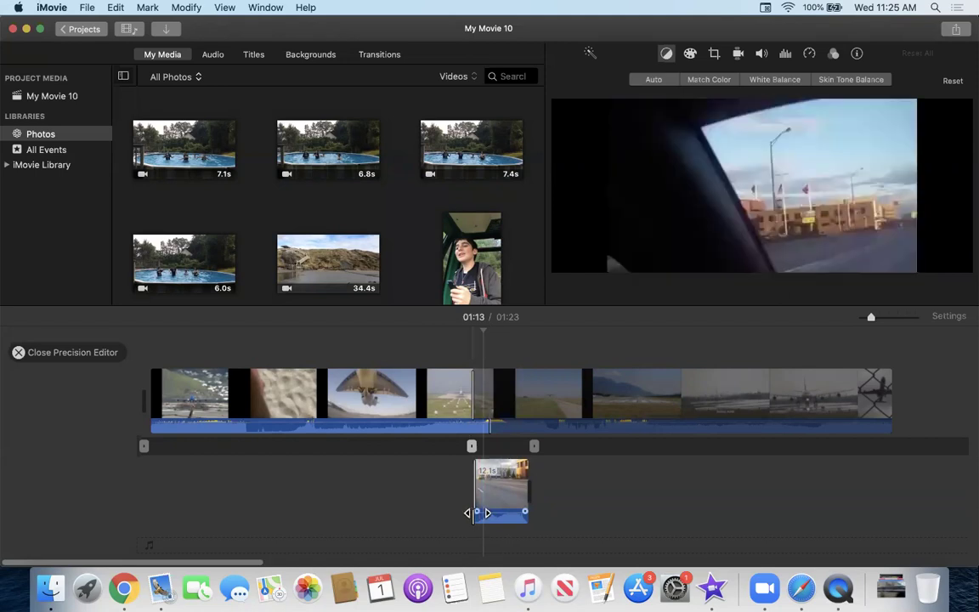
{"action": "left_click_drag", "start_coordinate": [472, 517], "coordinate": [482, 517]}
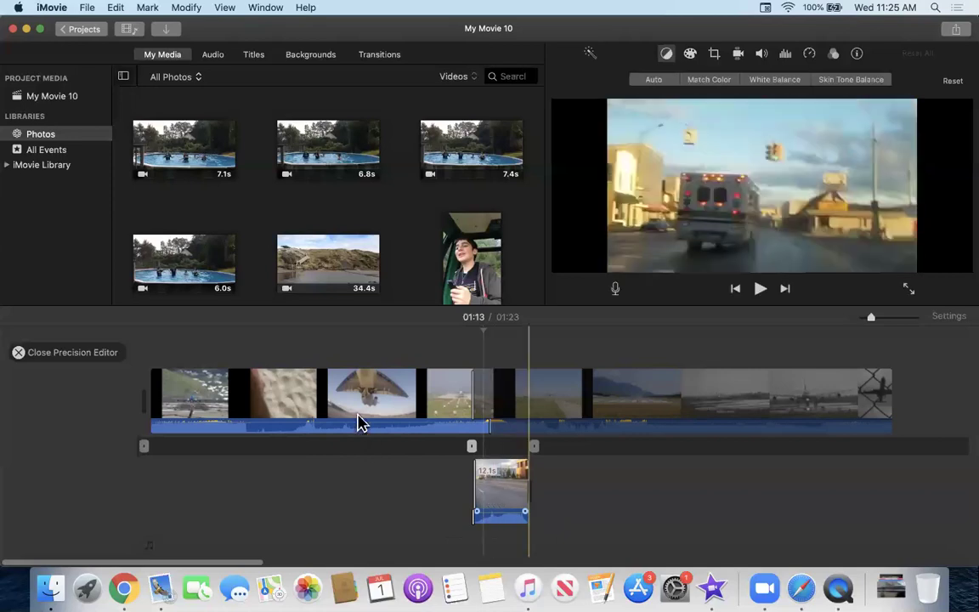
Move the cut earlier to shorten the airplane clip to about 51.7 seconds, and close the Precision Editor.
{"action": "left_click", "coordinate": [385, 426]}
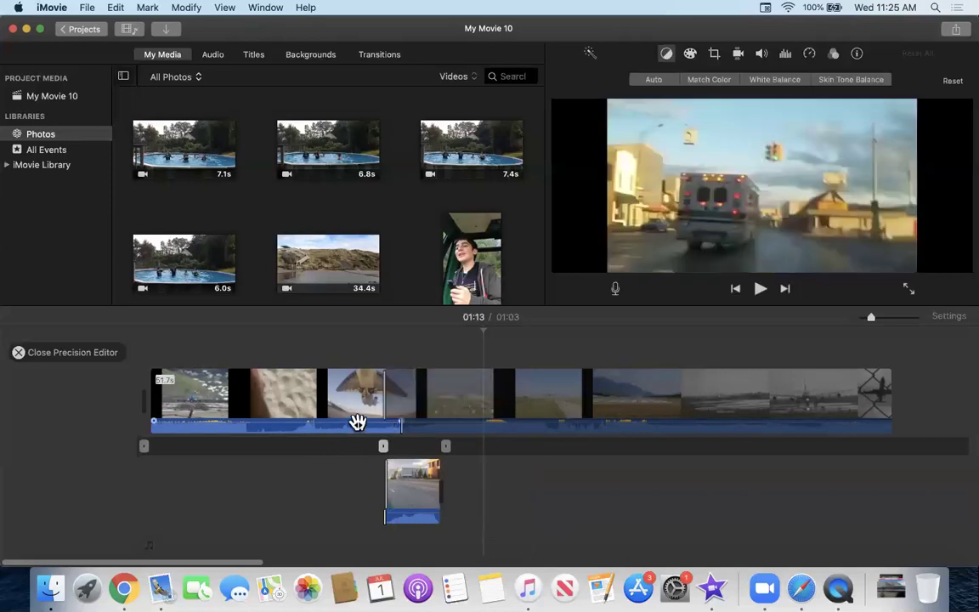
{"action": "left_click", "coordinate": [21, 357]}
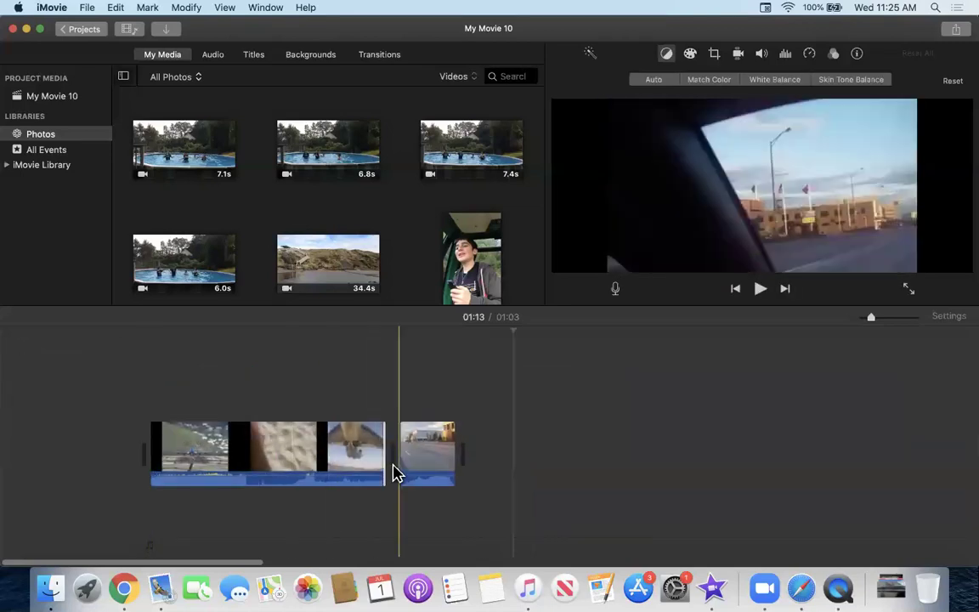
Reopen the cut in the Precision Editor and shorten the airplane clip in stages to about 8.2 seconds.
{"action": "left_click", "coordinate": [380, 460]}
{"action": "double_click", "coordinate": [385, 460]}
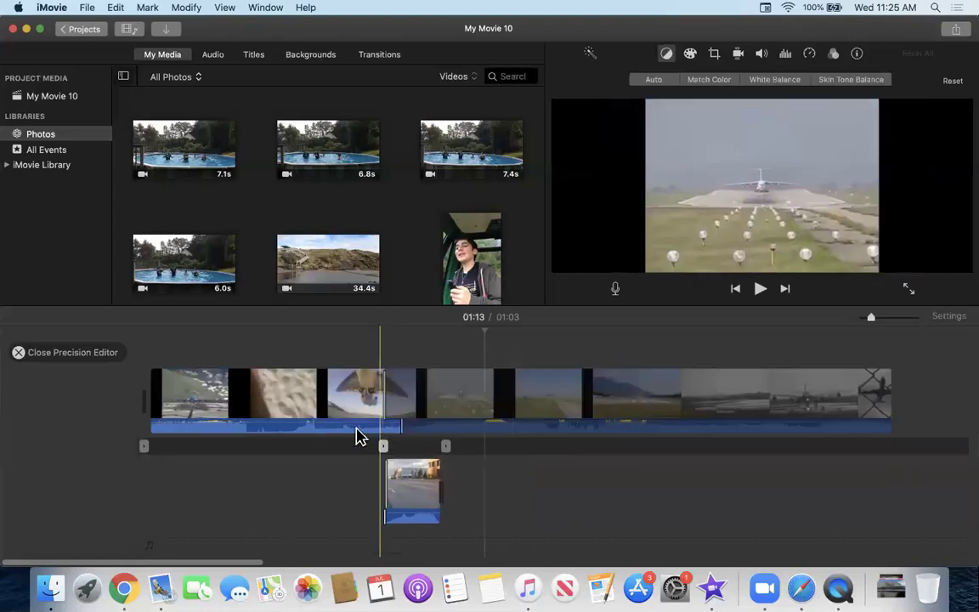
{"action": "left_click", "coordinate": [365, 427]}
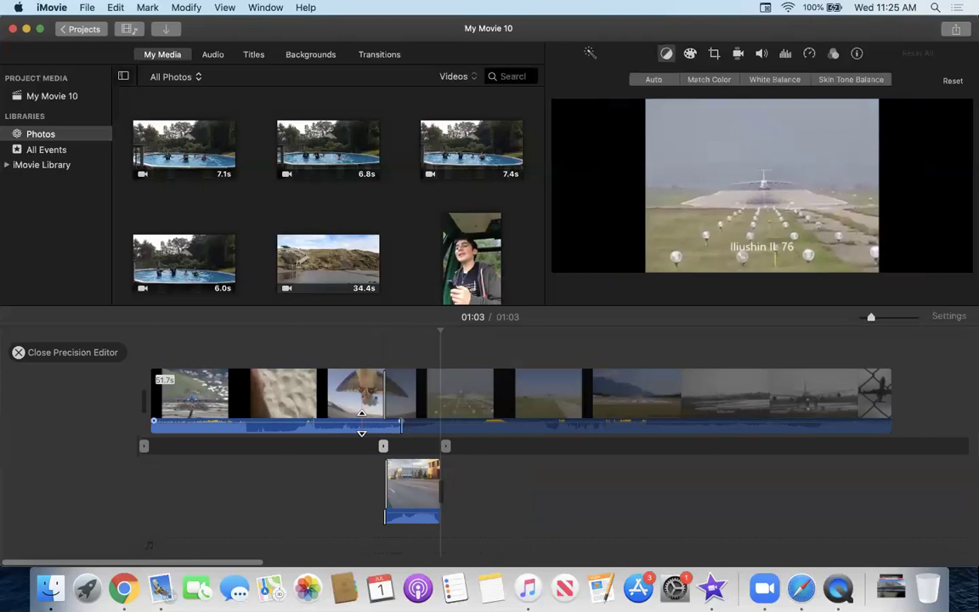
{"action": "left_click_drag", "start_coordinate": [384, 422], "coordinate": [362, 421]}
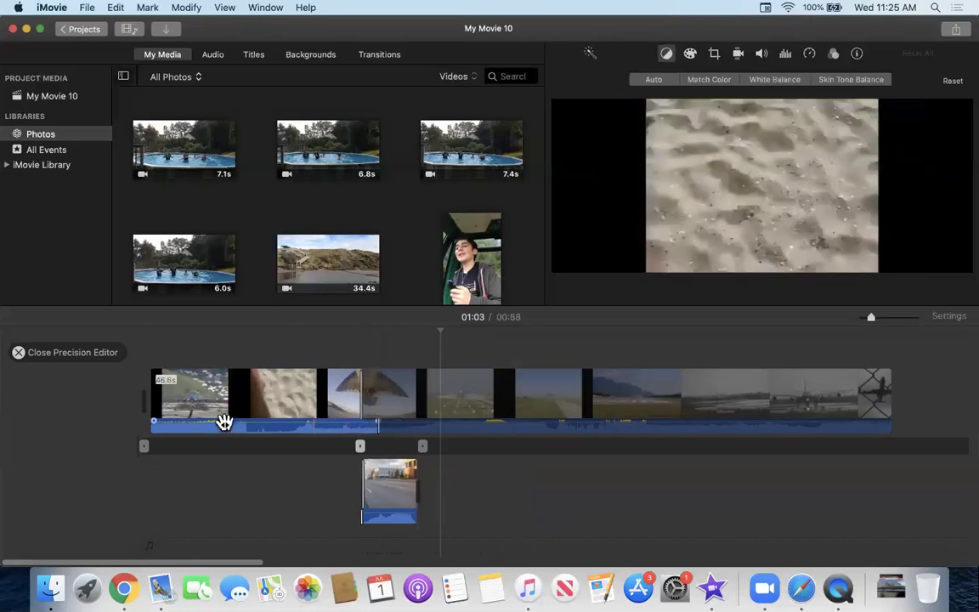
{"action": "left_click_drag", "start_coordinate": [224, 422], "coordinate": [195, 420]}
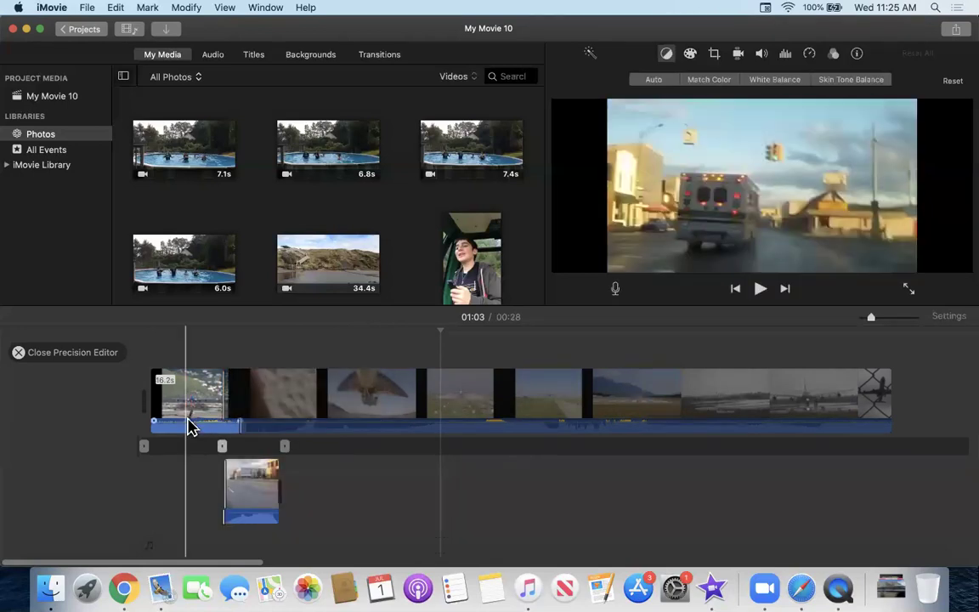
{"action": "left_click_drag", "start_coordinate": [188, 422], "coordinate": [152, 422]}
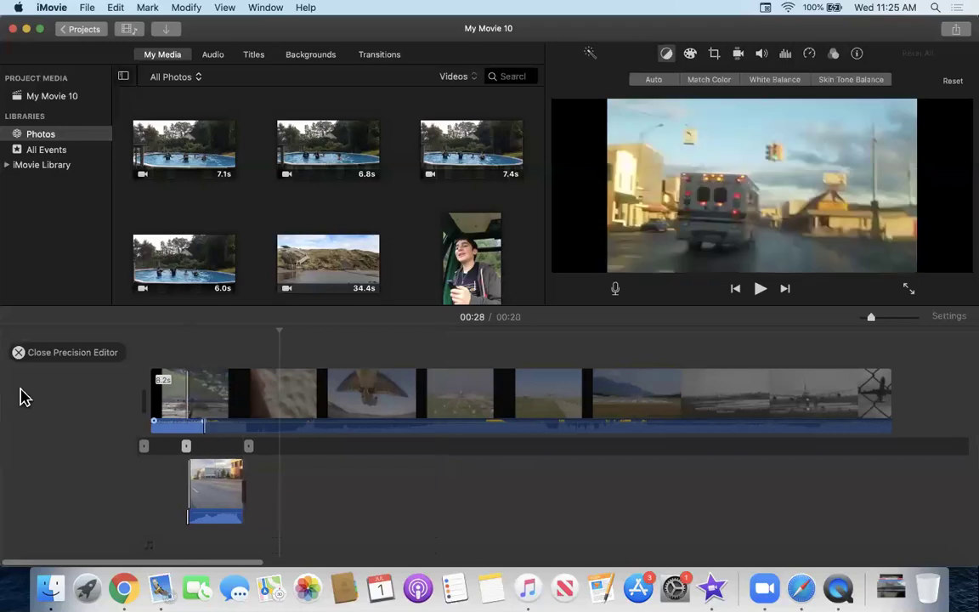
Close the Precision Editor and open the Scribble Art project from the projects overview.
{"action": "left_click", "coordinate": [23, 357]}
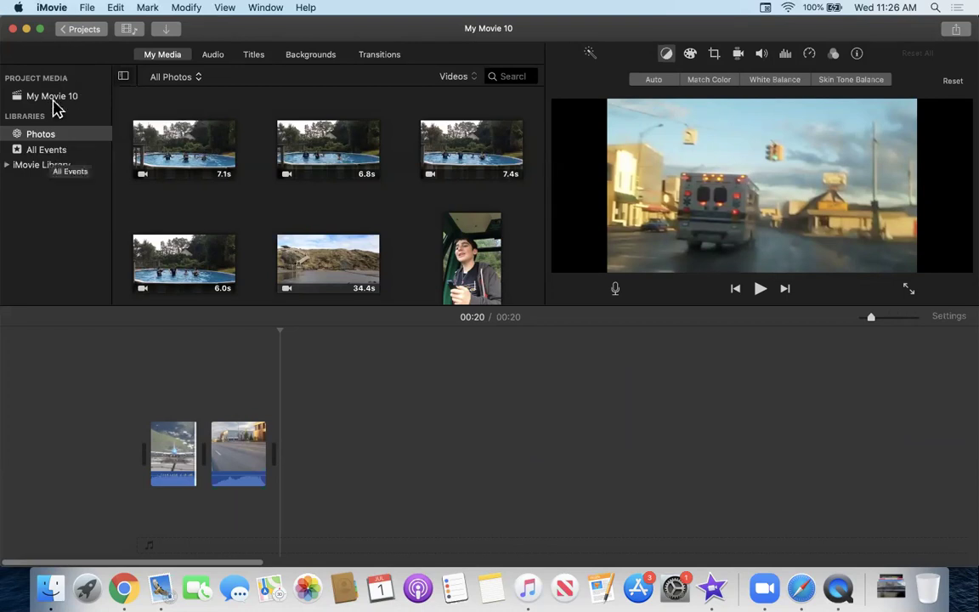
{"action": "left_click", "coordinate": [170, 61]}
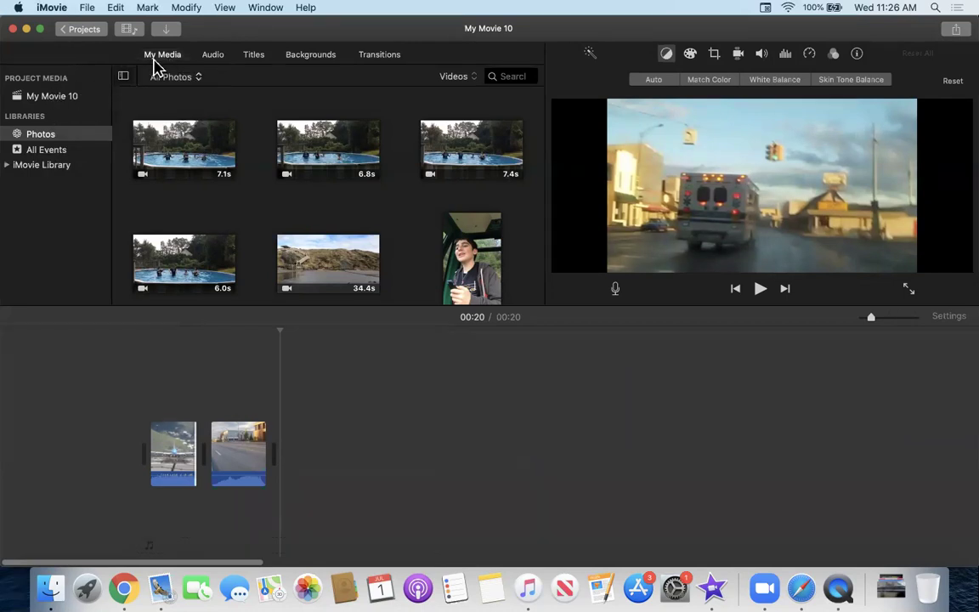
{"action": "left_click", "coordinate": [81, 30]}
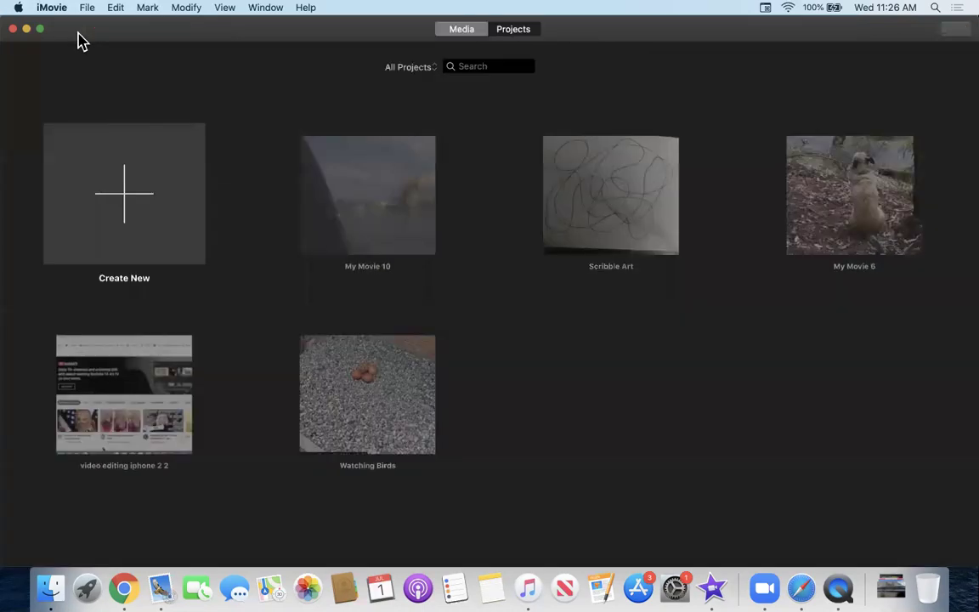
{"action": "left_click", "coordinate": [618, 232]}
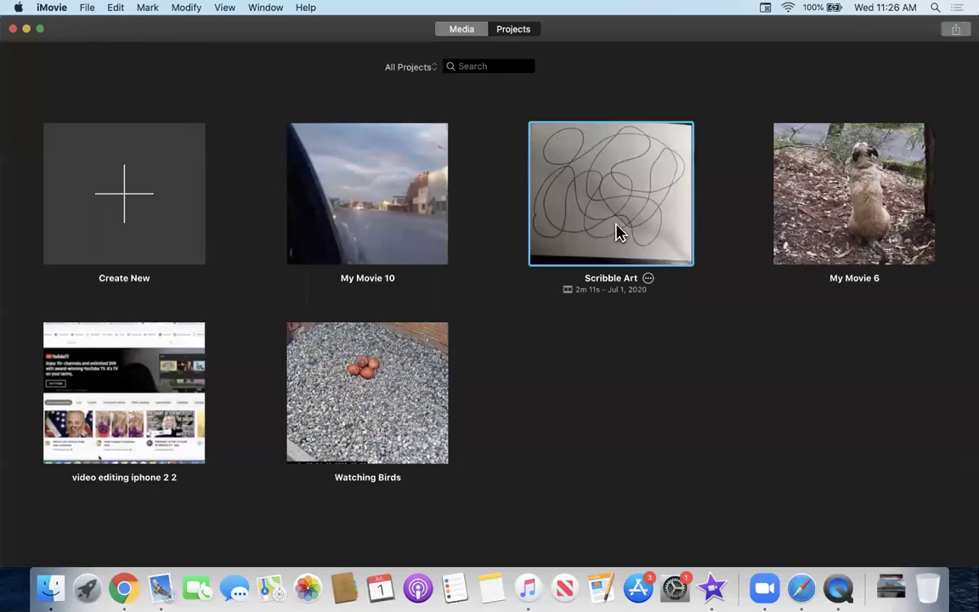
{"action": "double_click", "coordinate": [618, 232]}
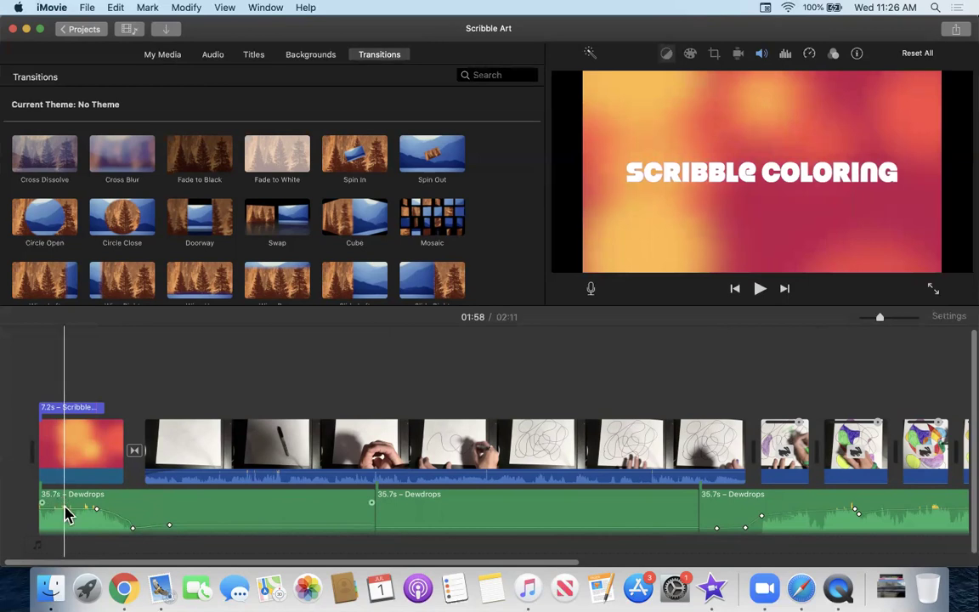
Play the opening title clip and open the cut between it and the first drawing clip in the Precision Editor.
{"action": "key", "text": "space"}
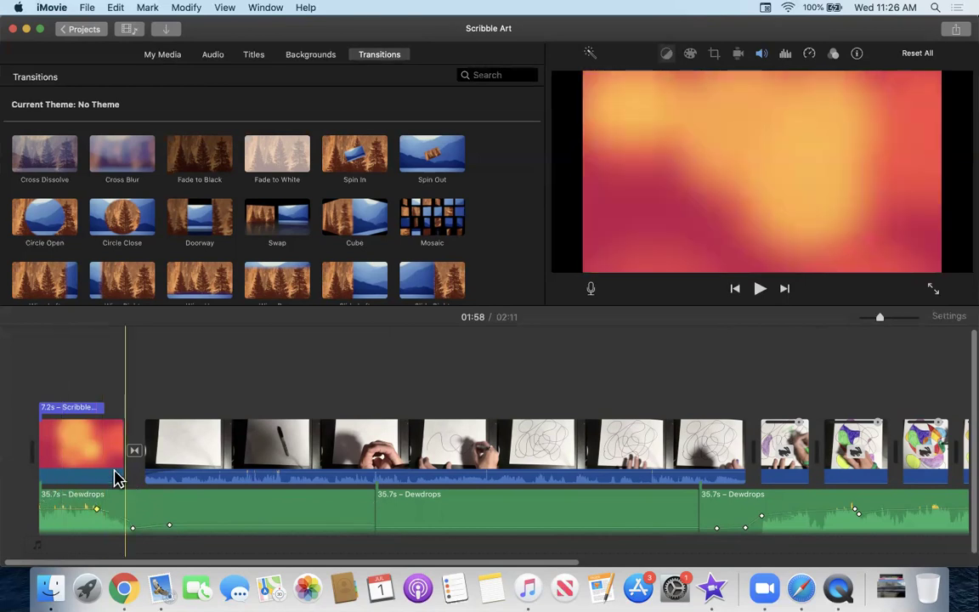
{"action": "left_click", "coordinate": [126, 479]}
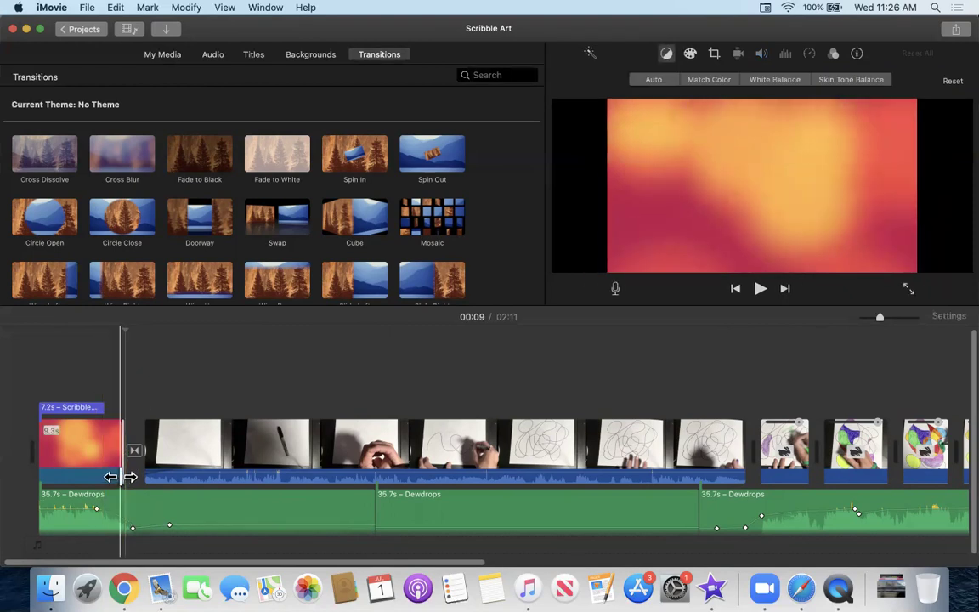
{"action": "double_click", "coordinate": [125, 481]}
{"action": "scroll", "coordinate": [227, 529], "scroll_direction": "down", "scroll_amount": 3}
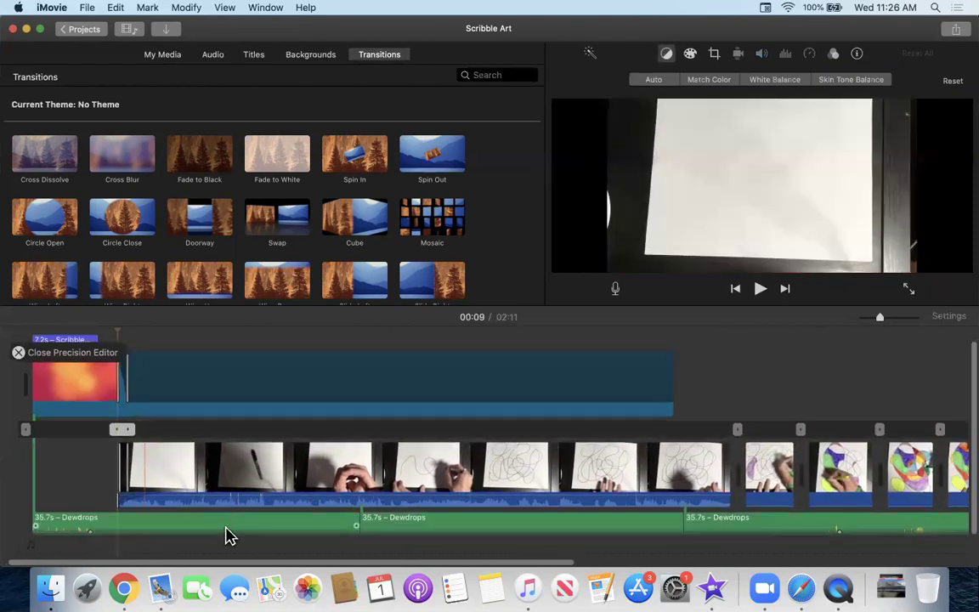
{"action": "scroll", "coordinate": [236, 522], "scroll_direction": "down", "scroll_amount": 1}
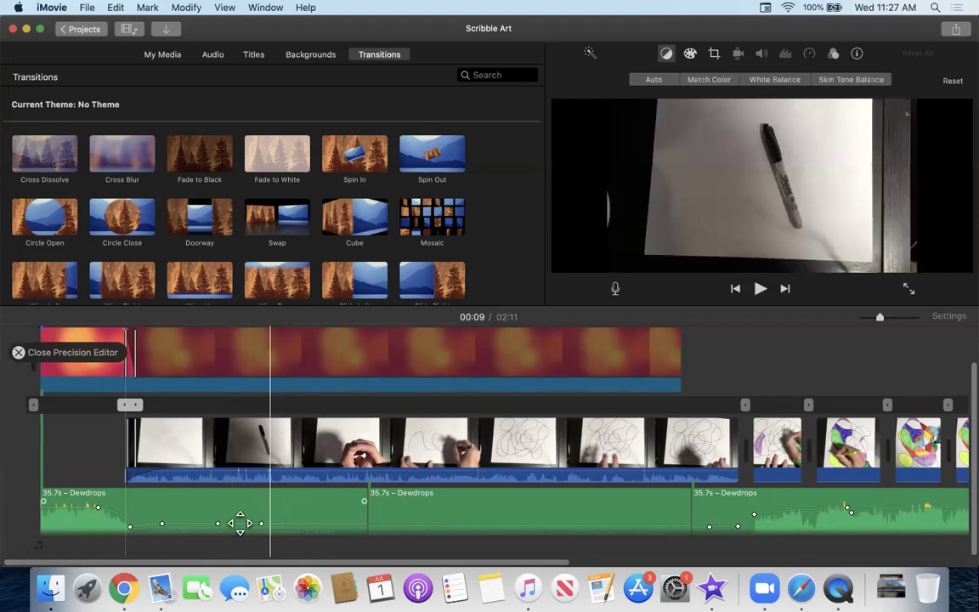
Reposition the volume keyframes on the first Dewdrops segment to raise the music near its end, and close the Precision Editor.
{"action": "left_click_drag", "start_coordinate": [219, 522], "coordinate": [263, 515]}
{"action": "left_click_drag", "start_coordinate": [264, 527], "coordinate": [208, 521]}
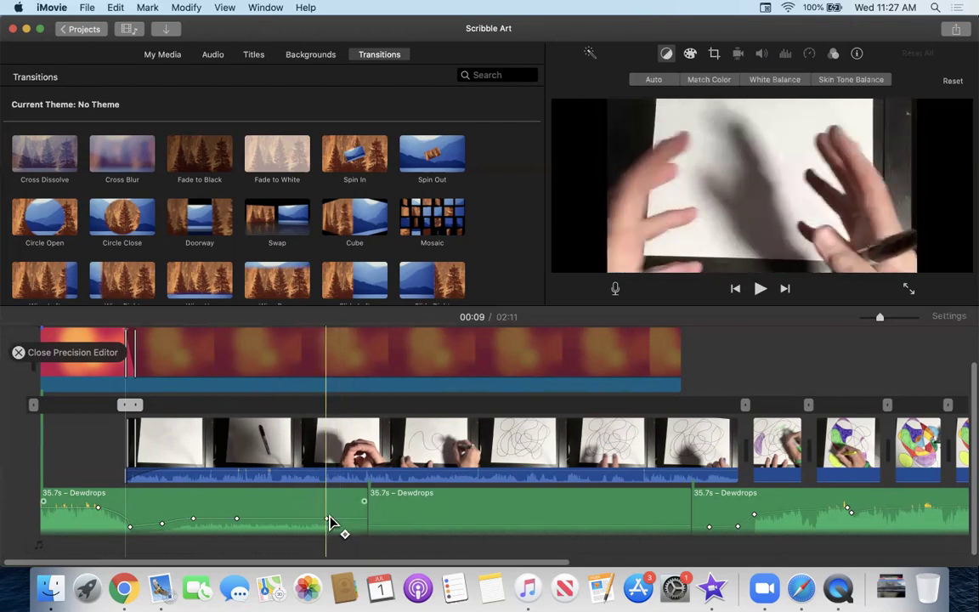
{"action": "left_click_drag", "start_coordinate": [332, 522], "coordinate": [328, 502]}
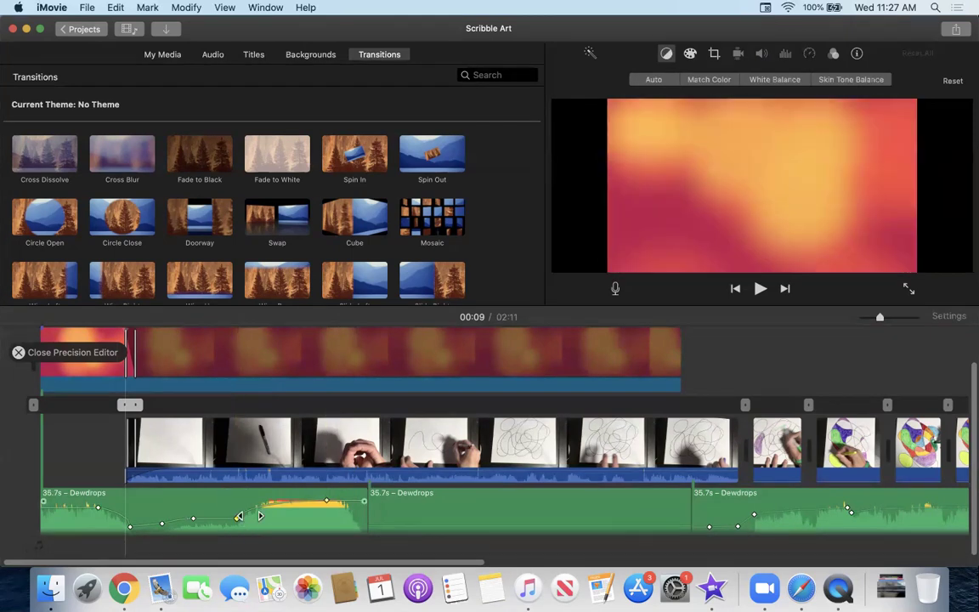
{"action": "mouse_move", "coordinate": [297, 507]}
{"action": "left_mouse_down"}
{"action": "mouse_move", "coordinate": [196, 524]}
{"action": "mouse_move", "coordinate": [308, 520]}
{"action": "left_mouse_up"}
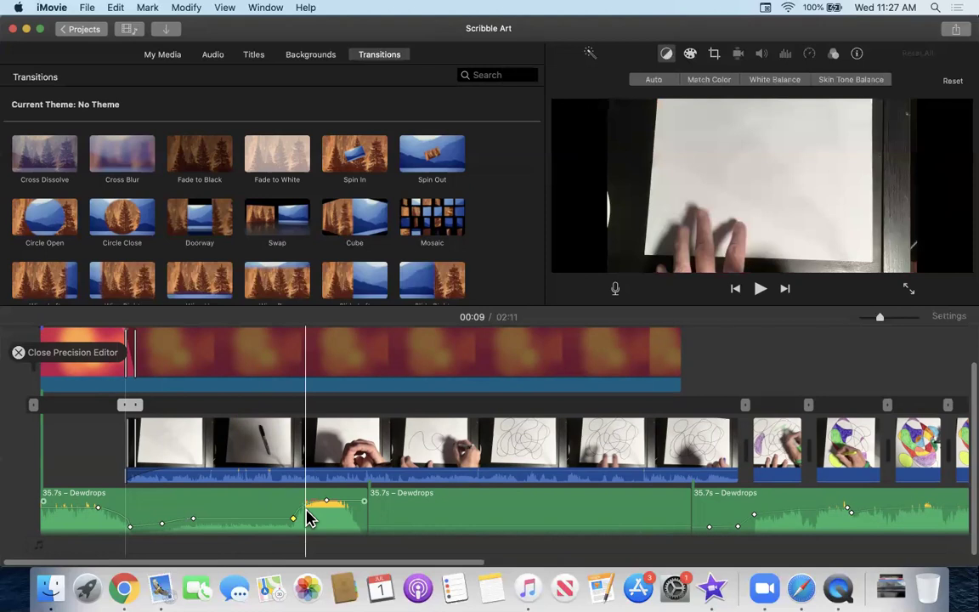
{"action": "left_click", "coordinate": [19, 351]}
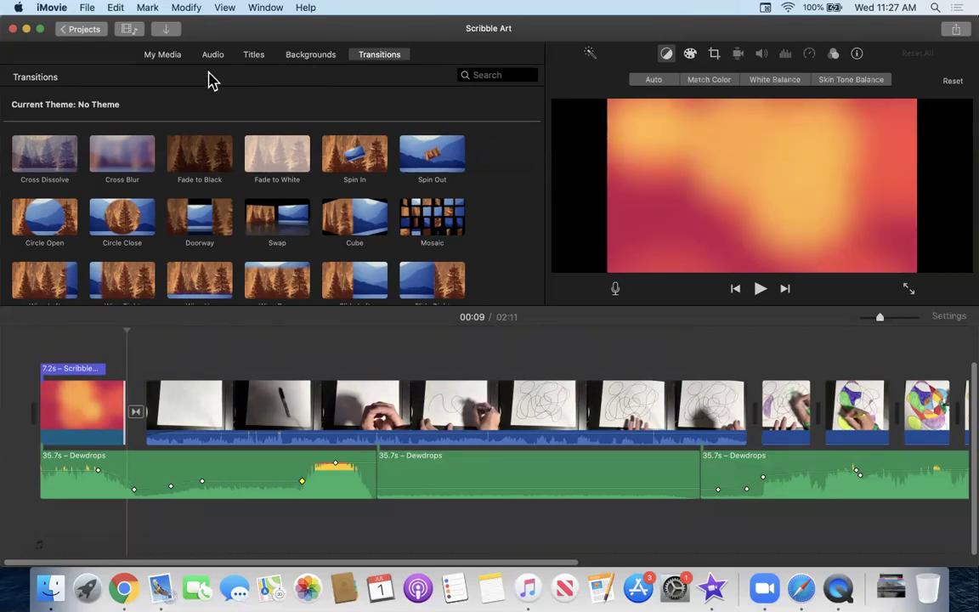
Leave the Scribble Art project and reopen it from the projects overview.
{"action": "left_click", "coordinate": [78, 31]}
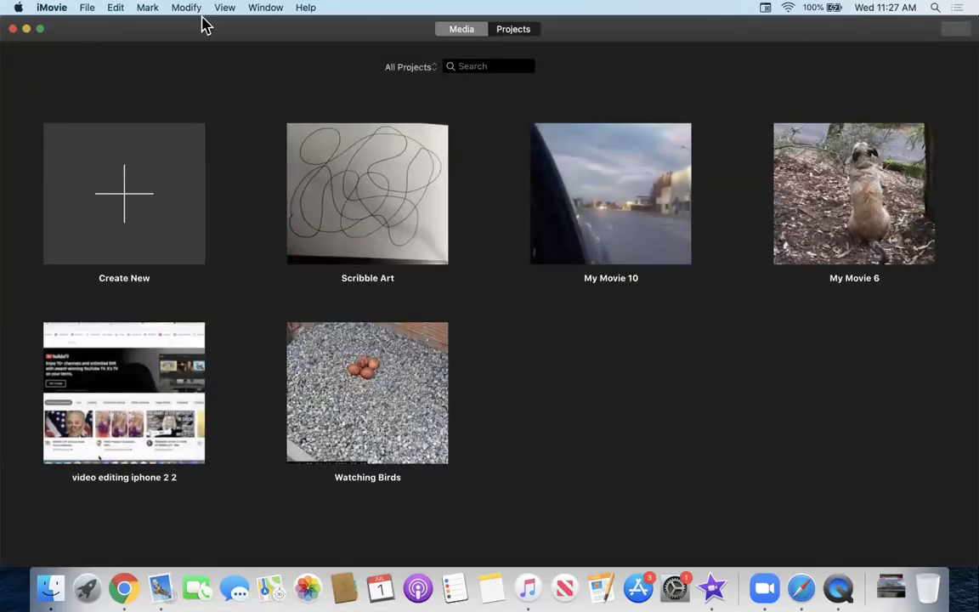
{"action": "left_click", "coordinate": [338, 170]}
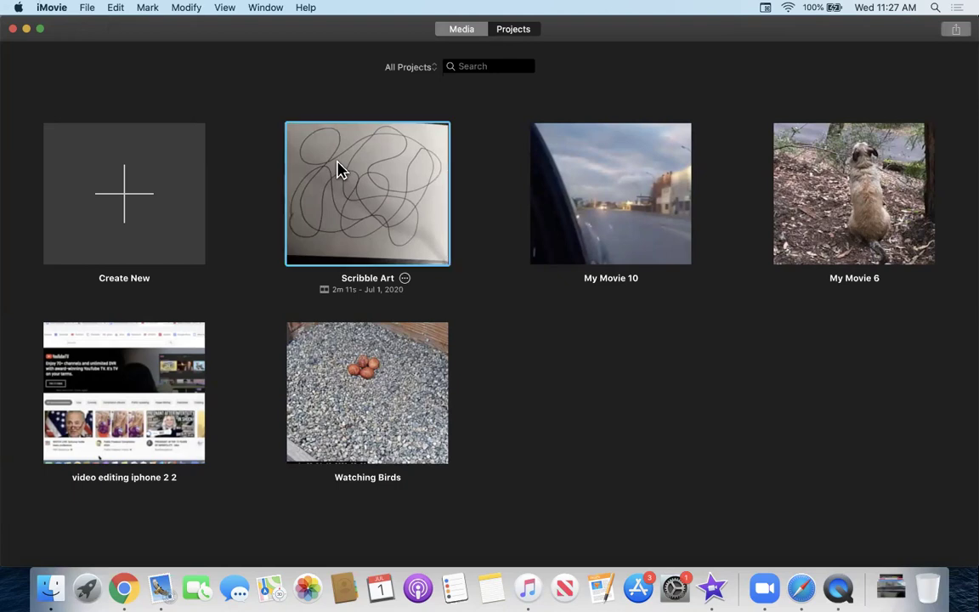
{"action": "double_click", "coordinate": [338, 170]}
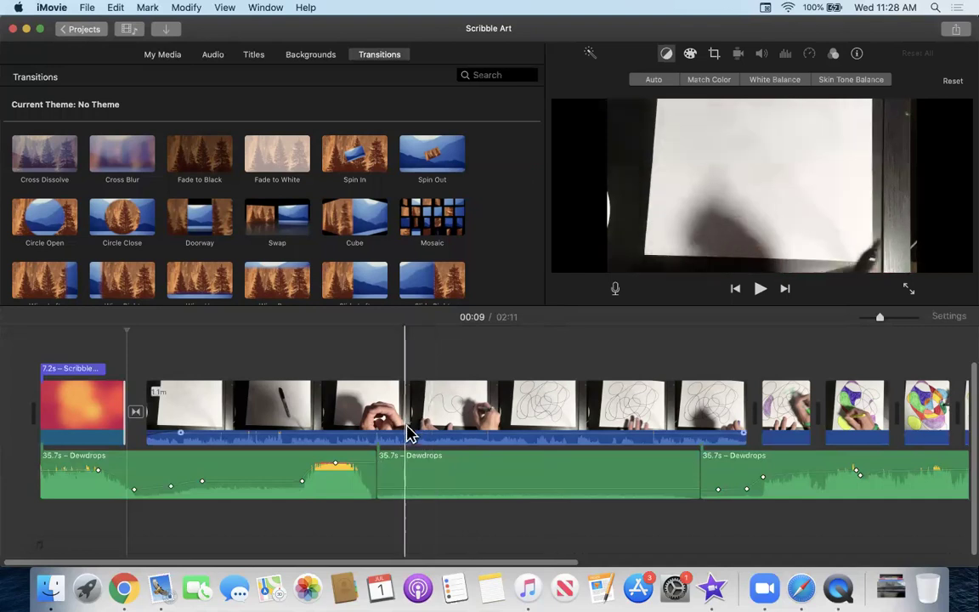
Set the first drawing clip's volume to 10% and try adjusting the volume of the second Dewdrops segment.
{"action": "mouse_move", "coordinate": [408, 421]}
{"action": "left_mouse_down"}
{"action": "mouse_move", "coordinate": [408, 456]}
{"action": "mouse_move", "coordinate": [413, 438]}
{"action": "left_mouse_up"}
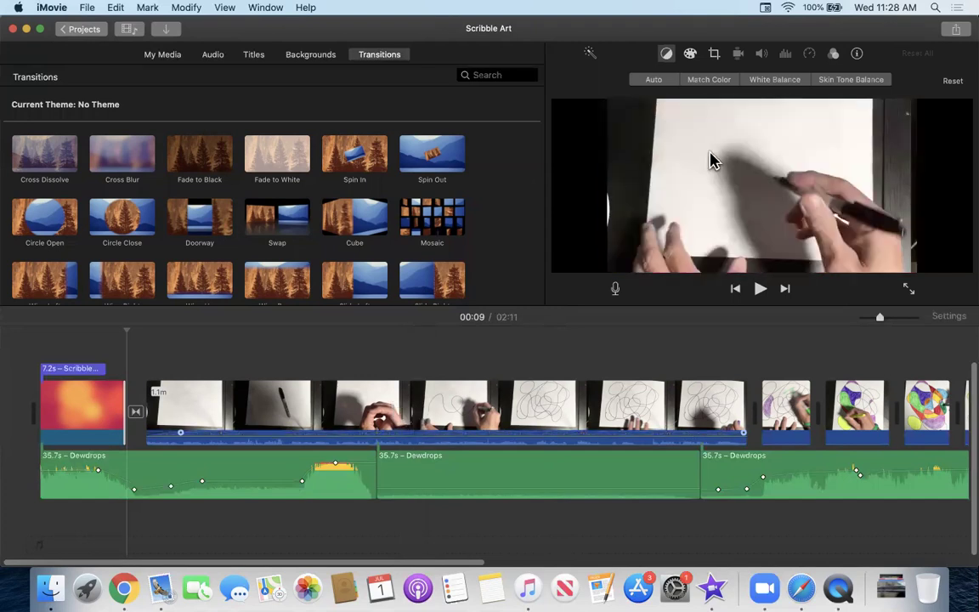
{"action": "left_click", "coordinate": [520, 406]}
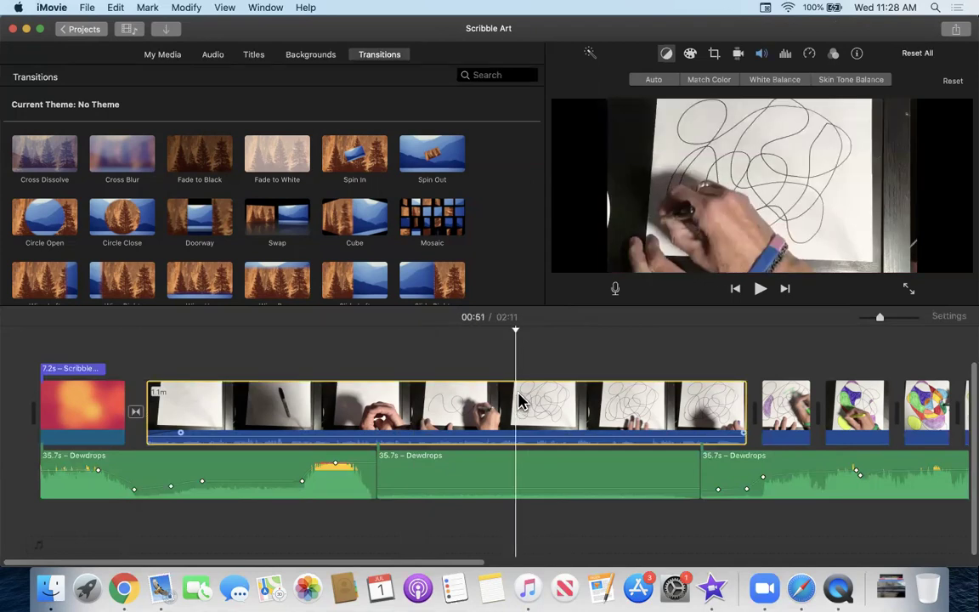
{"action": "left_click", "coordinate": [761, 56]}
{"action": "mouse_move", "coordinate": [663, 83]}
{"action": "left_mouse_down"}
{"action": "mouse_move", "coordinate": [703, 84]}
{"action": "mouse_move", "coordinate": [655, 89]}
{"action": "mouse_move", "coordinate": [693, 87]}
{"action": "mouse_move", "coordinate": [664, 88]}
{"action": "left_mouse_up"}
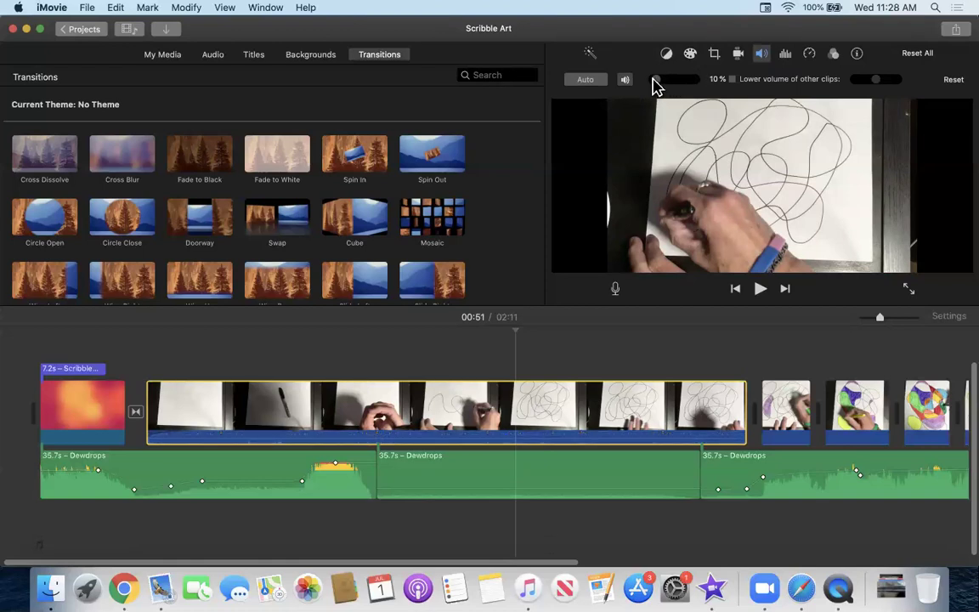
{"action": "left_click", "coordinate": [438, 488]}
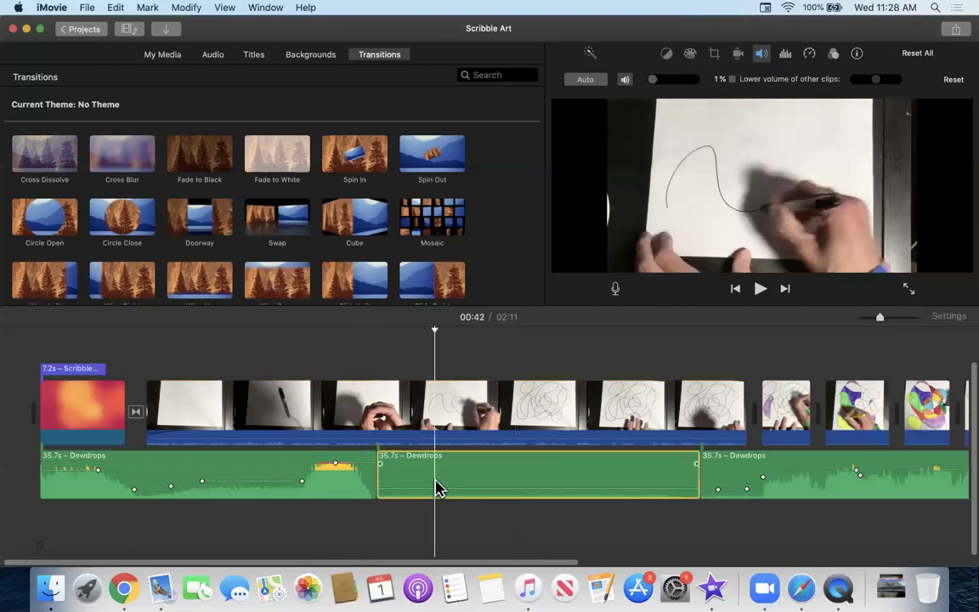
{"action": "mouse_move", "coordinate": [437, 487]}
{"action": "left_mouse_down"}
{"action": "mouse_move", "coordinate": [455, 456]}
{"action": "mouse_move", "coordinate": [455, 497]}
{"action": "left_mouse_up"}
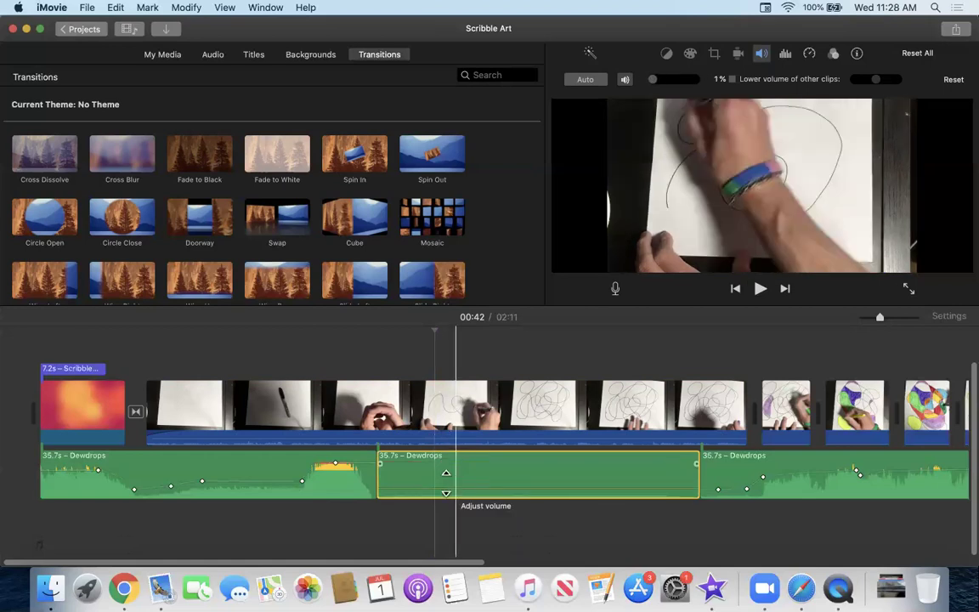
Reopen the title cut in the Precision Editor, add two volume keyframes to the drawing clip's audio, and try different levels for the second.
{"action": "left_click", "coordinate": [126, 437]}
{"action": "double_click", "coordinate": [124, 437]}
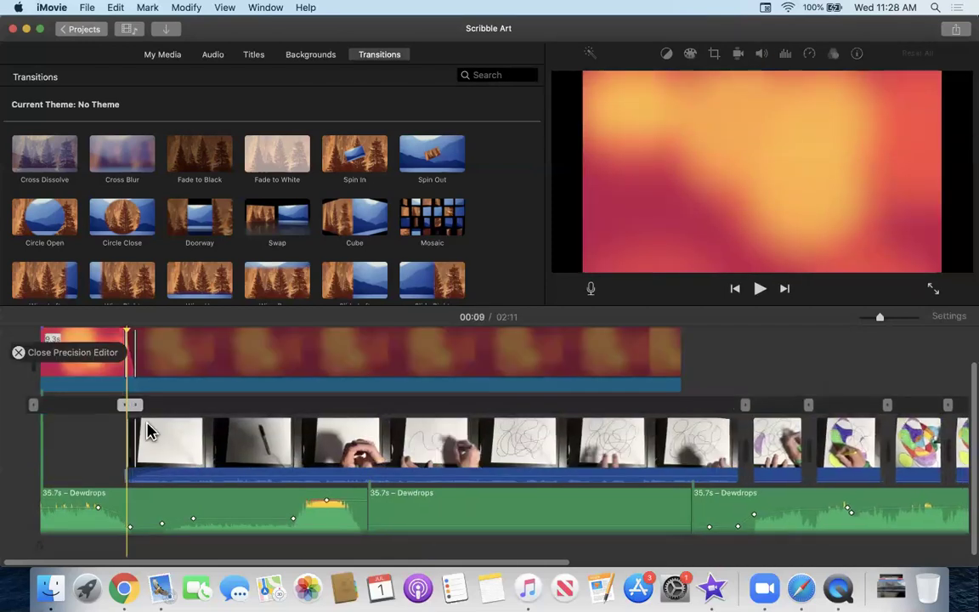
{"action": "left_click", "coordinate": [298, 483]}
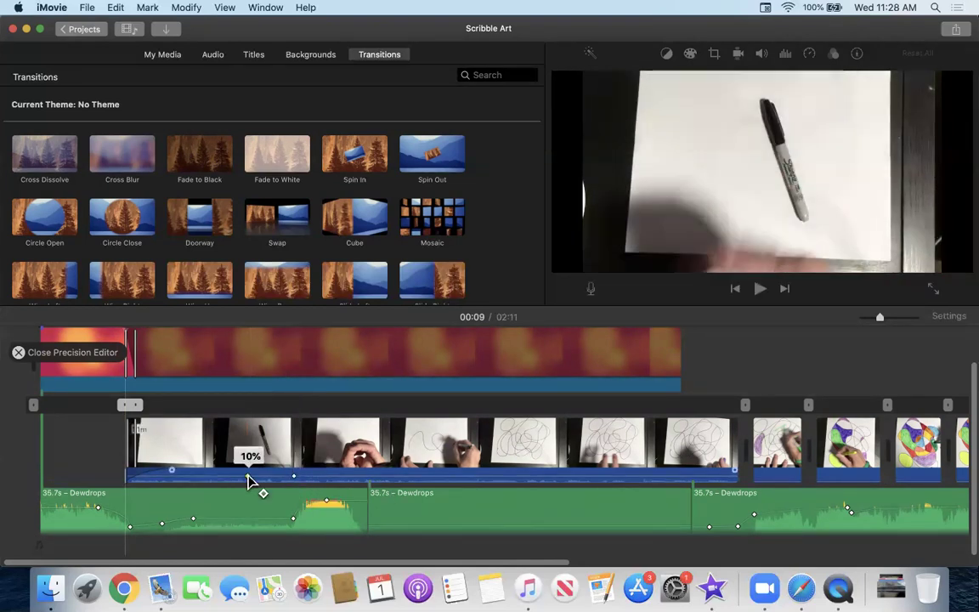
{"action": "left_click", "coordinate": [247, 476], "text": "alt"}
{"action": "left_click_drag", "start_coordinate": [295, 476], "coordinate": [293, 469]}
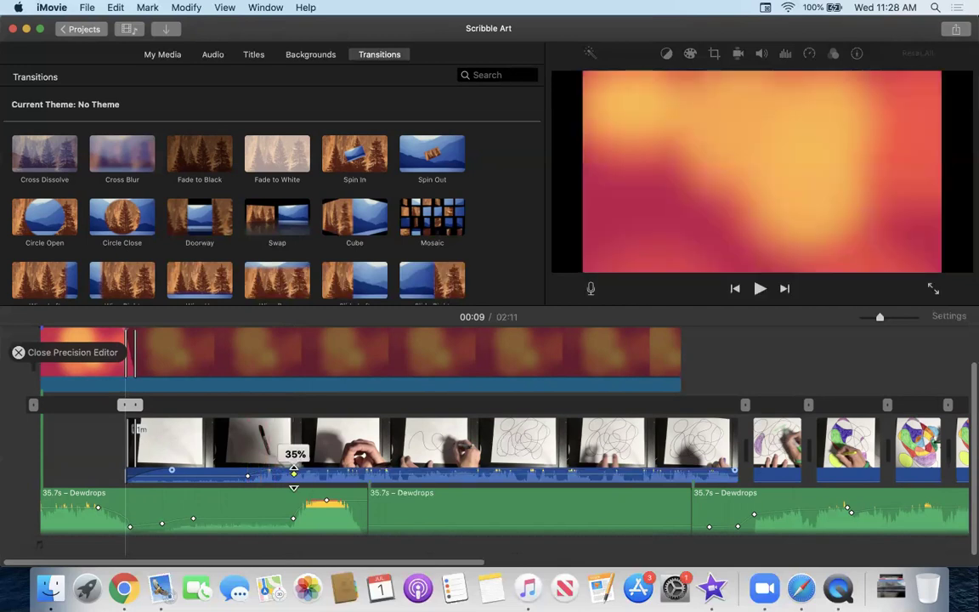
{"action": "left_click_drag", "start_coordinate": [293, 473], "coordinate": [293, 468]}
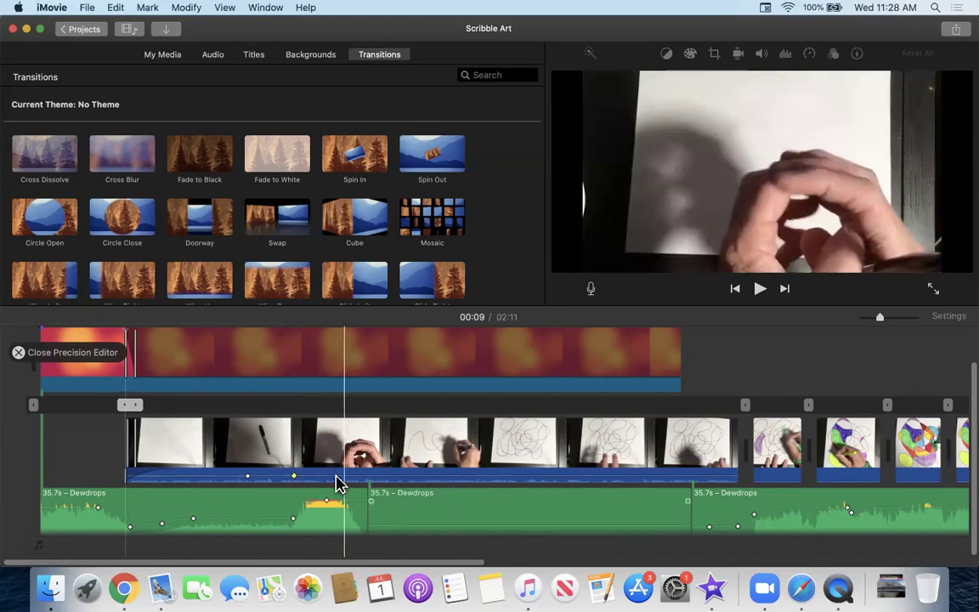
Undo the keyframe changes on the drawing clip's audio and close the Precision Editor.
{"action": "key", "text": "super+z"}
{"action": "key", "text": "super+z"}
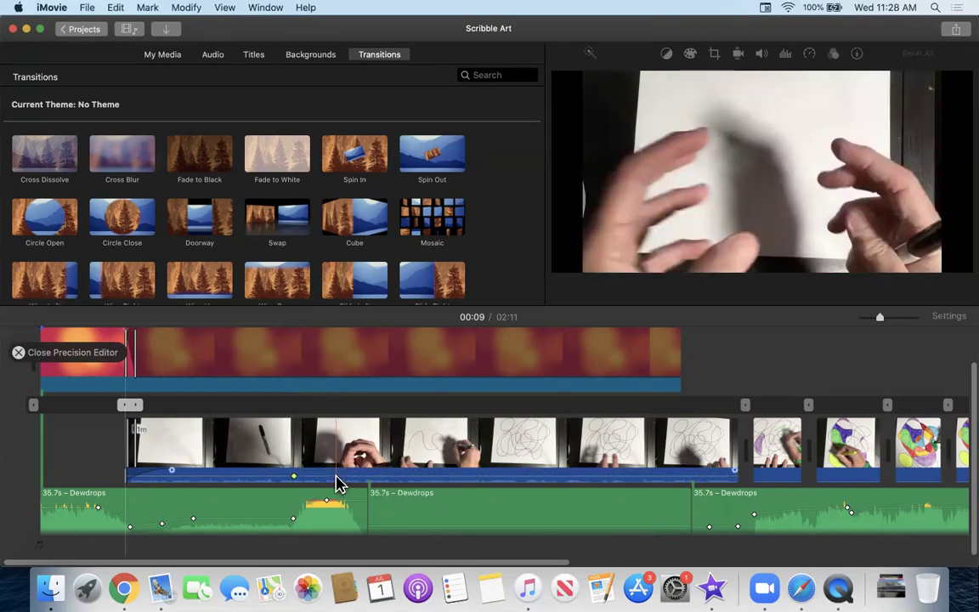
{"action": "mouse_move", "coordinate": [350, 473]}
{"action": "left_mouse_down"}
{"action": "mouse_move", "coordinate": [354, 450]}
{"action": "mouse_move", "coordinate": [354, 464]}
{"action": "left_mouse_up"}
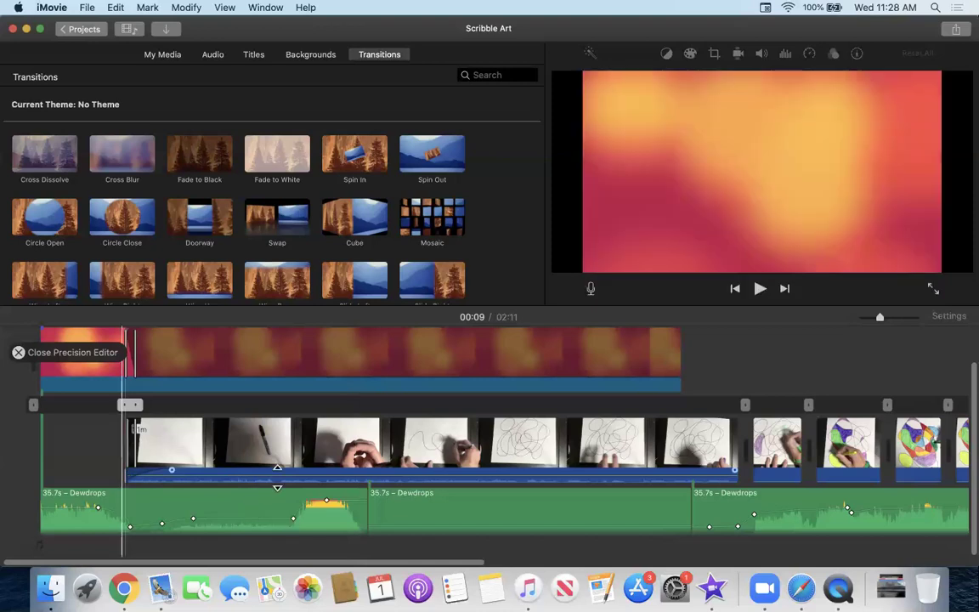
{"action": "left_click", "coordinate": [286, 475]}
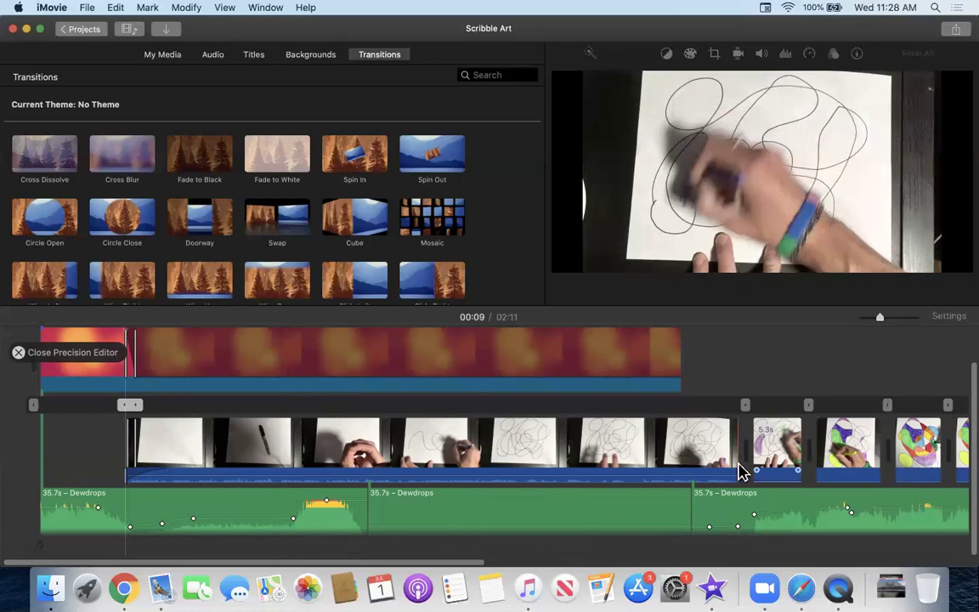
{"action": "left_click", "coordinate": [18, 352]}
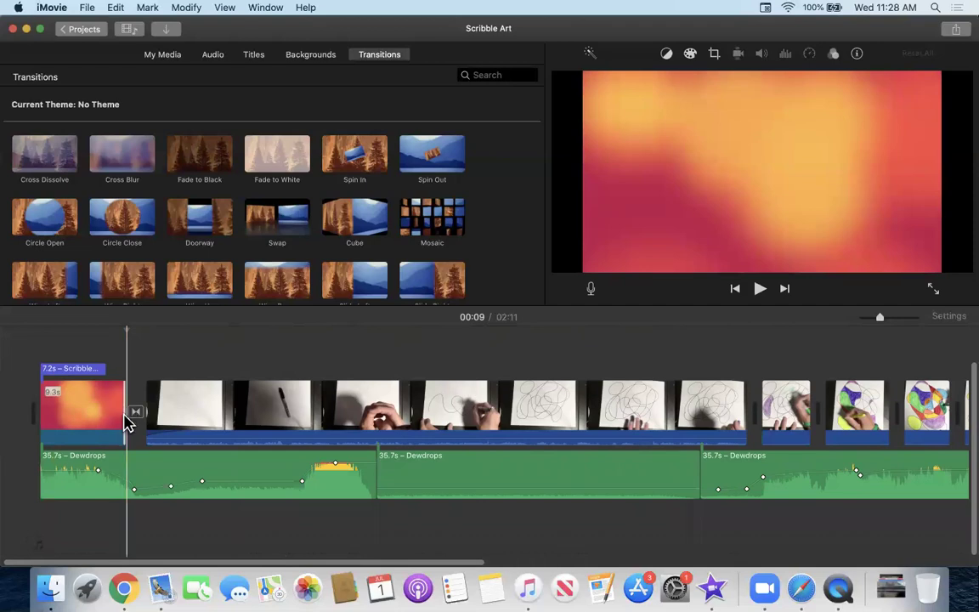
Reopen the title cut in the Precision Editor, try shifting the start of the drawing clip, and undo the shift.
{"action": "double_click", "coordinate": [128, 415]}
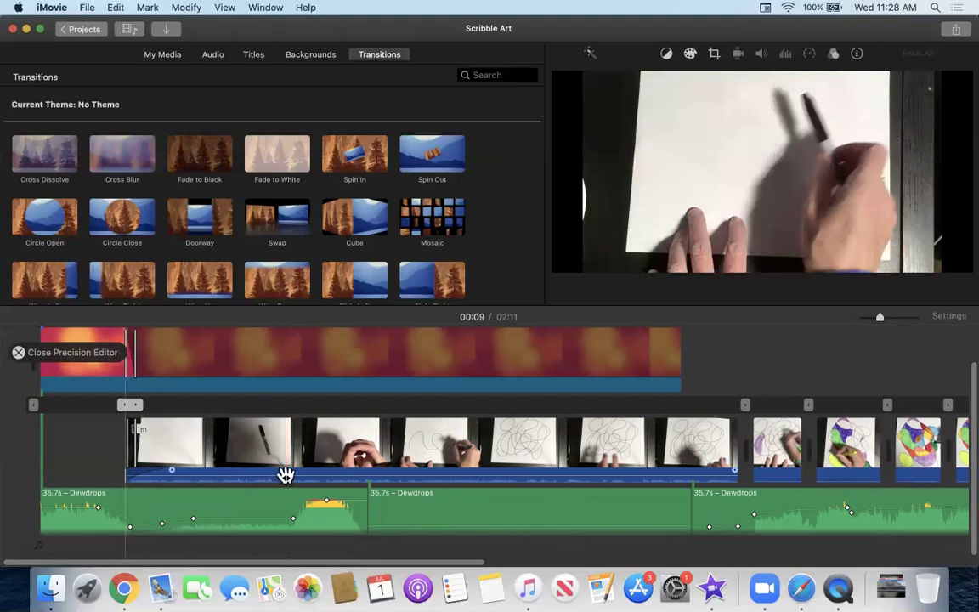
{"action": "left_click_drag", "start_coordinate": [284, 471], "coordinate": [334, 474]}
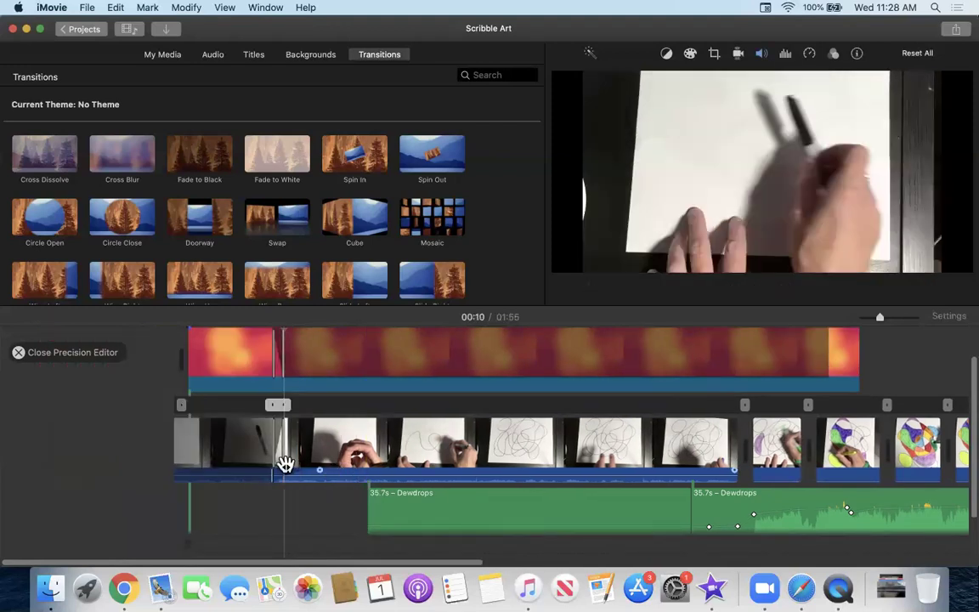
{"action": "key", "text": "super+z"}
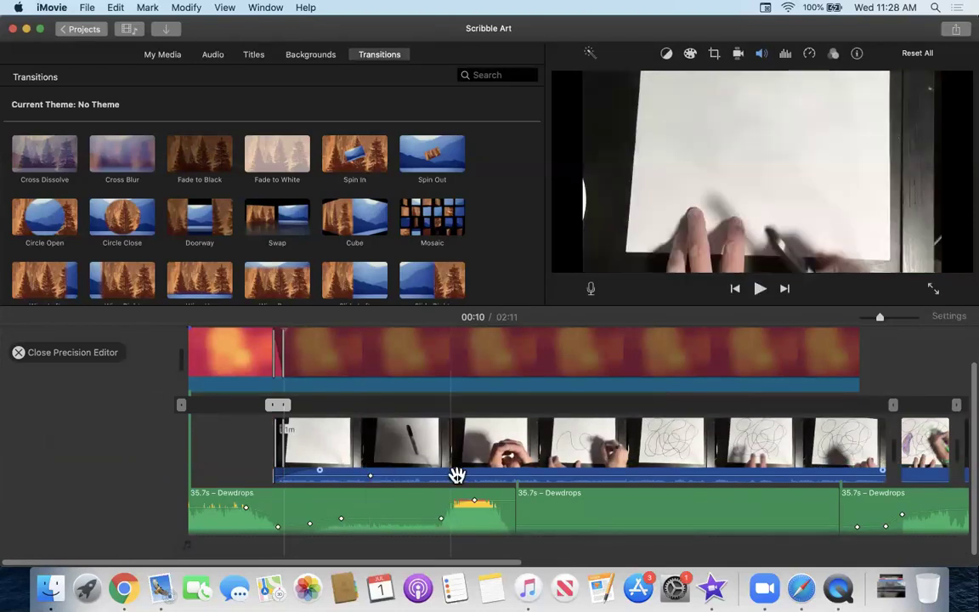
Trim the start of the drawing clip slightly at the cut and lower the volume keyframe on its audio.
{"action": "left_click_drag", "start_coordinate": [457, 477], "coordinate": [474, 452]}
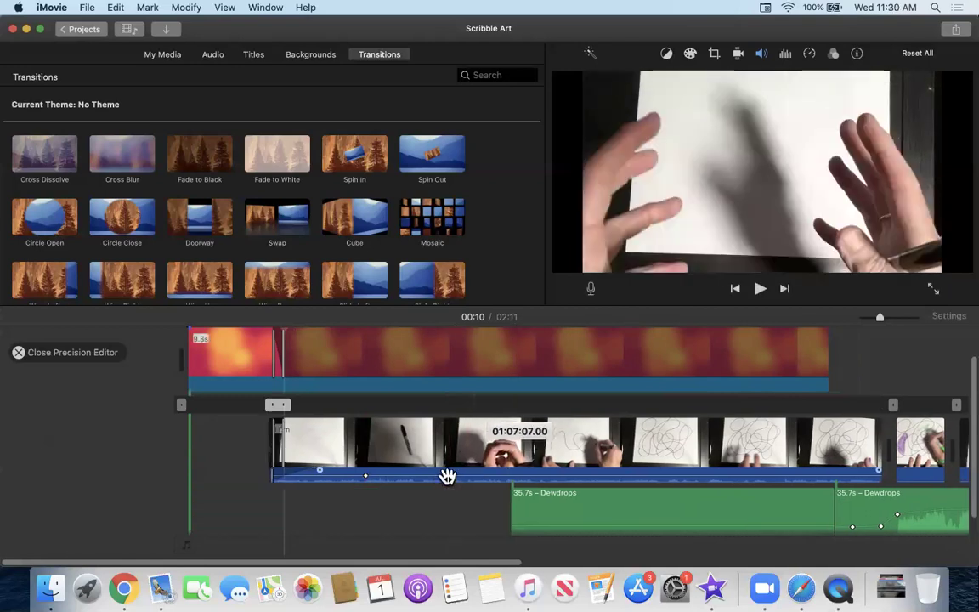
{"action": "left_click_drag", "start_coordinate": [446, 472], "coordinate": [437, 472]}
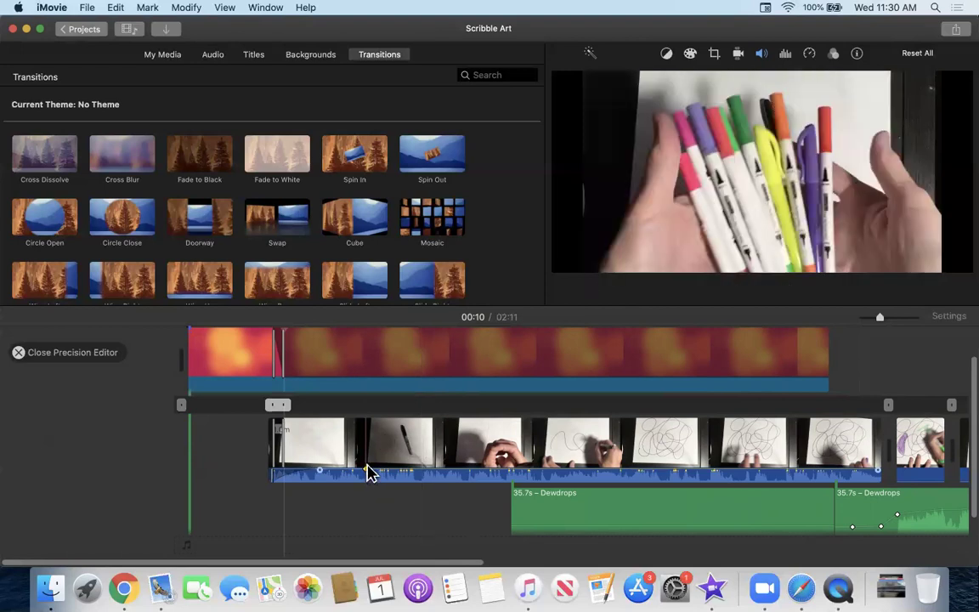
{"action": "left_click_drag", "start_coordinate": [371, 470], "coordinate": [371, 474]}
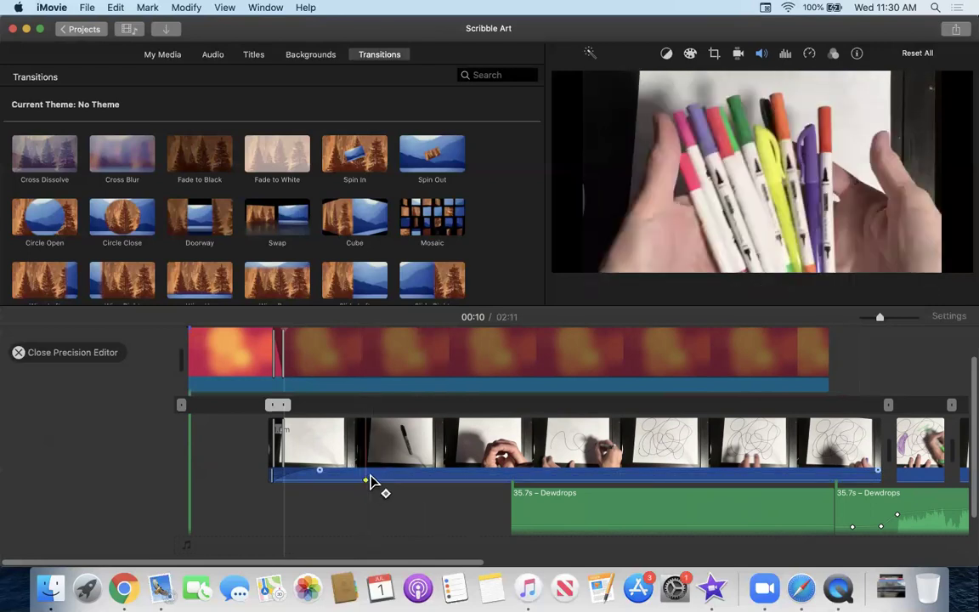
Try raising the drawing clip's volume keyframe and trimming its start in the Precision Editor, and try another keyframe in the timeline.
{"action": "left_click", "coordinate": [365, 473], "text": "alt"}
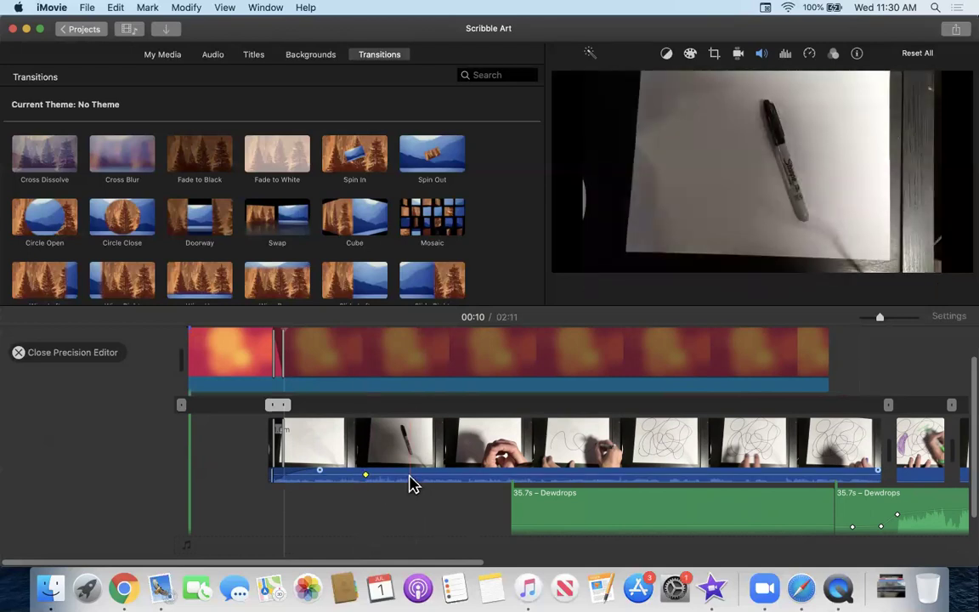
{"action": "left_click", "coordinate": [411, 473]}
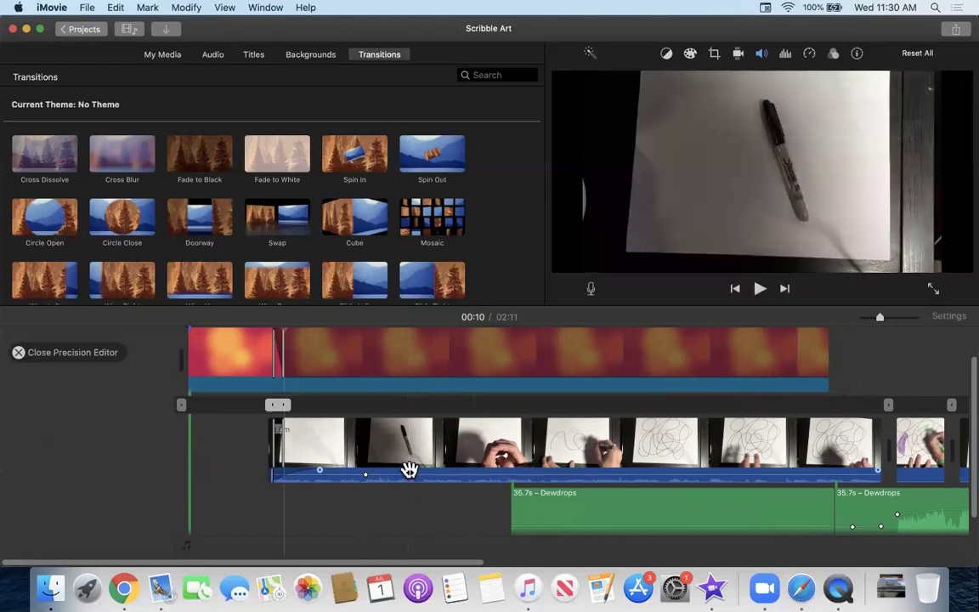
{"action": "left_click", "coordinate": [409, 468]}
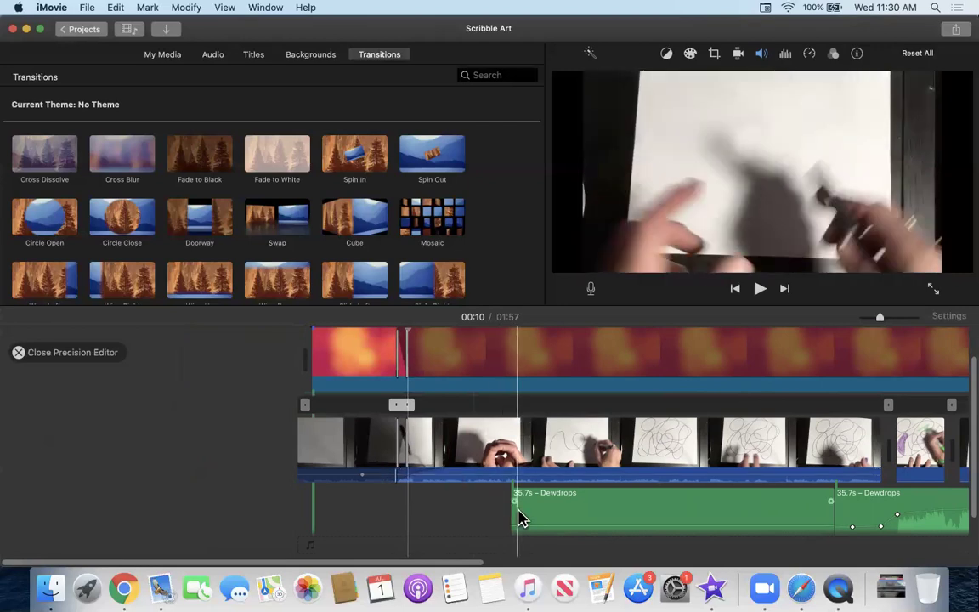
{"action": "key", "text": "Return"}
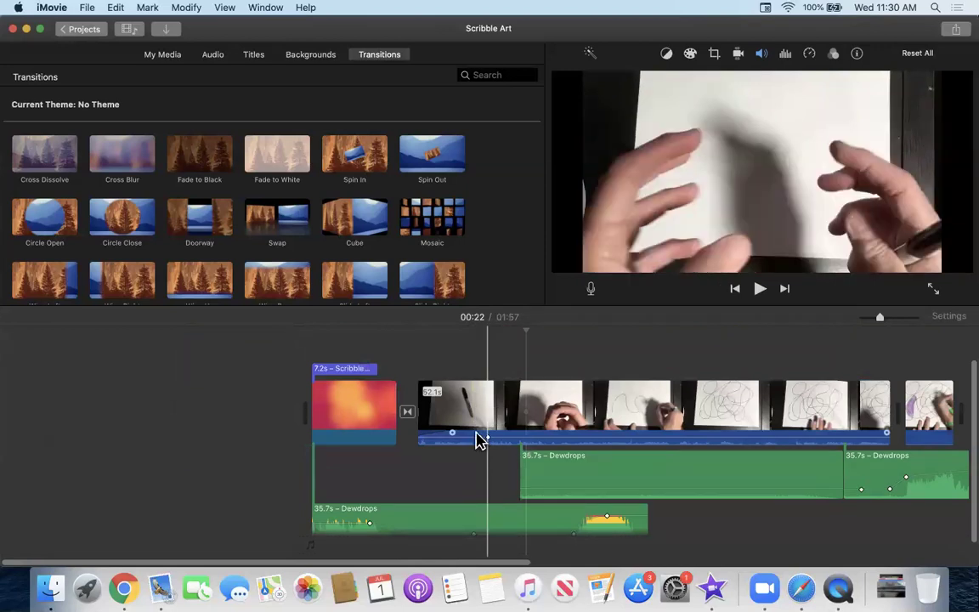
{"action": "left_click", "coordinate": [468, 439], "text": "alt"}
{"action": "left_click_drag", "start_coordinate": [497, 438], "coordinate": [512, 417]}
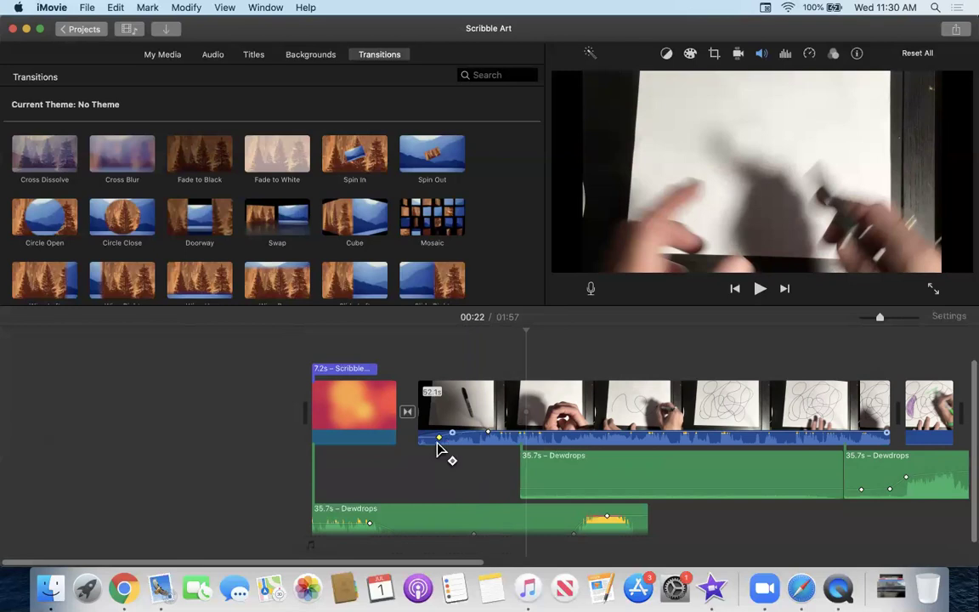
Leave and reopen the Scribble Art project, and undo the recent trim and audio keyframe changes.
{"action": "left_click", "coordinate": [82, 30]}
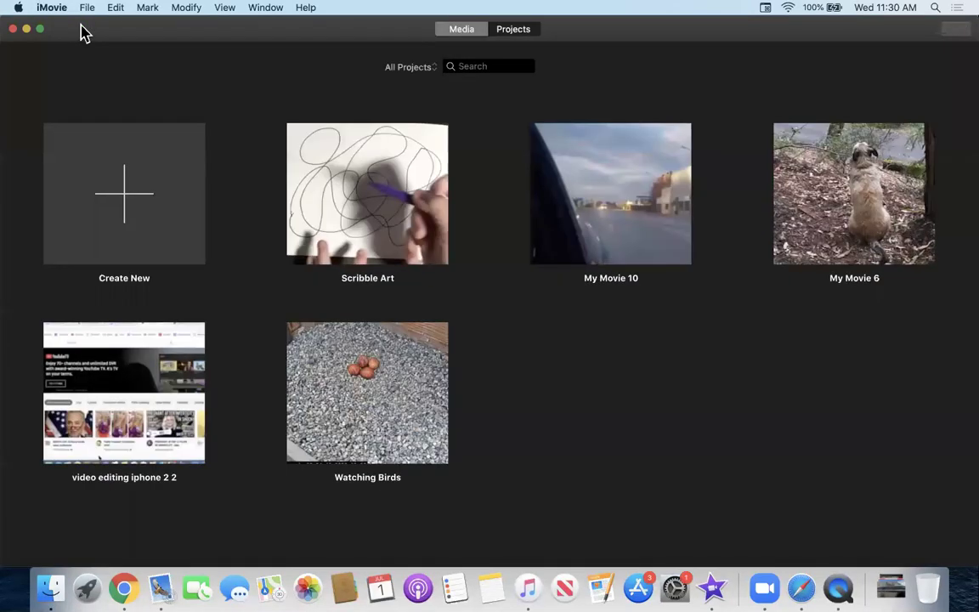
{"action": "left_click", "coordinate": [304, 162]}
{"action": "double_click", "coordinate": [304, 162]}
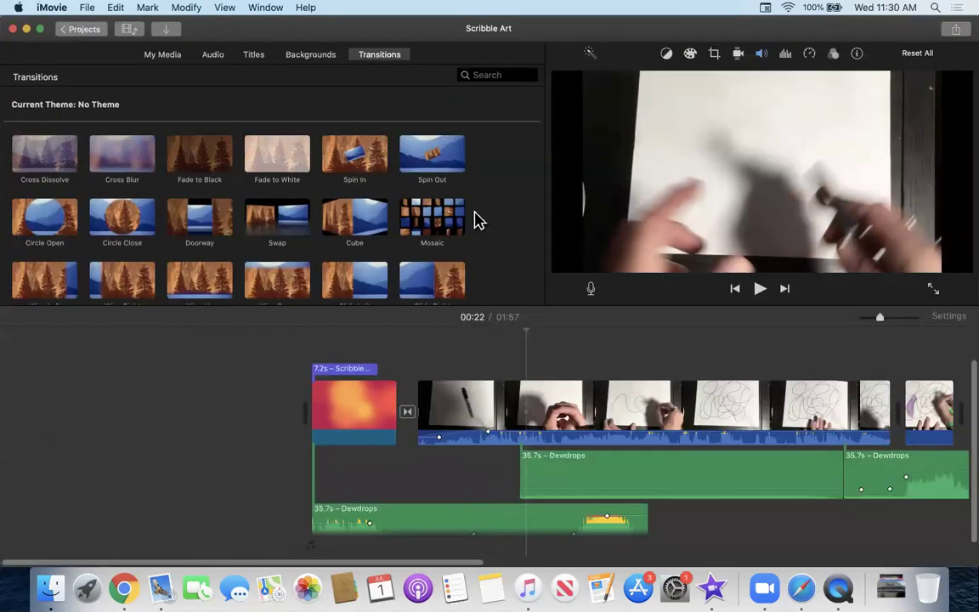
{"action": "key", "text": "super+z"}
{"action": "key", "text": "super+z"}
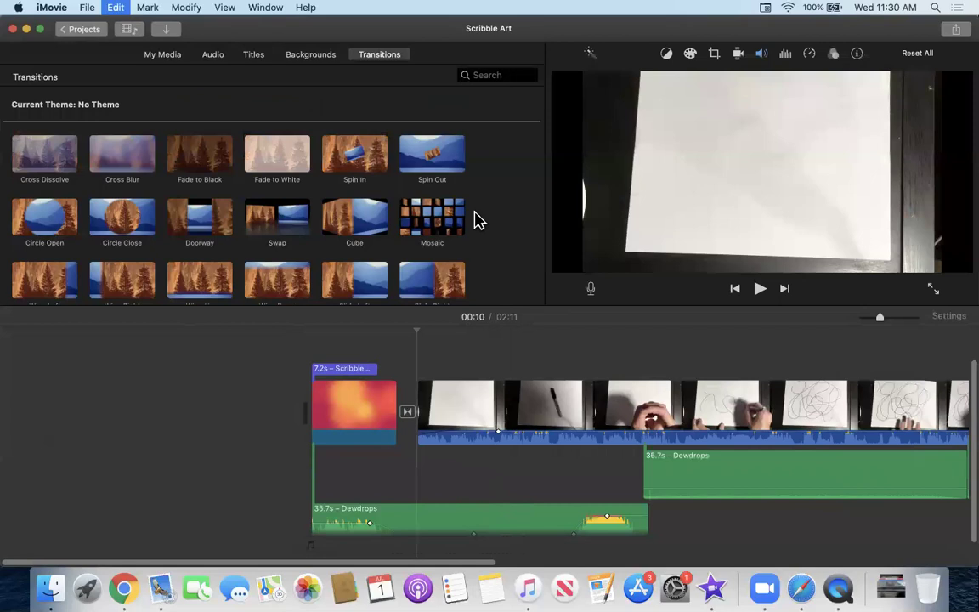
{"action": "key", "text": "super+z"}
{"action": "key", "text": "super+z"}
{"action": "key", "text": "super+z"}
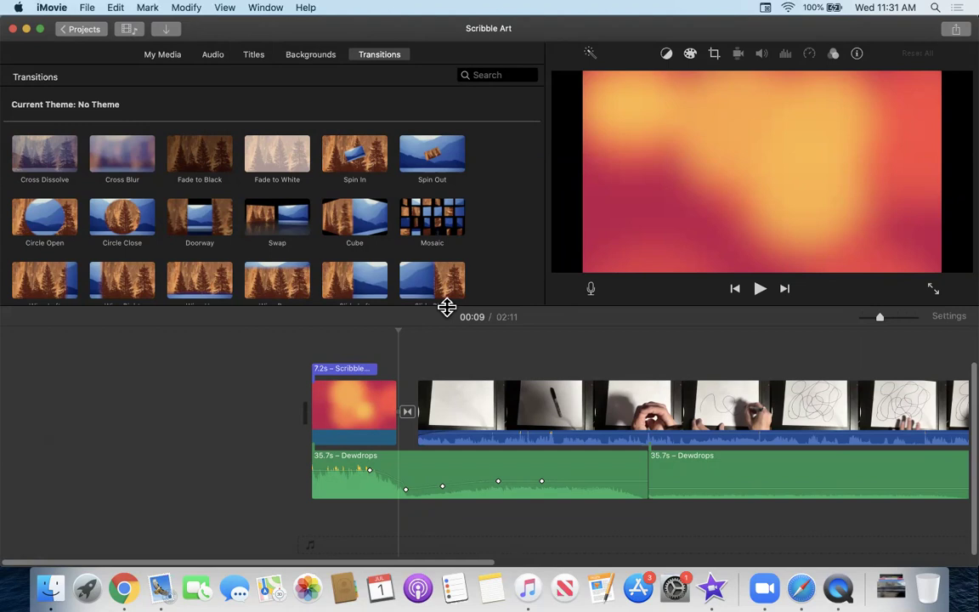
Play the project from the beginning and lower the volume between the last two keyframes of the first Dewdrops clip.
{"action": "left_click", "coordinate": [310, 403]}
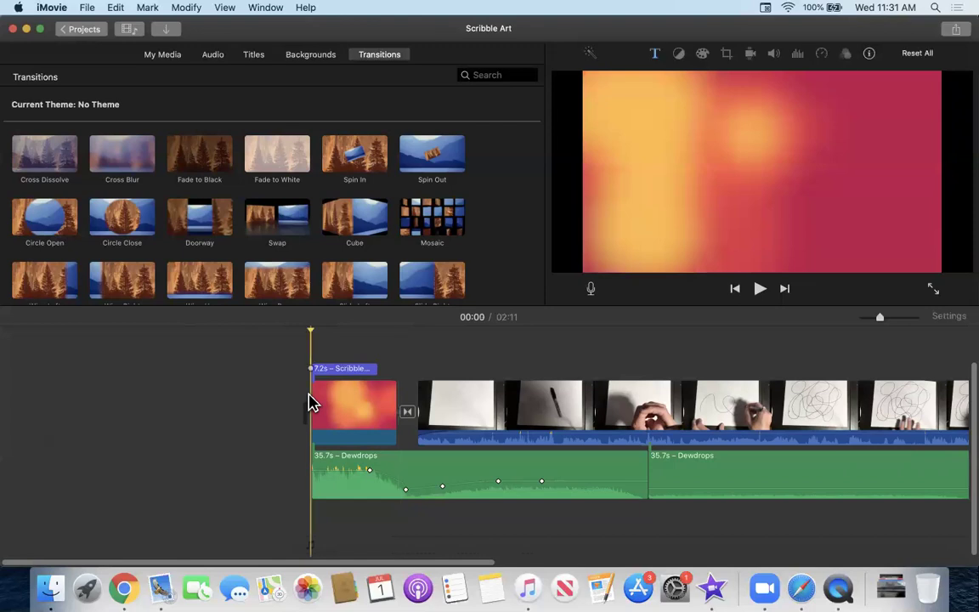
{"action": "key", "text": "space"}
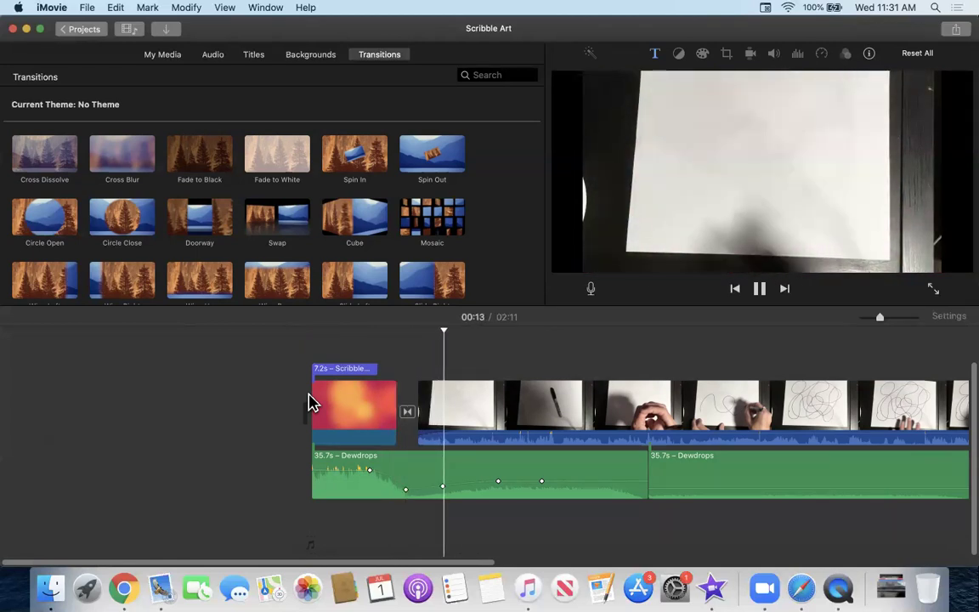
{"action": "key", "text": "XF86AudioRaiseVolume"}
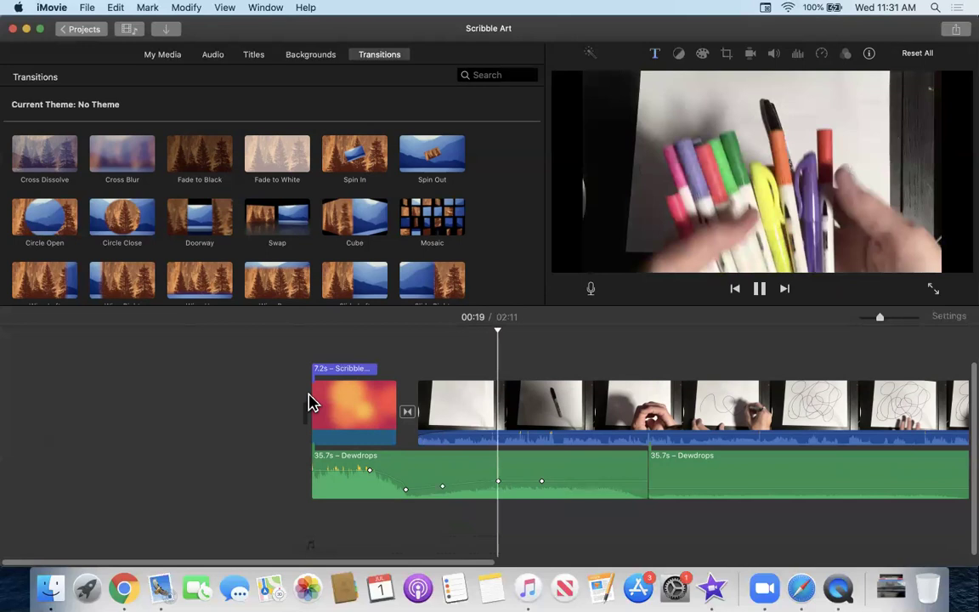
{"action": "left_click_drag", "start_coordinate": [514, 481], "coordinate": [515, 489]}
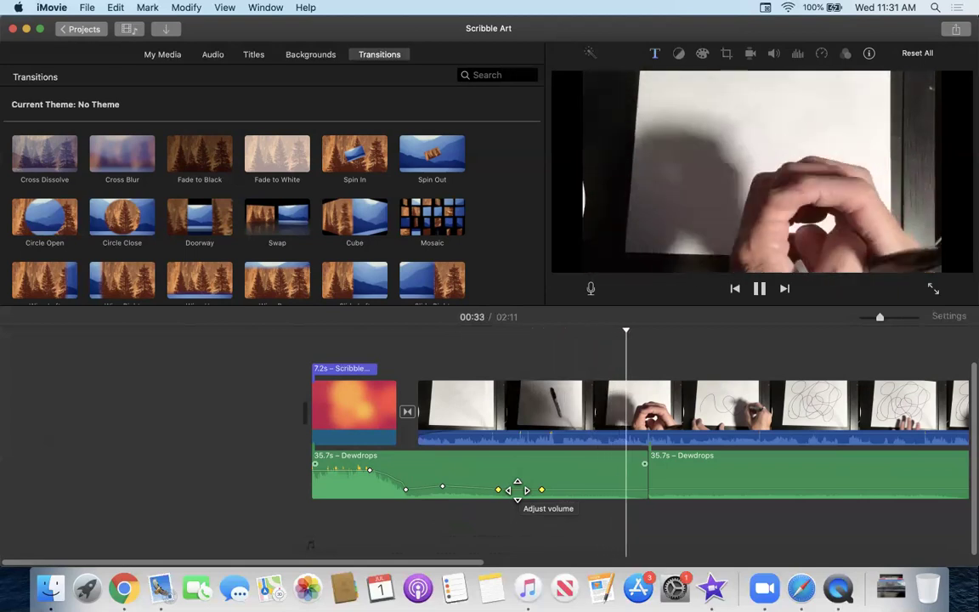
Slightly raise the volume after the last keyframe of the first Dewdrops clip and play back that section.
{"action": "left_click", "coordinate": [689, 500]}
{"action": "scroll", "coordinate": [800, 499], "scroll_direction": "right", "scroll_amount": 3}
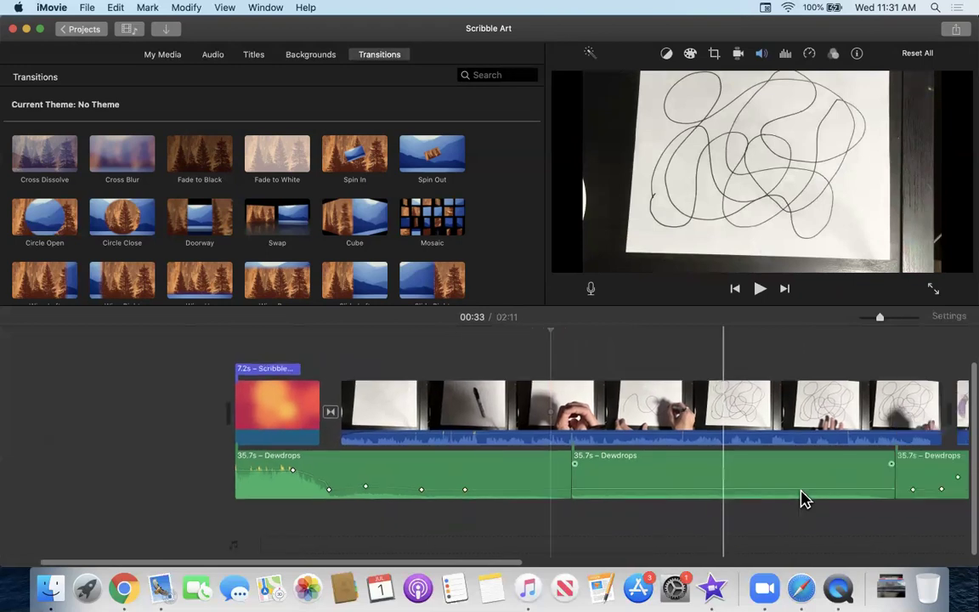
{"action": "scroll", "coordinate": [803, 499], "scroll_direction": "right", "scroll_amount": 2}
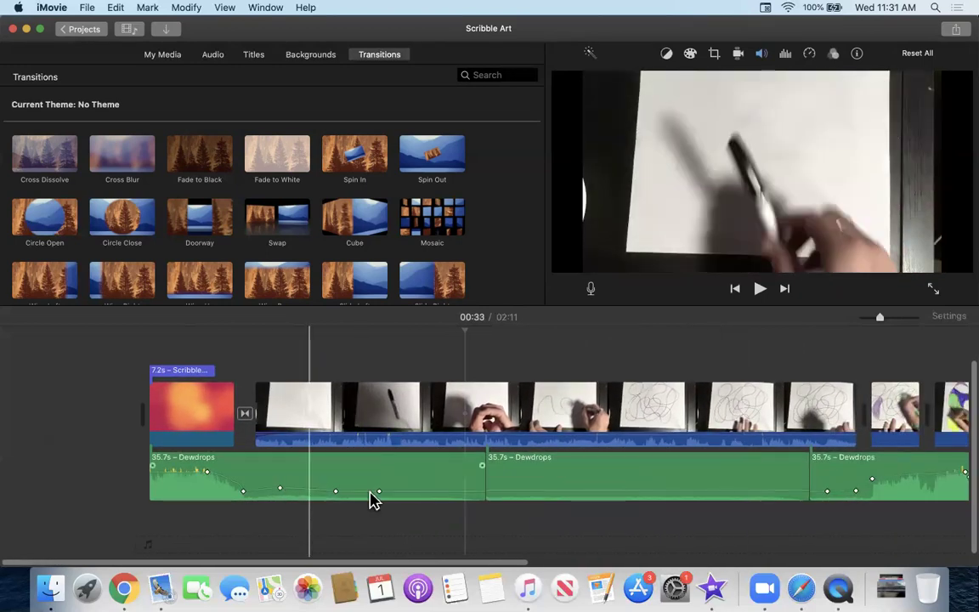
{"action": "left_click_drag", "start_coordinate": [435, 491], "coordinate": [436, 486]}
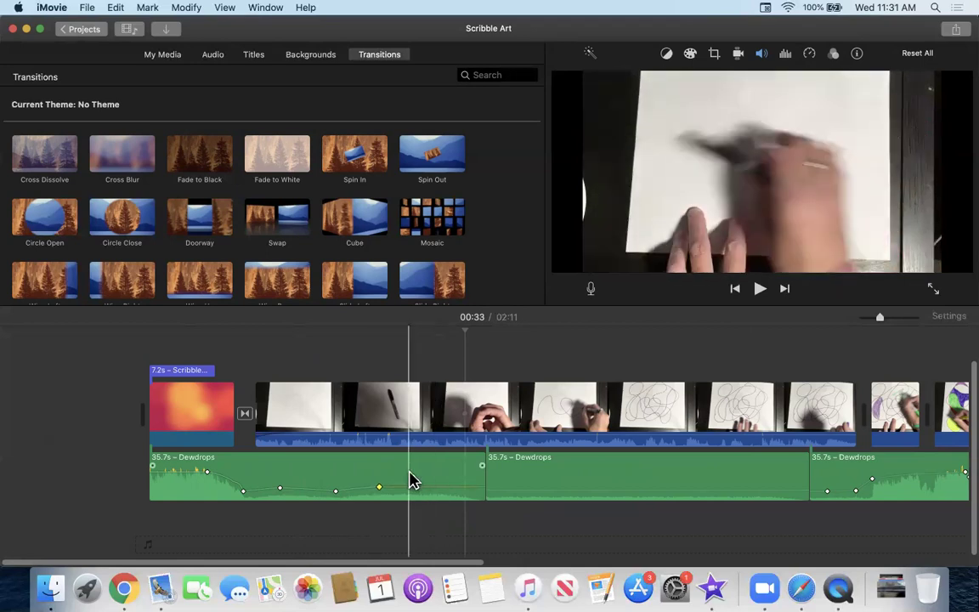
{"action": "key", "text": "space"}
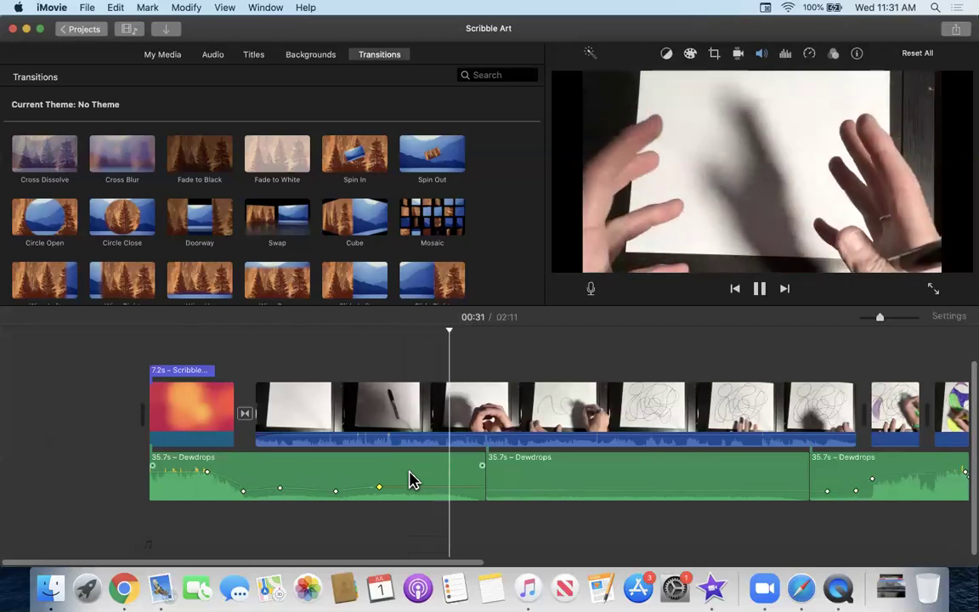
{"action": "key", "text": "space"}
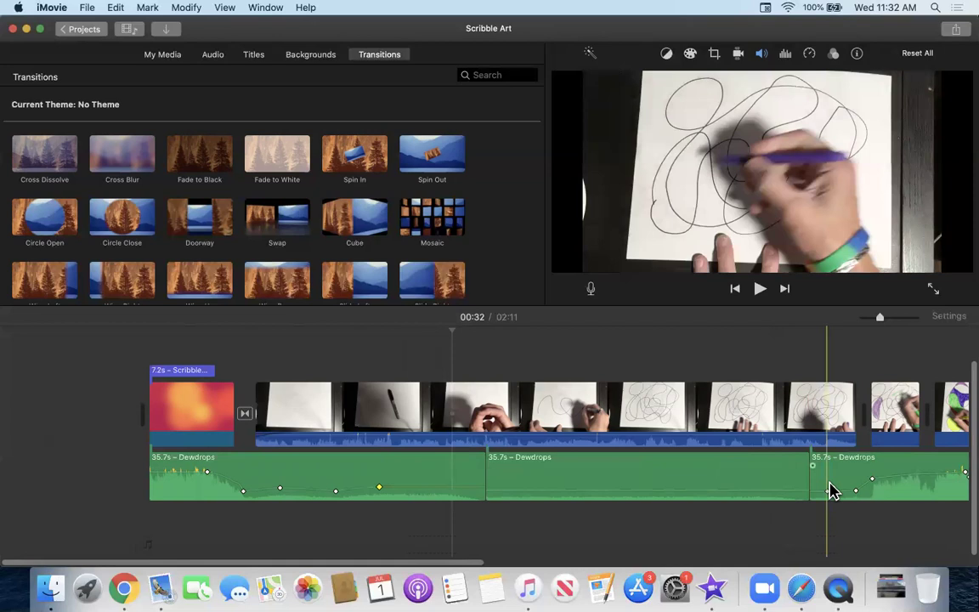
Select the second colouring clip and examine its speed and volume settings.
{"action": "scroll", "coordinate": [831, 490], "scroll_direction": "right", "scroll_amount": 10}
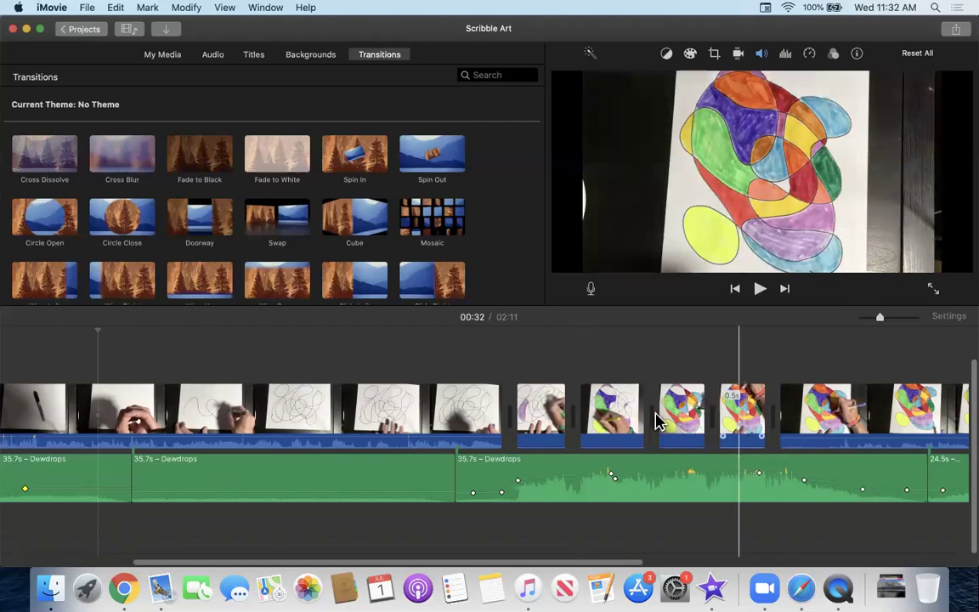
{"action": "left_click", "coordinate": [616, 423]}
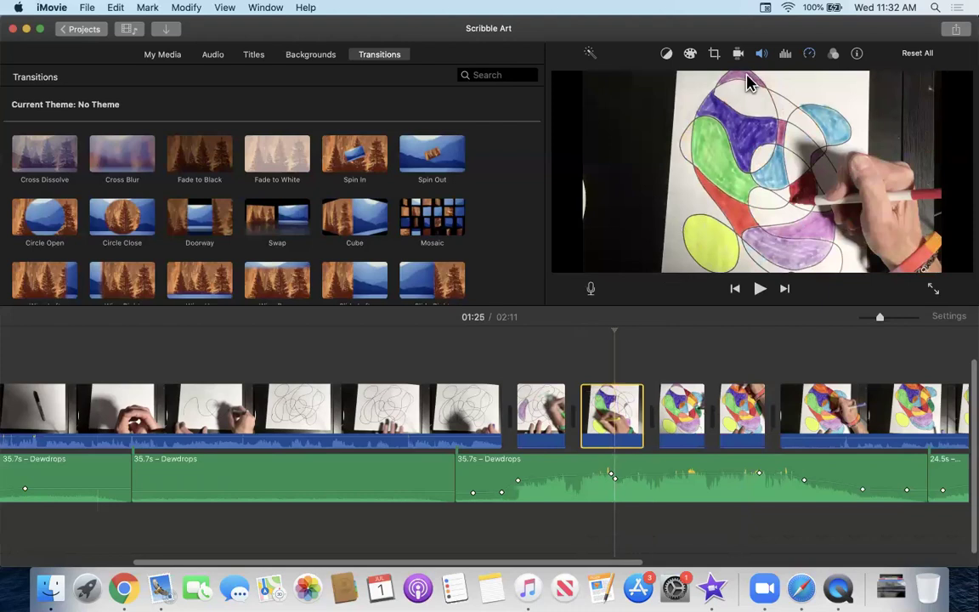
{"action": "left_click", "coordinate": [809, 56]}
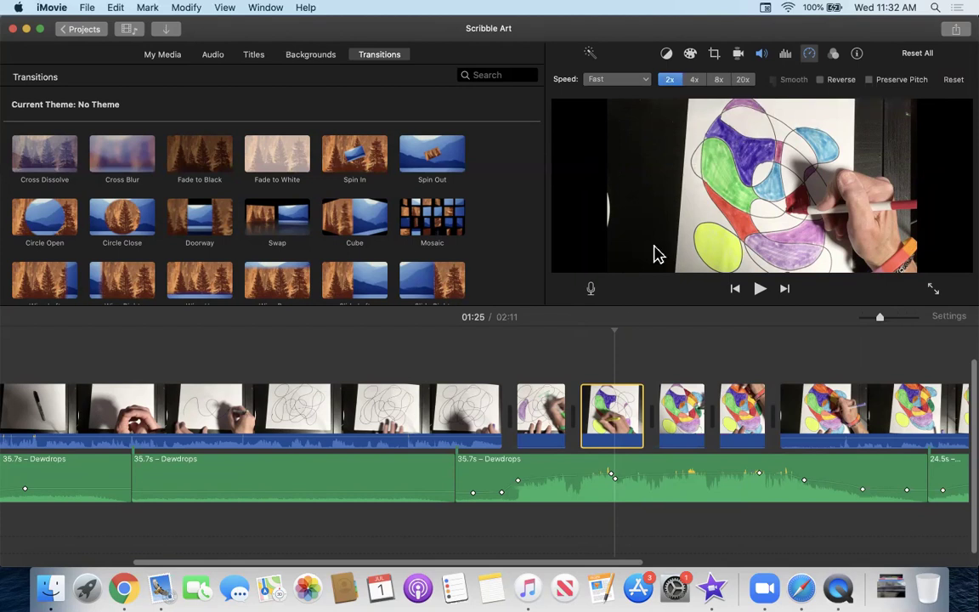
{"action": "left_click", "coordinate": [759, 56]}
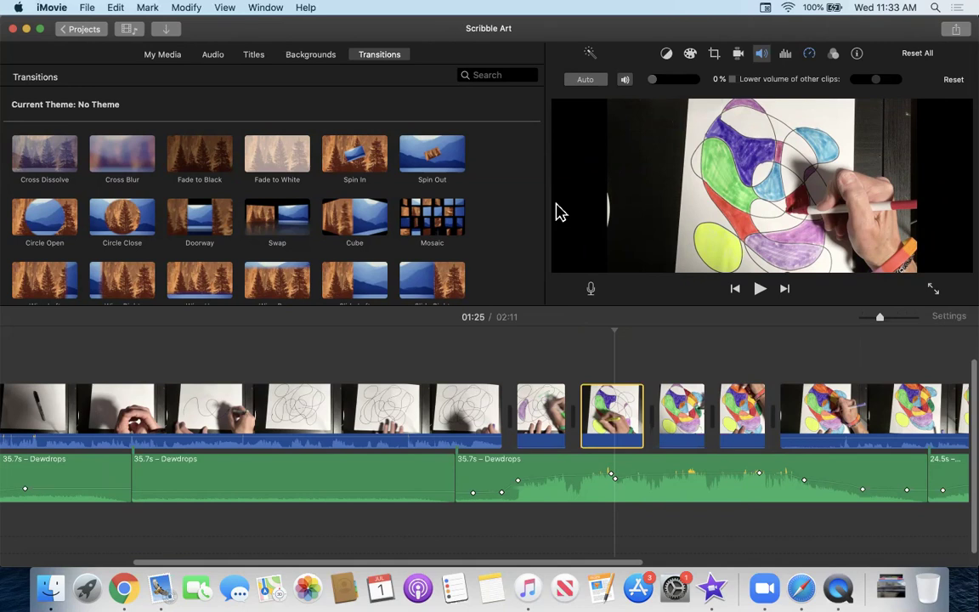
Play the project from just before the second colouring clip through to the closing music.
{"action": "left_click", "coordinate": [578, 375]}
{"action": "key", "text": "space"}
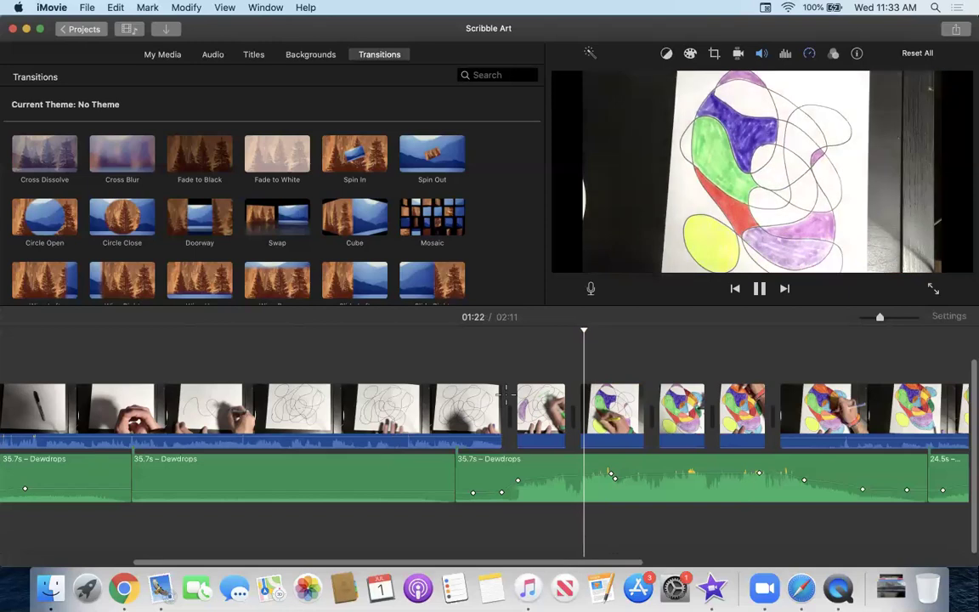
{"action": "left_click", "coordinate": [518, 341]}
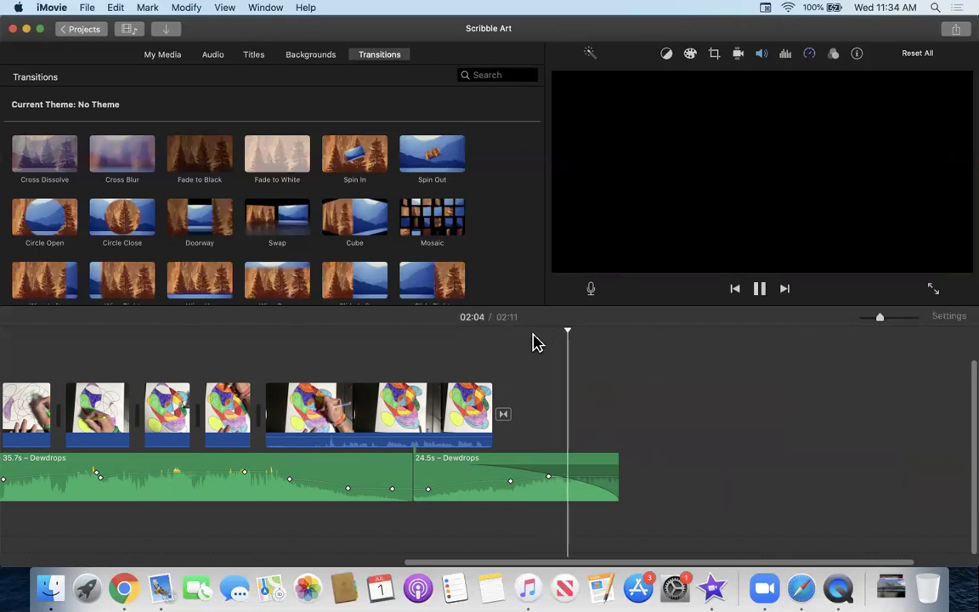
{"action": "key", "text": "space"}
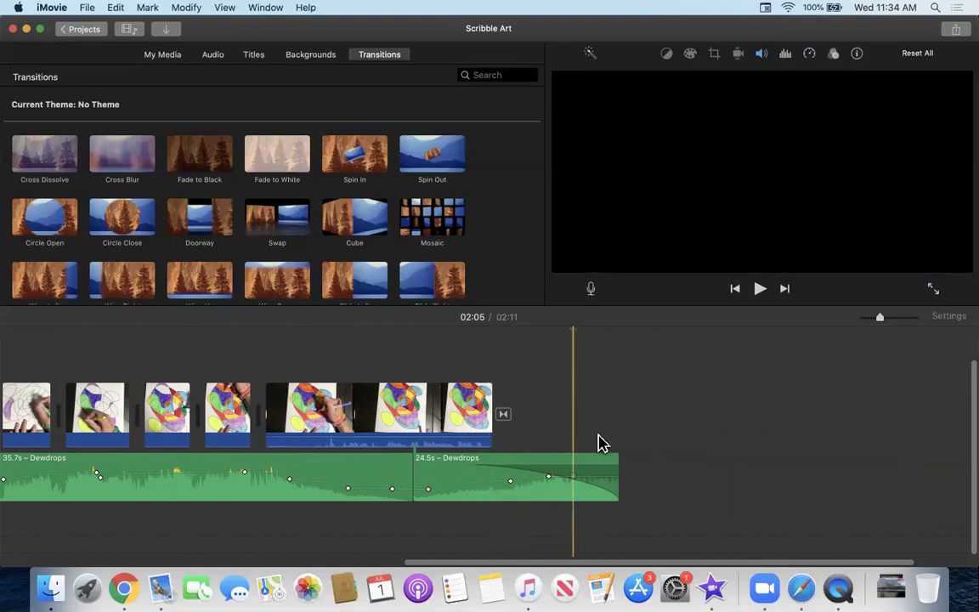
Delete the 24.5 s Dewdrops clip at the end of the timeline.
{"action": "left_click", "coordinate": [550, 477], "text": "alt"}
{"action": "left_click", "coordinate": [528, 464]}
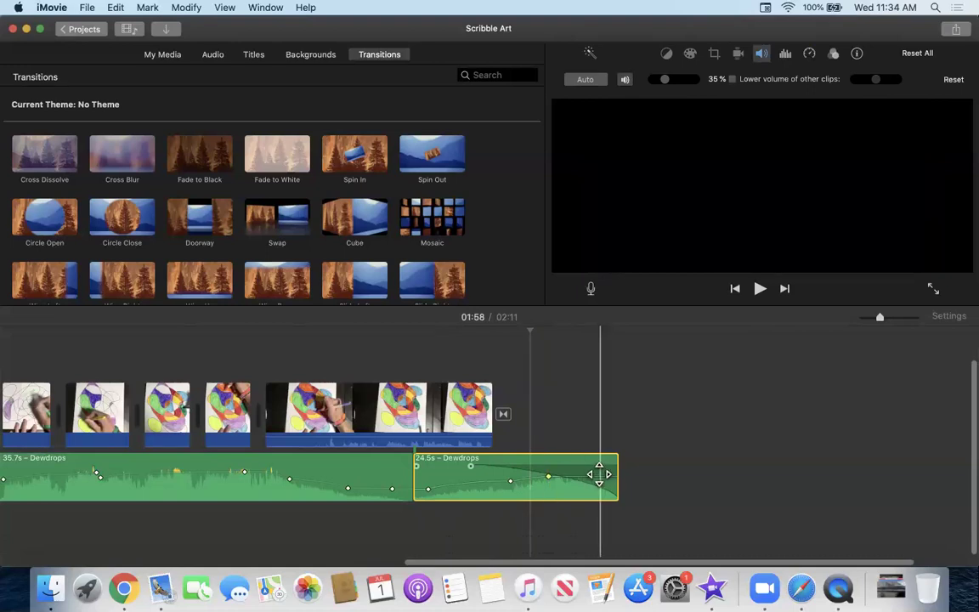
{"action": "key", "text": "Delete"}
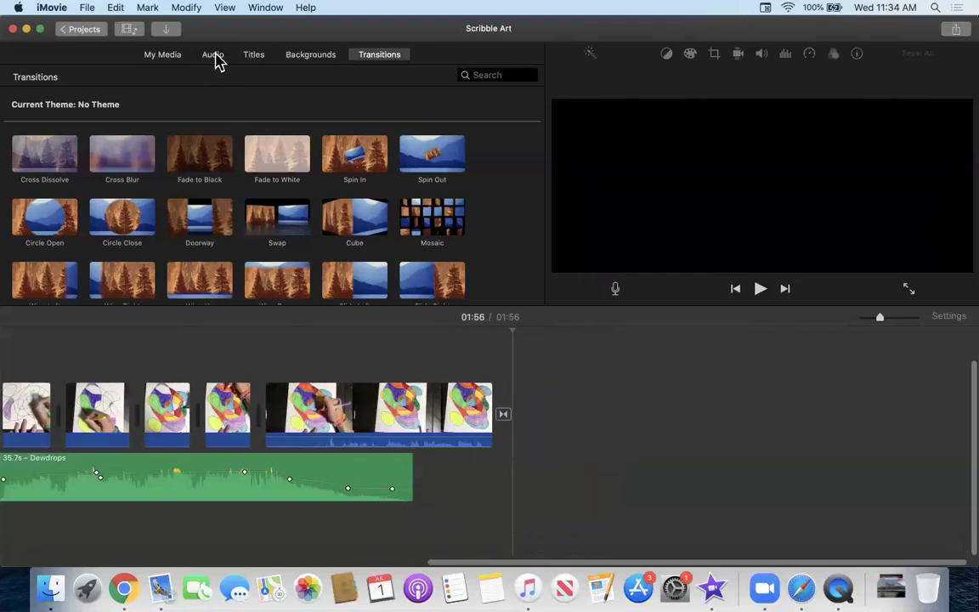
Open the audio library and show the Jingles category of Sound Effects.
{"action": "left_click", "coordinate": [214, 56]}
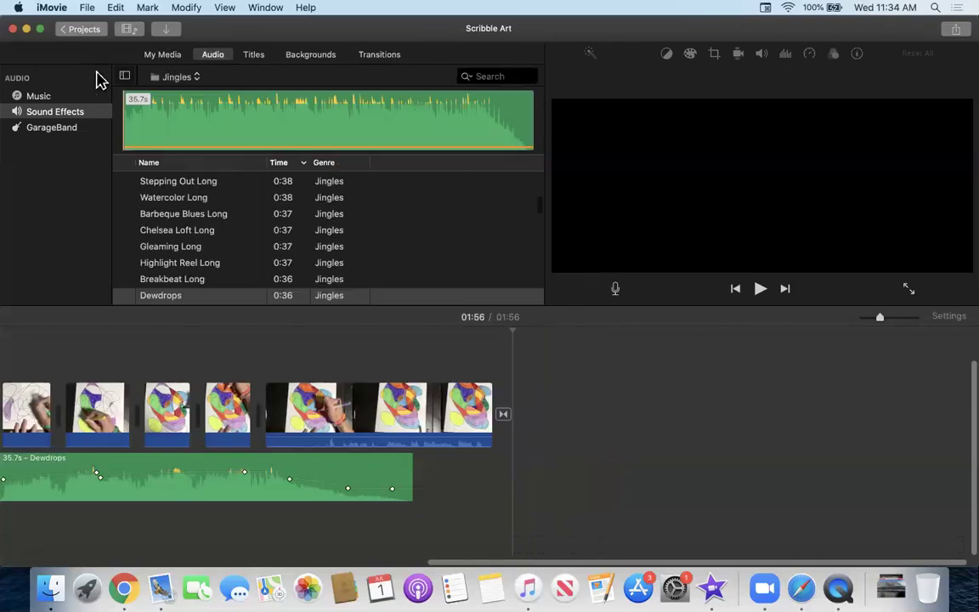
{"action": "left_click", "coordinate": [66, 109]}
{"action": "left_click", "coordinate": [63, 98]}
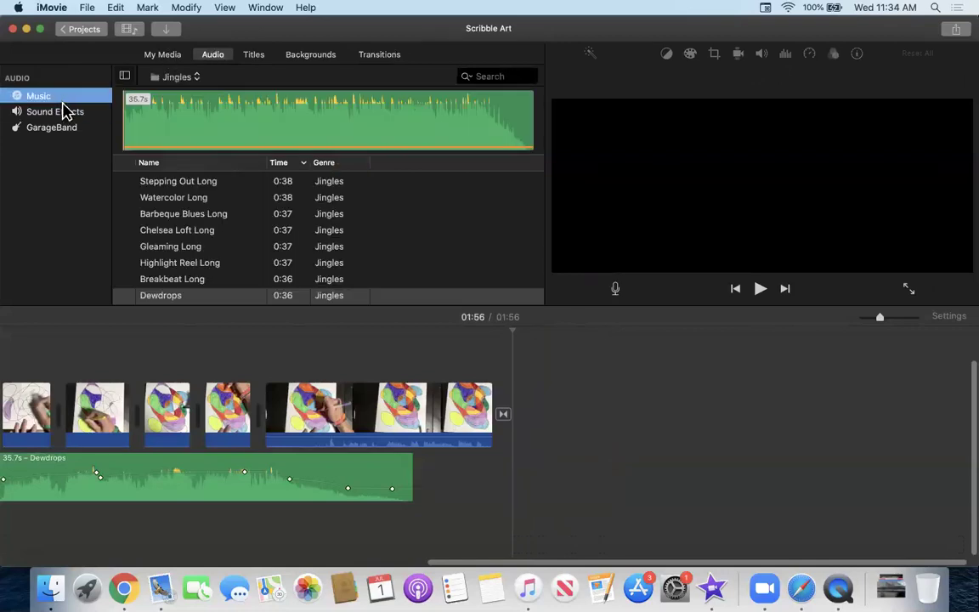
{"action": "left_click", "coordinate": [68, 113]}
{"action": "left_click", "coordinate": [203, 79]}
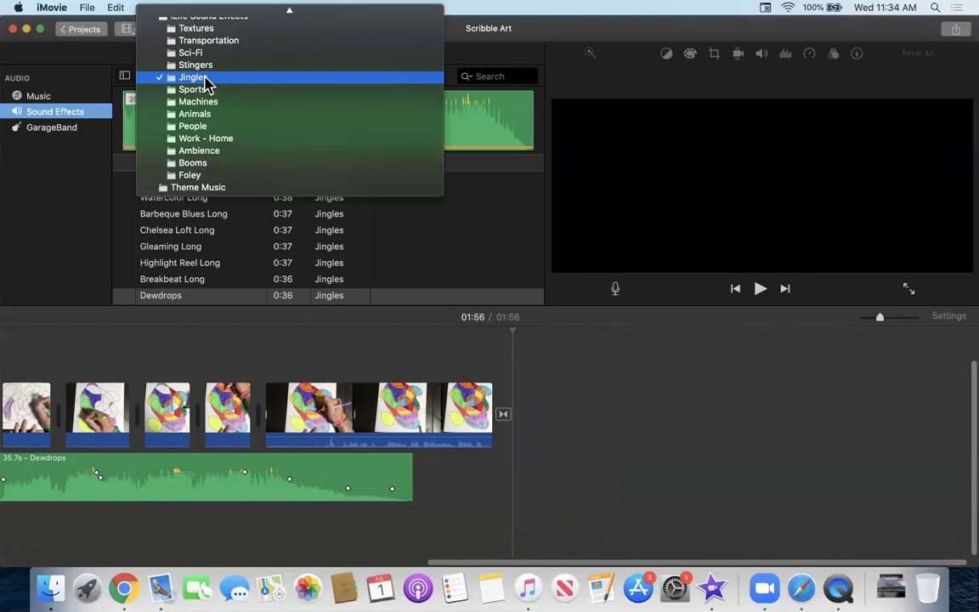
{"action": "left_click", "coordinate": [204, 79]}
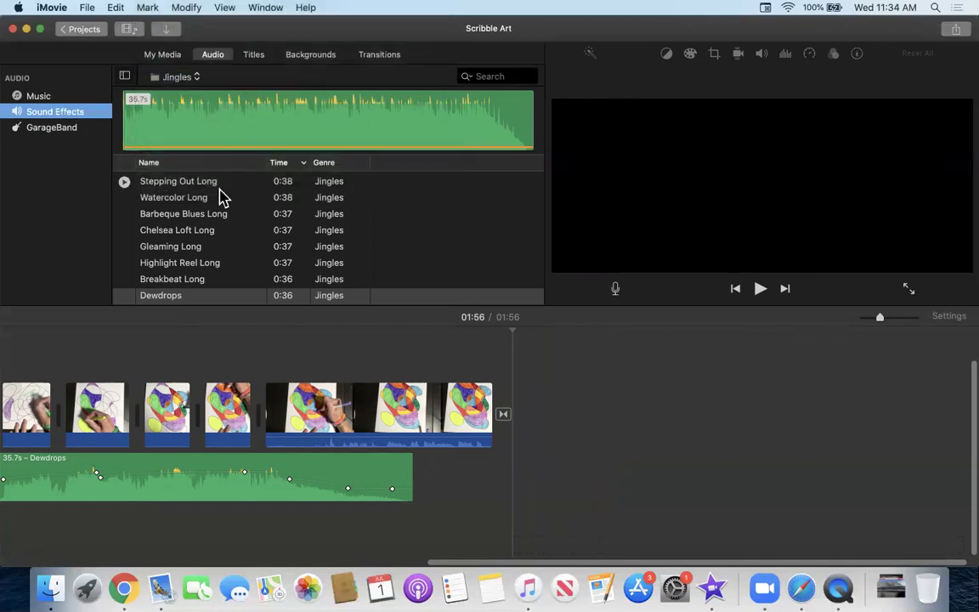
Browse the time-sorted Jingles down to the shortest tracks, selecting one after another as far as Sprightly.
{"action": "scroll", "coordinate": [219, 196], "scroll_direction": "down", "scroll_amount": 3}
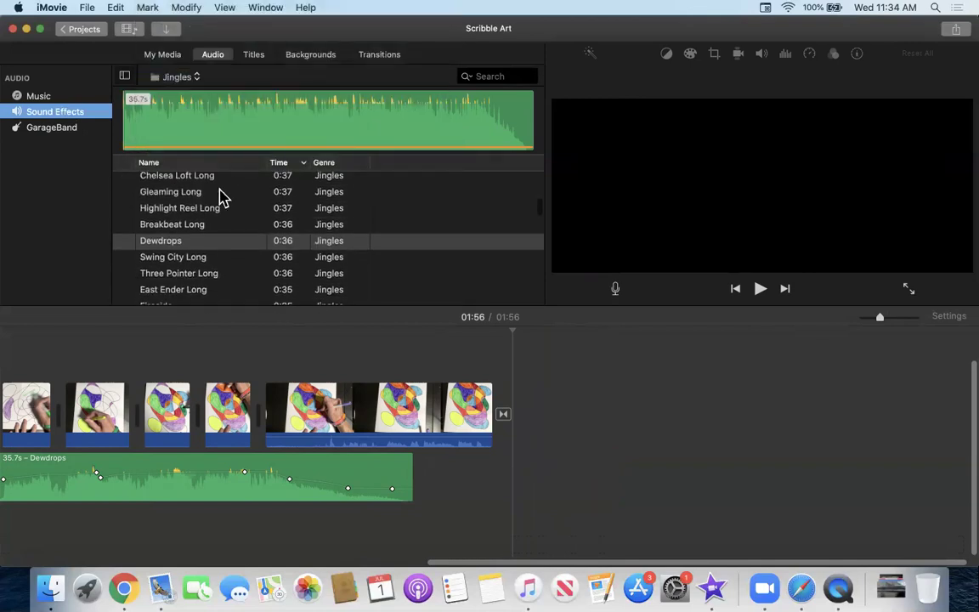
{"action": "scroll", "coordinate": [216, 204], "scroll_direction": "down", "scroll_amount": 2}
{"action": "left_click", "coordinate": [206, 215]}
{"action": "key", "text": "Down"}
{"action": "key", "text": "Down"}
{"action": "key", "text": "Down"}
{"action": "key", "text": "Down"}
{"action": "key", "text": "Down"}
{"action": "key", "text": "Down"}
{"action": "key", "text": "Down"}
{"action": "key", "text": "Down"}
{"action": "key", "text": "Down"}
{"action": "key", "text": "Down"}
{"action": "key", "text": "Down"}
{"action": "key", "text": "Down"}
{"action": "key", "text": "Down"}
{"action": "key", "text": "Down"}
{"action": "key", "text": "Down"}
{"action": "key", "text": "Down"}
{"action": "key", "text": "Down"}
{"action": "key", "text": "Down"}
{"action": "key", "text": "Down"}
{"action": "key", "text": "Down"}
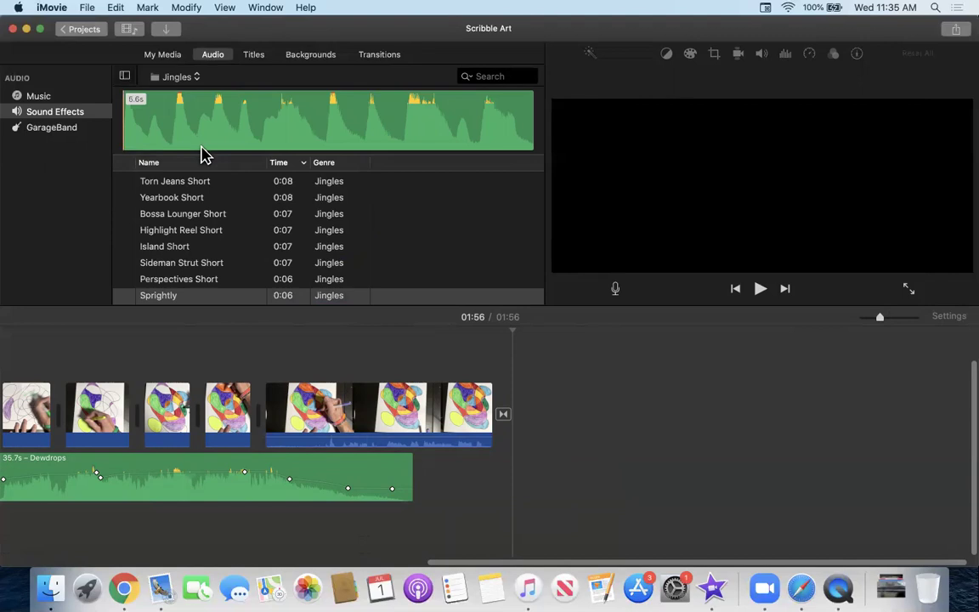
{"action": "scroll", "coordinate": [166, 196], "scroll_direction": "up", "scroll_amount": 5}
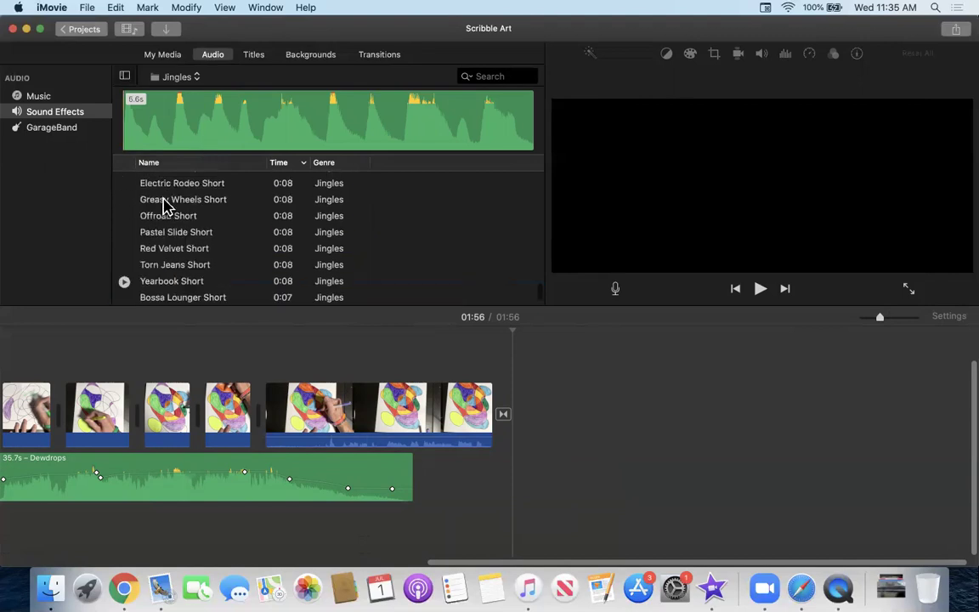
{"action": "scroll", "coordinate": [166, 204], "scroll_direction": "up", "scroll_amount": 4}
{"action": "scroll", "coordinate": [167, 206], "scroll_direction": "down", "scroll_amount": 5}
{"action": "scroll", "coordinate": [168, 205], "scroll_direction": "down", "scroll_amount": 3}
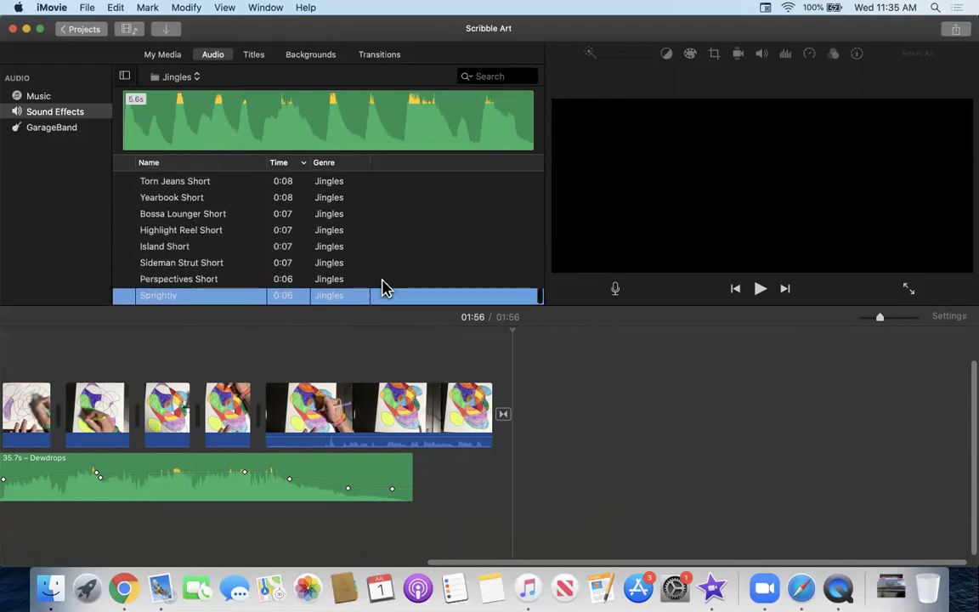
Return to the Jingles sound effects in the audio library and sort the list by name.
{"action": "left_click", "coordinate": [690, 448]}
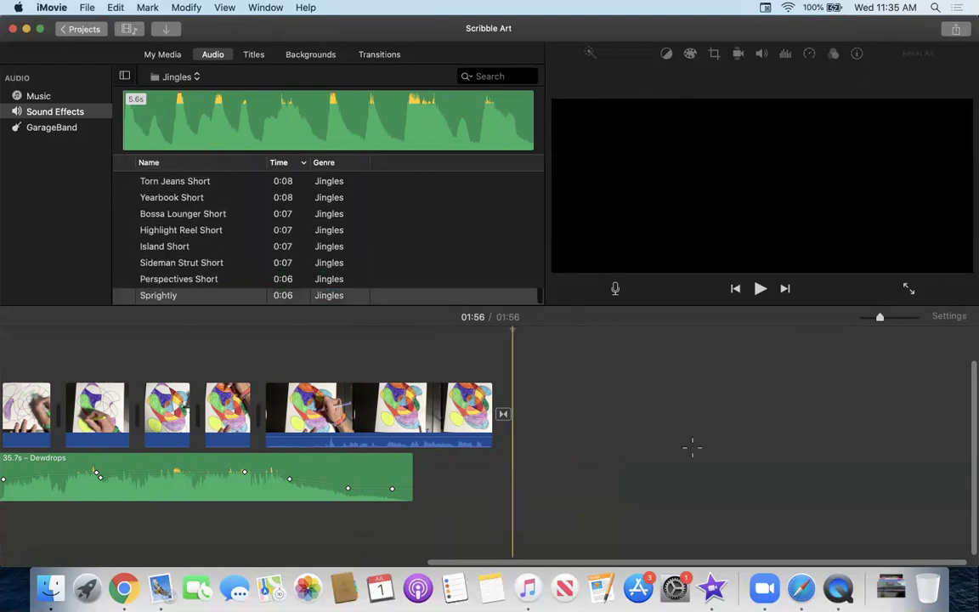
{"action": "left_click", "coordinate": [161, 56]}
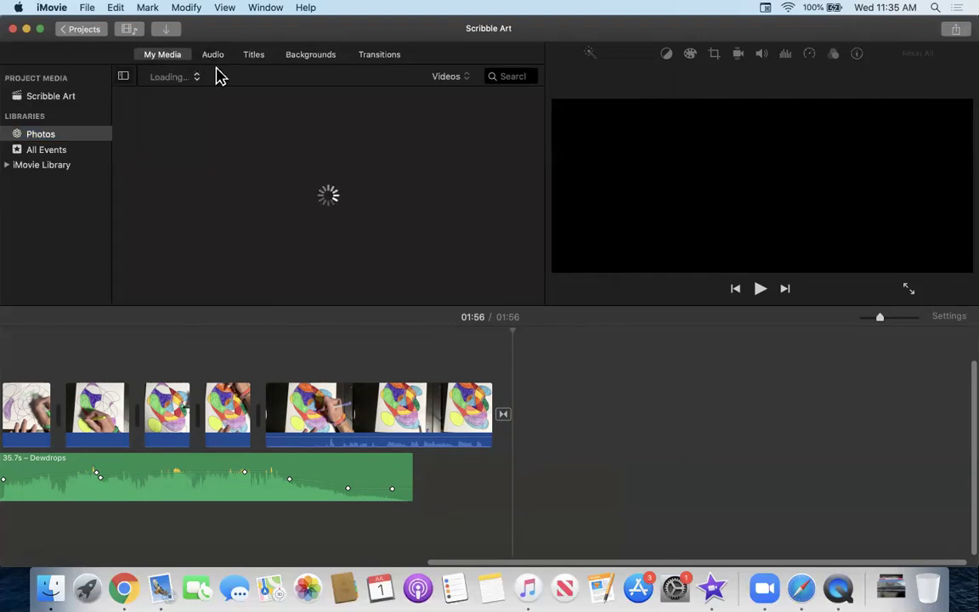
{"action": "left_click", "coordinate": [213, 55]}
{"action": "scroll", "coordinate": [173, 213], "scroll_direction": "up", "scroll_amount": 3}
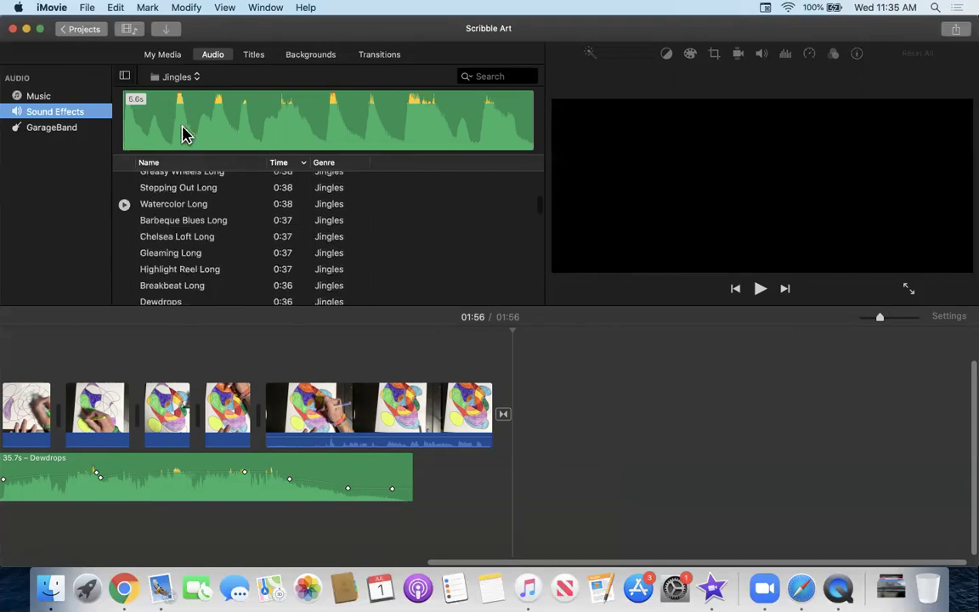
{"action": "left_click", "coordinate": [188, 162]}
{"action": "scroll", "coordinate": [190, 208], "scroll_direction": "up", "scroll_amount": 20}
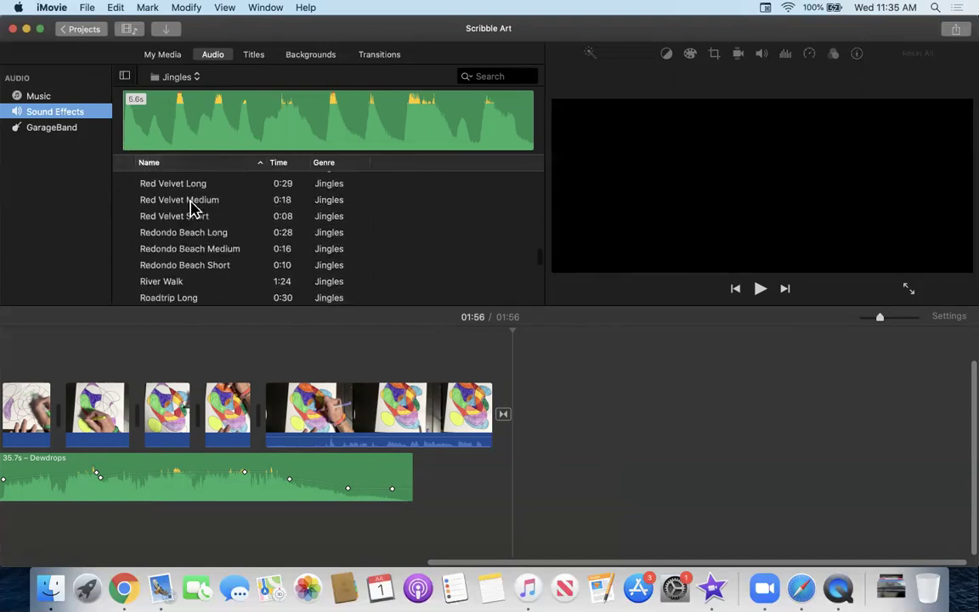
Find the Dewdrops jingle and add it to the music track directly after the last Dewdrops clip.
{"action": "scroll", "coordinate": [146, 241], "scroll_direction": "down", "scroll_amount": 8}
{"action": "scroll", "coordinate": [147, 241], "scroll_direction": "down", "scroll_amount": 8}
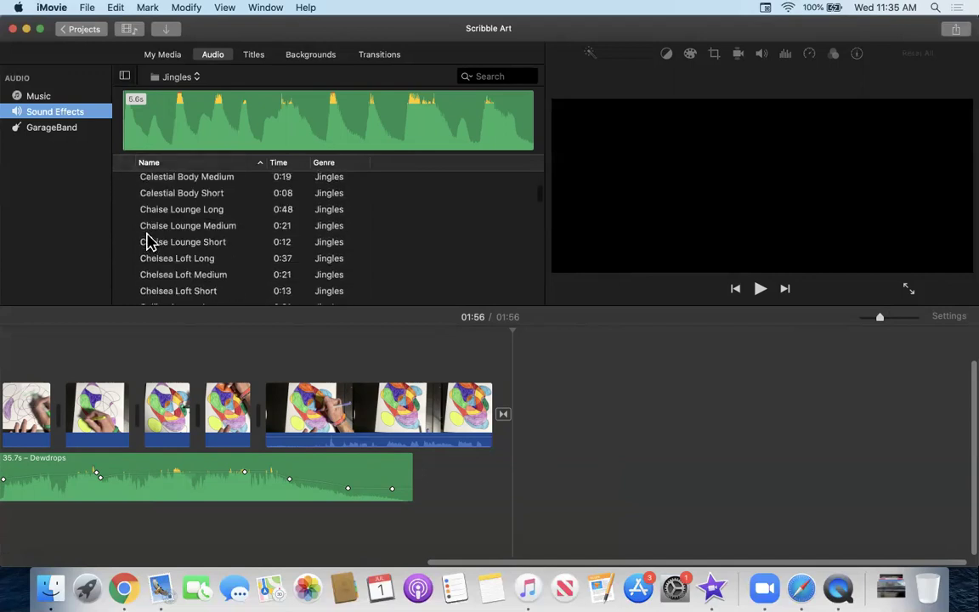
{"action": "scroll", "coordinate": [147, 240], "scroll_direction": "down", "scroll_amount": 4}
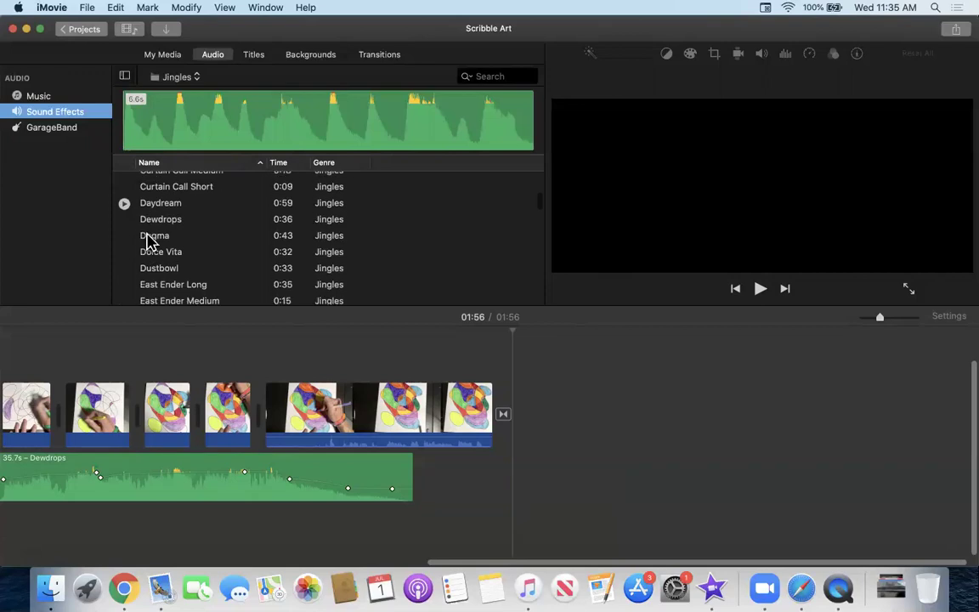
{"action": "scroll", "coordinate": [149, 238], "scroll_direction": "up", "scroll_amount": 2}
{"action": "left_click", "coordinate": [151, 211]}
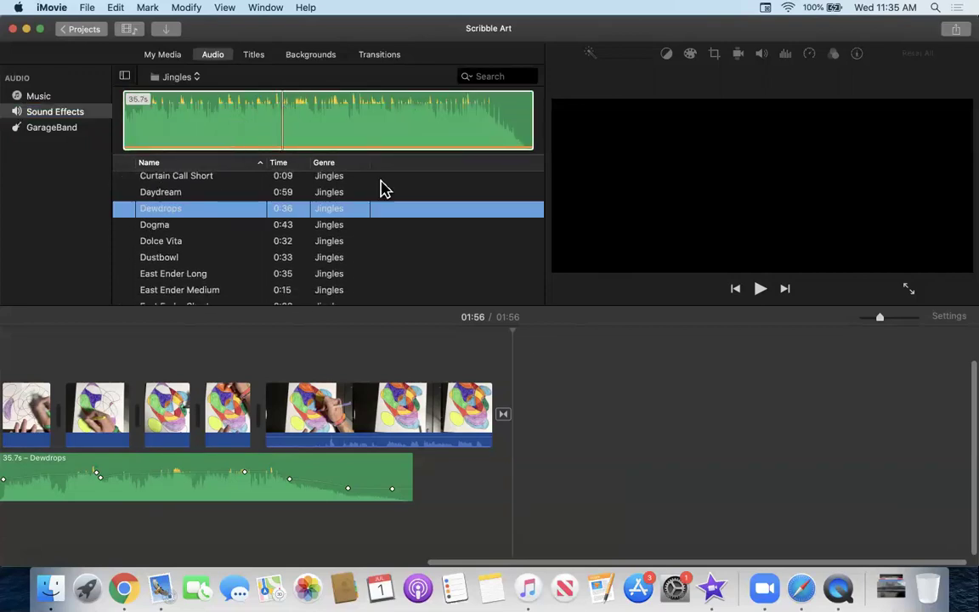
{"action": "left_click_drag", "start_coordinate": [526, 378], "coordinate": [414, 474]}
Examine the series of Dewdrops clips beneath the drawing and colouring clips in the timeline.
{"action": "scroll", "coordinate": [414, 481], "scroll_direction": "left", "scroll_amount": 10}
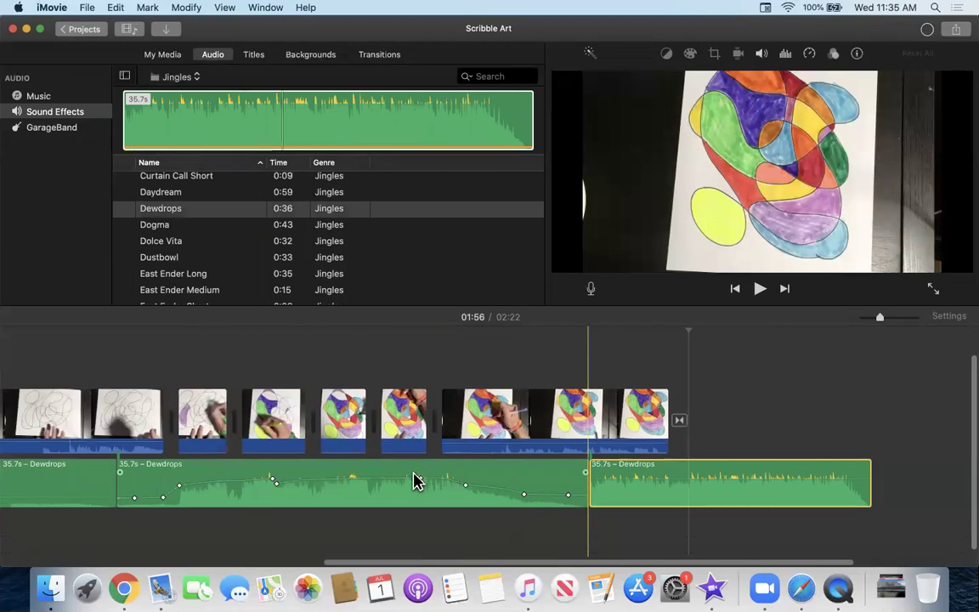
{"action": "scroll", "coordinate": [415, 481], "scroll_direction": "left", "scroll_amount": 5}
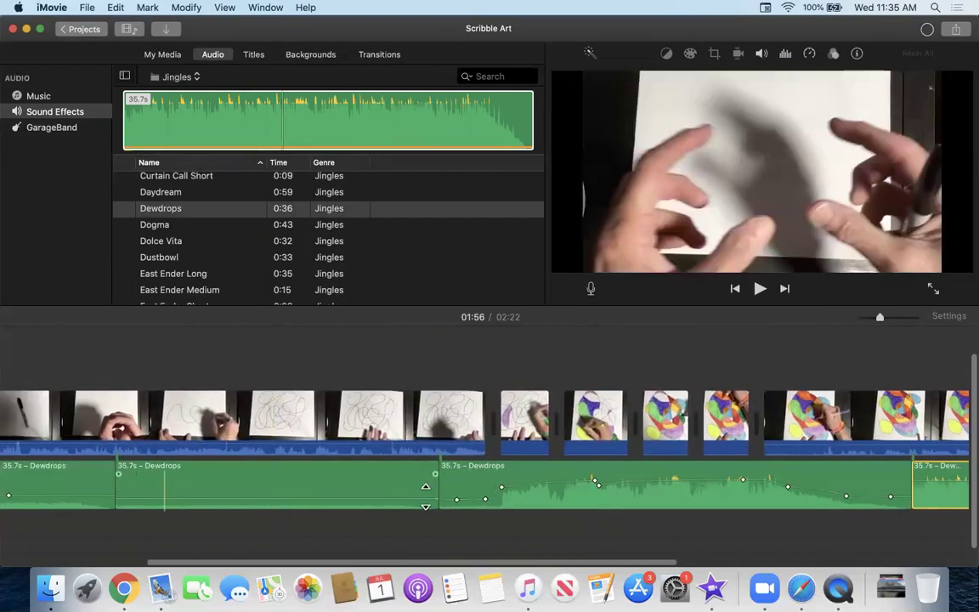
{"action": "scroll", "coordinate": [697, 507], "scroll_direction": "right", "scroll_amount": 3}
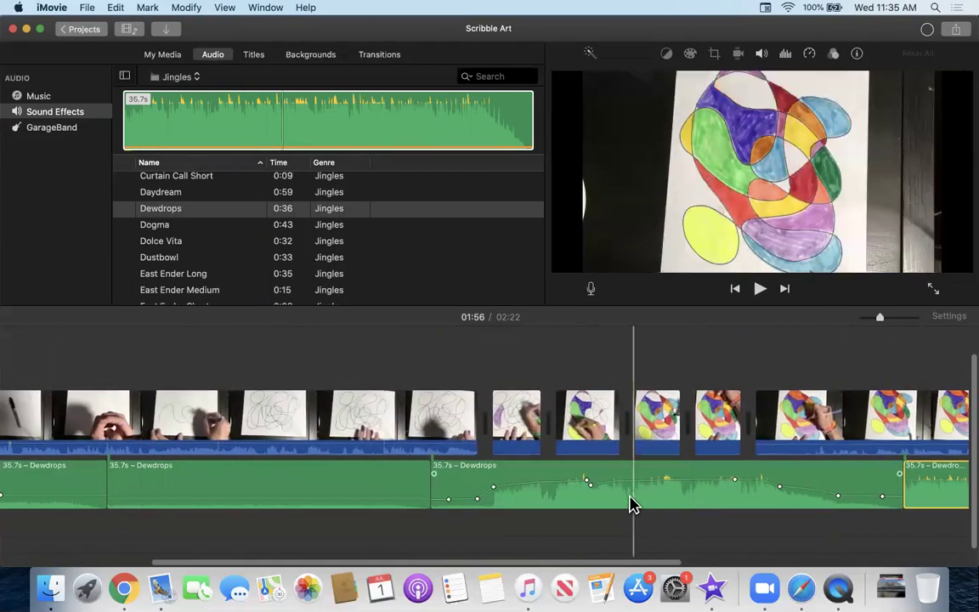
{"action": "scroll", "coordinate": [631, 503], "scroll_direction": "right", "scroll_amount": 8}
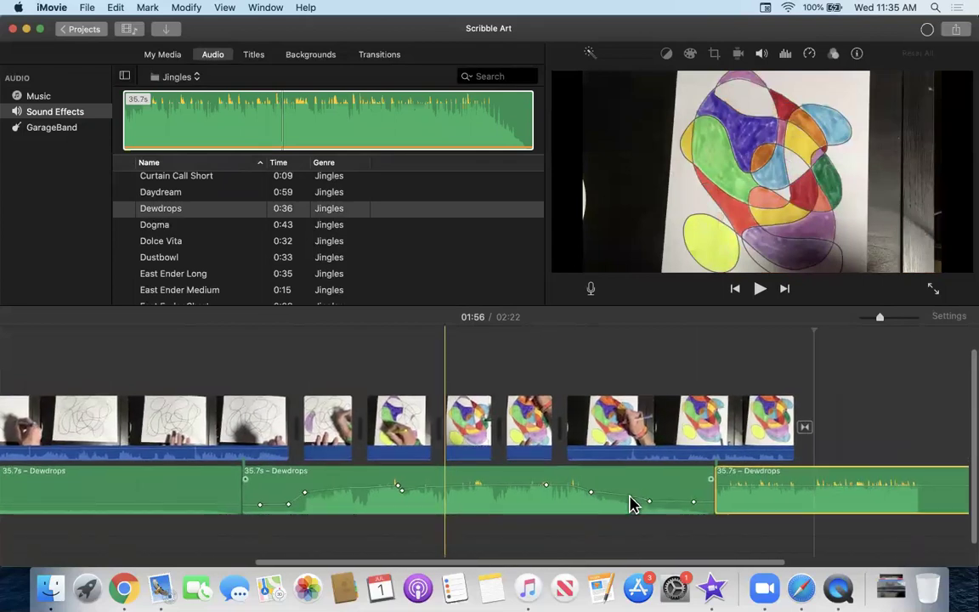
{"action": "mouse_move", "coordinate": [844, 500]}
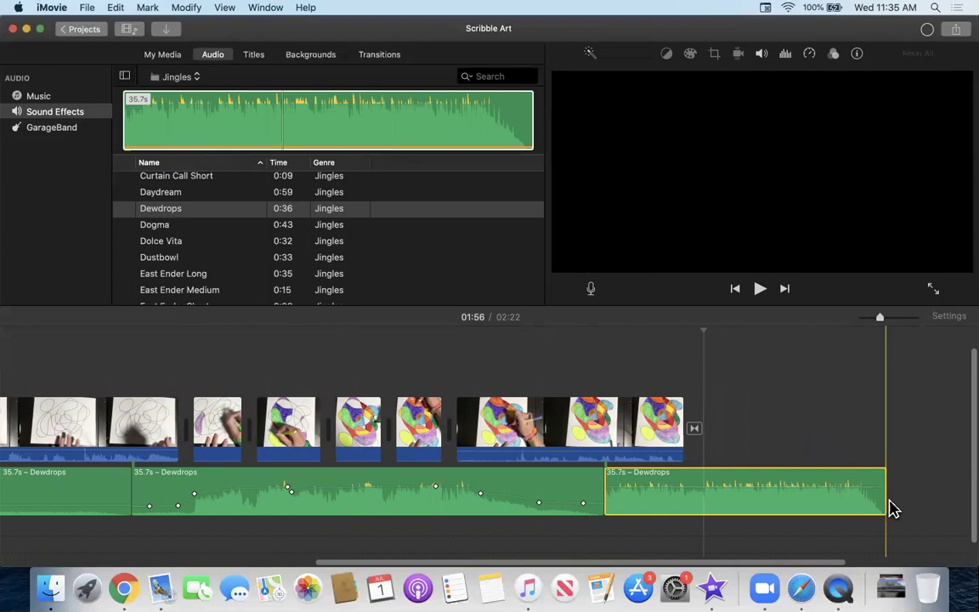
{"action": "scroll", "coordinate": [253, 498], "scroll_direction": "left", "scroll_amount": 4}
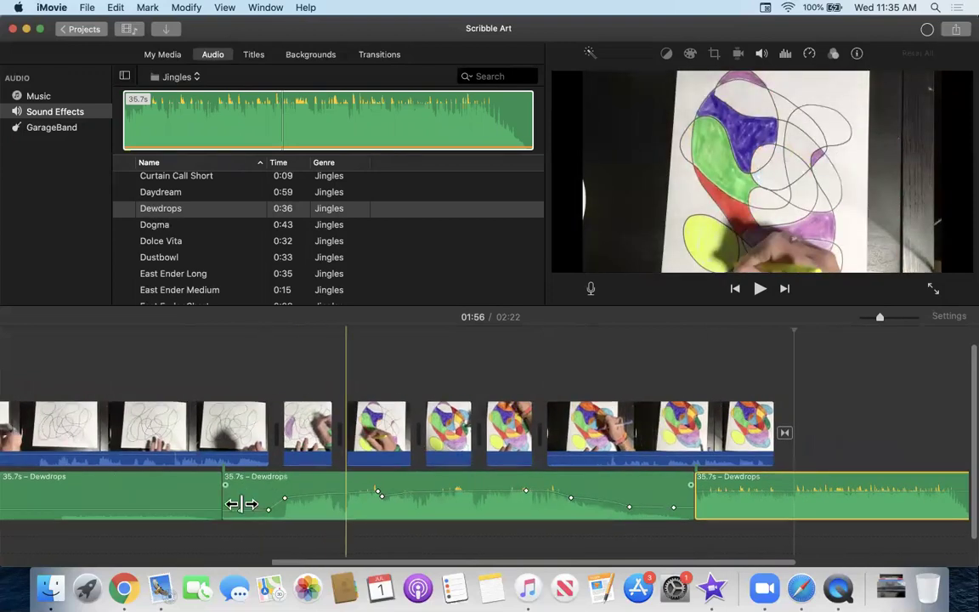
{"action": "scroll", "coordinate": [240, 506], "scroll_direction": "left", "scroll_amount": 2}
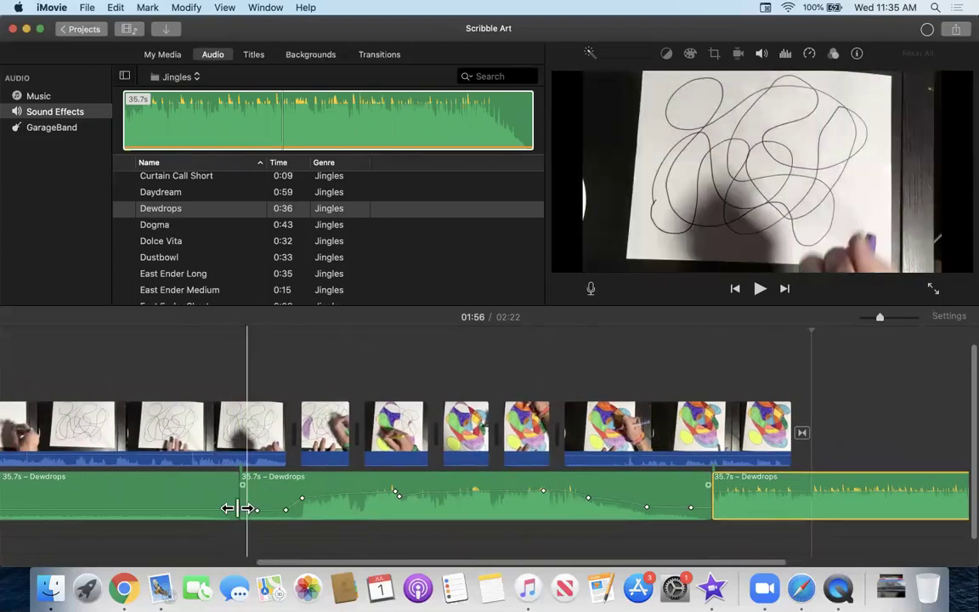
{"action": "scroll", "coordinate": [262, 510], "scroll_direction": "left", "scroll_amount": 1}
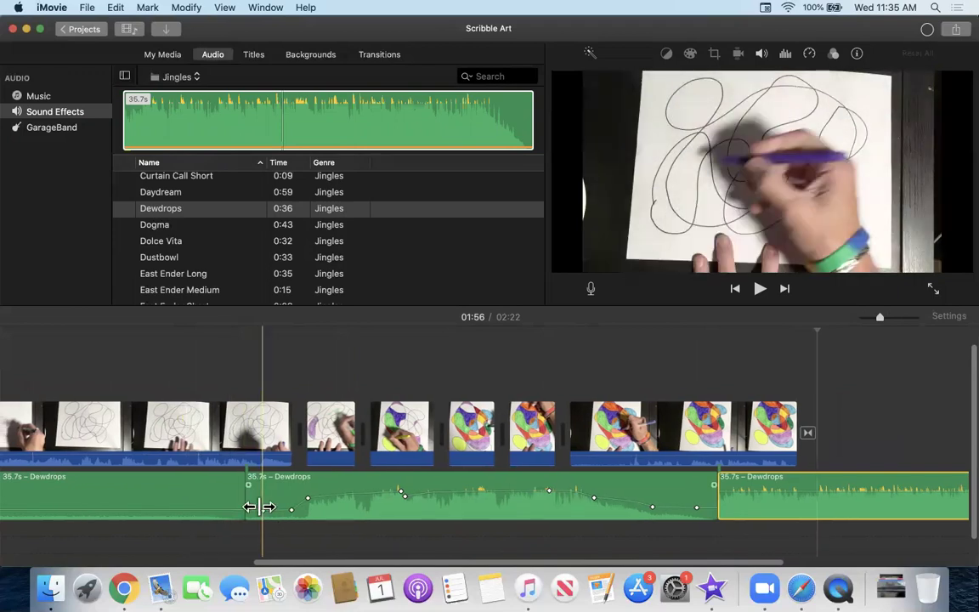
{"action": "scroll", "coordinate": [257, 505], "scroll_direction": "left", "scroll_amount": 2}
Trim the end of the closing Dewdrops clip to 31.1 s.
{"action": "scroll", "coordinate": [261, 510], "scroll_direction": "right", "scroll_amount": 5}
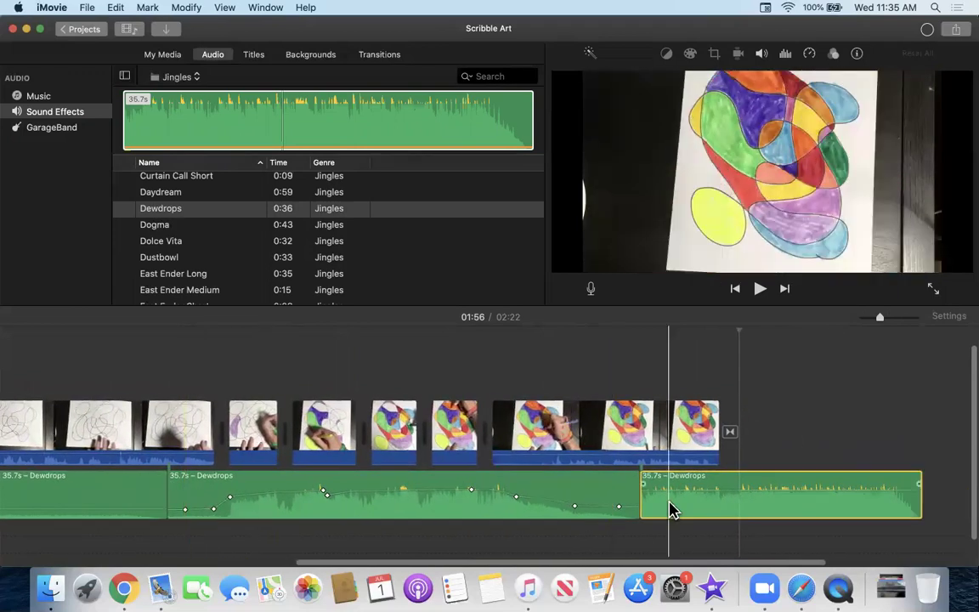
{"action": "scroll", "coordinate": [670, 510], "scroll_direction": "right", "scroll_amount": 4}
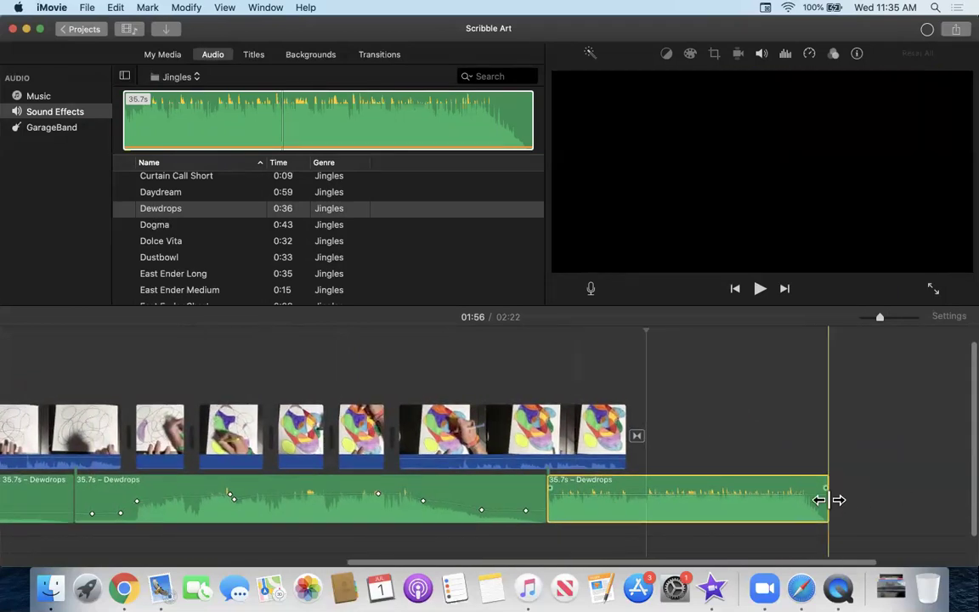
{"action": "left_click_drag", "start_coordinate": [829, 500], "coordinate": [798, 496]}
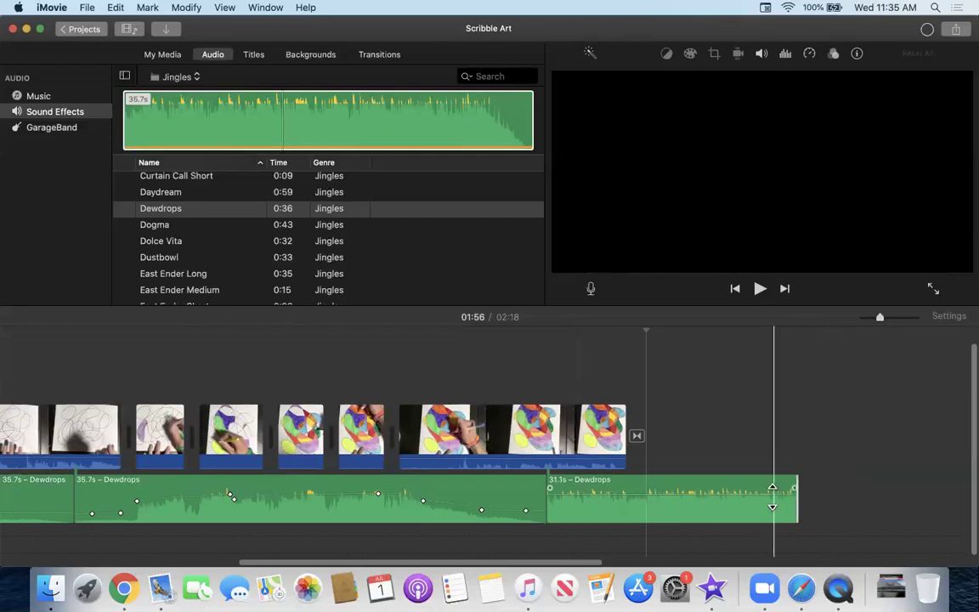
Add another Dewdrops clip starting at the end of the video and delete it again.
{"action": "left_click", "coordinate": [451, 140]}
{"action": "left_click_drag", "start_coordinate": [829, 322], "coordinate": [956, 494]}
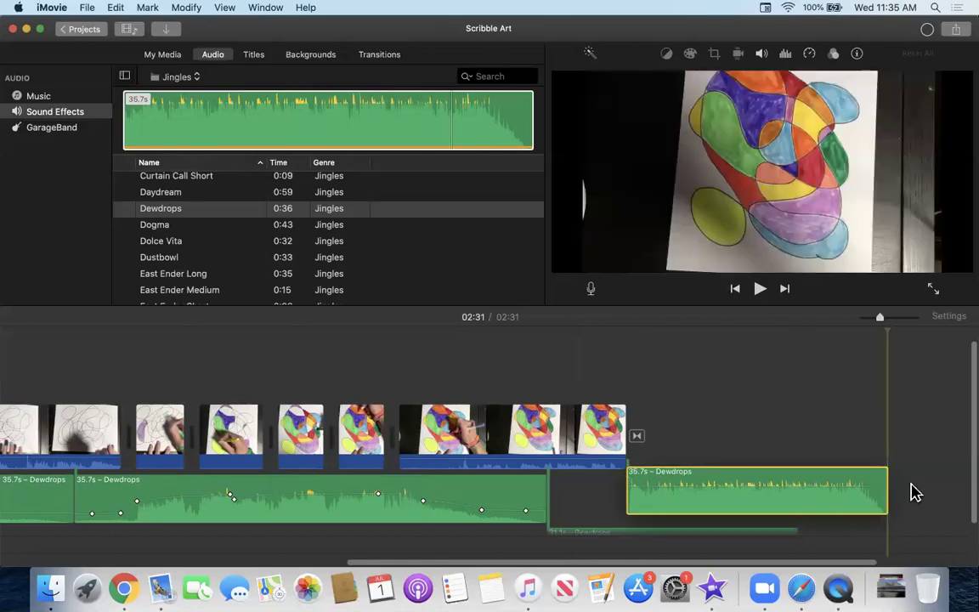
{"action": "left_click", "coordinate": [905, 319]}
{"action": "left_click_drag", "start_coordinate": [889, 325], "coordinate": [875, 323]}
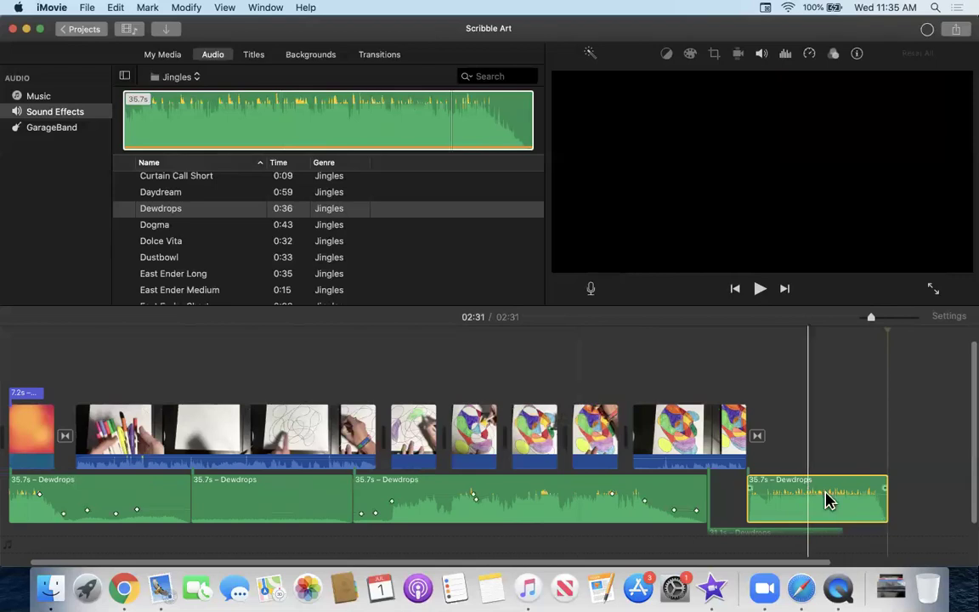
{"action": "key", "text": "Delete"}
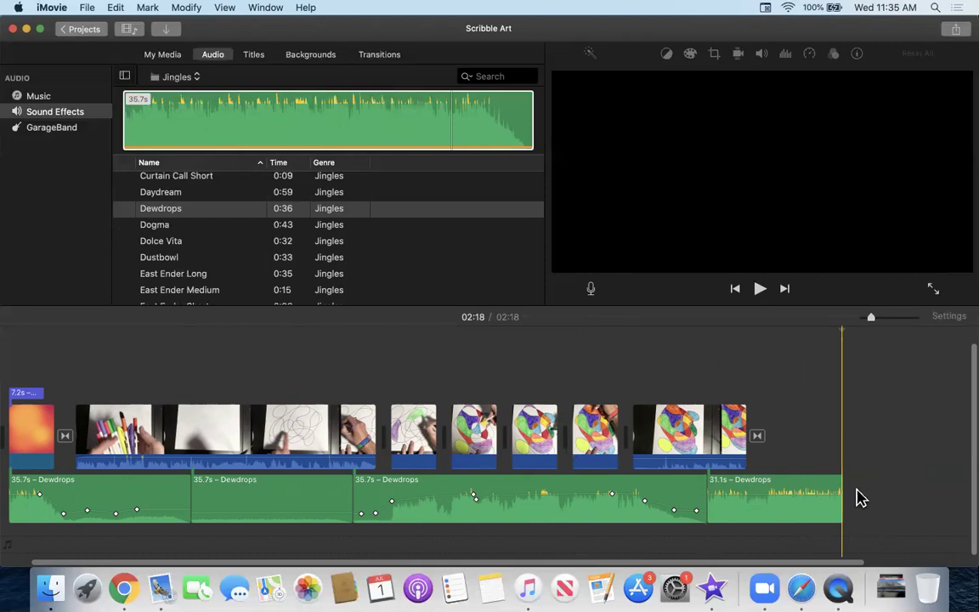
Extend the closing Dewdrops clip to its full 35.7 s and play it from the end of the video.
{"action": "left_click_drag", "start_coordinate": [840, 501], "coordinate": [901, 512]}
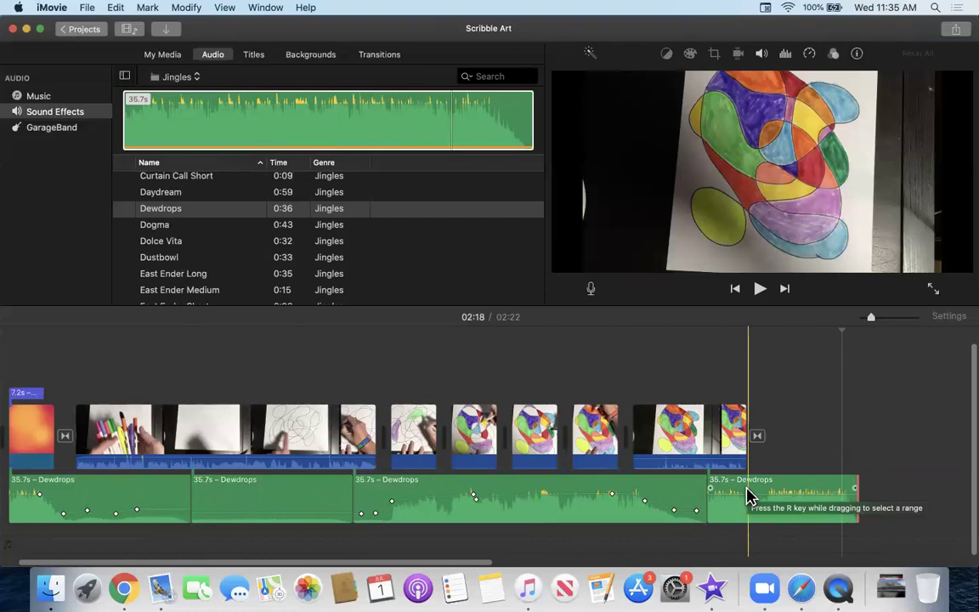
{"action": "key", "text": "space"}
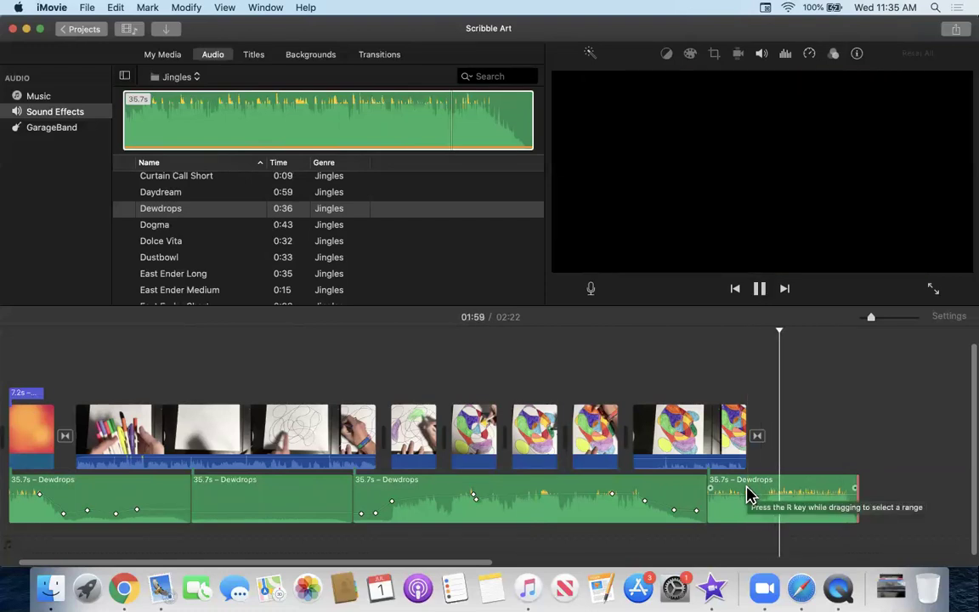
{"action": "key", "text": "space"}
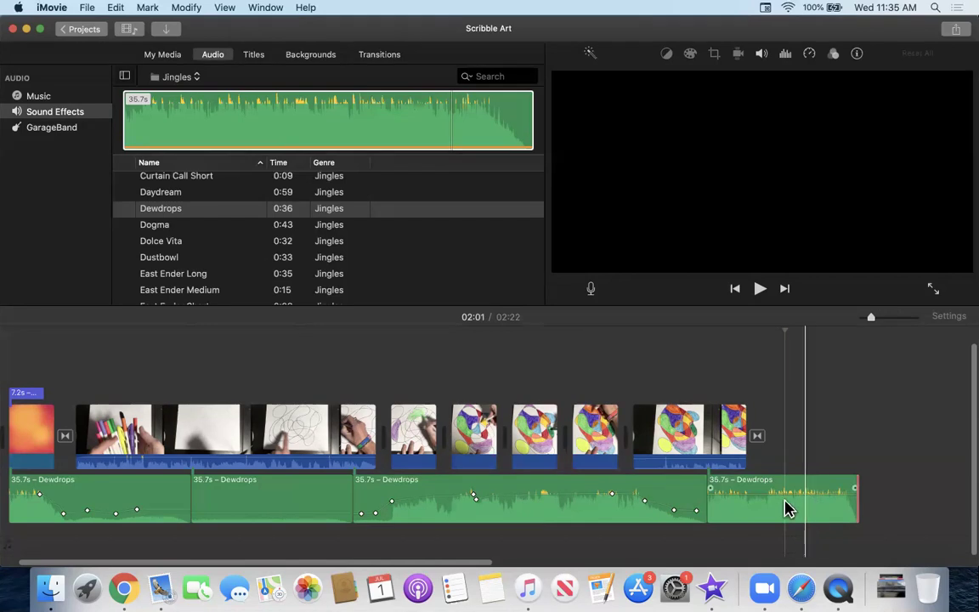
Shorten the closing Dewdrops clip to 13.5 s, and lengthen it to 16.1 s.
{"action": "left_click", "coordinate": [786, 510]}
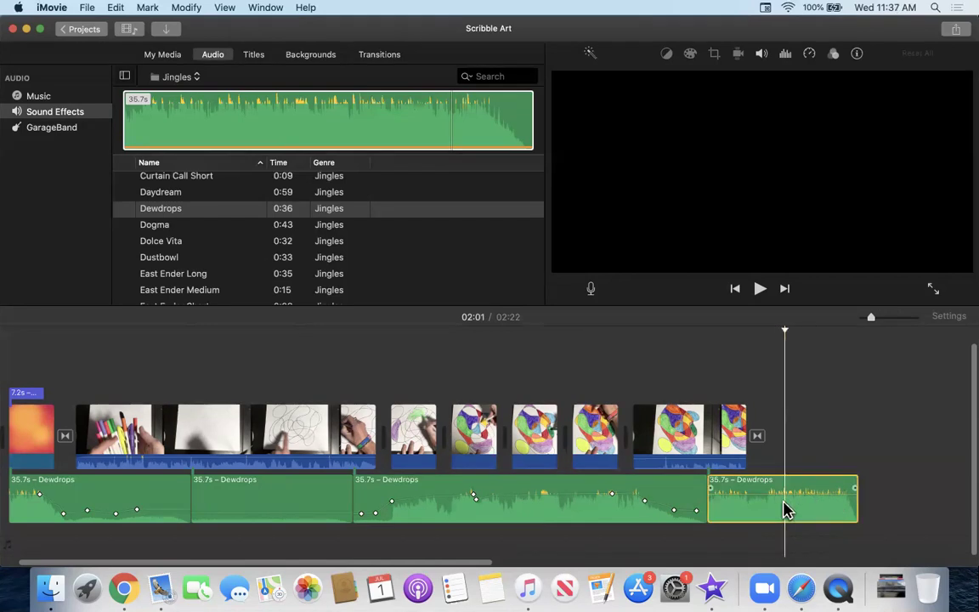
{"action": "left_click", "coordinate": [861, 504]}
{"action": "left_click_drag", "start_coordinate": [849, 500], "coordinate": [782, 493]}
{"action": "key", "text": "space"}
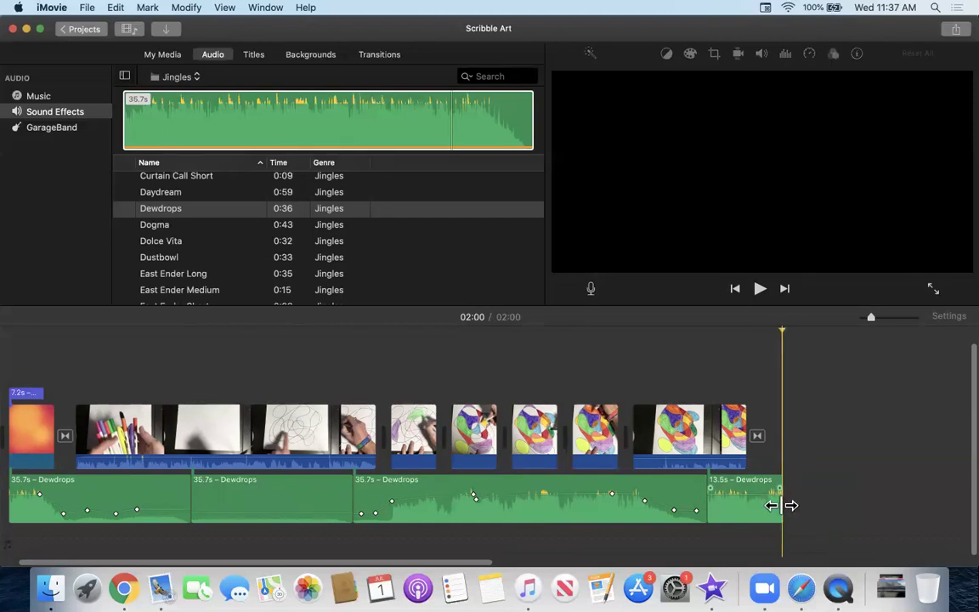
{"action": "left_click_drag", "start_coordinate": [780, 504], "coordinate": [792, 505]}
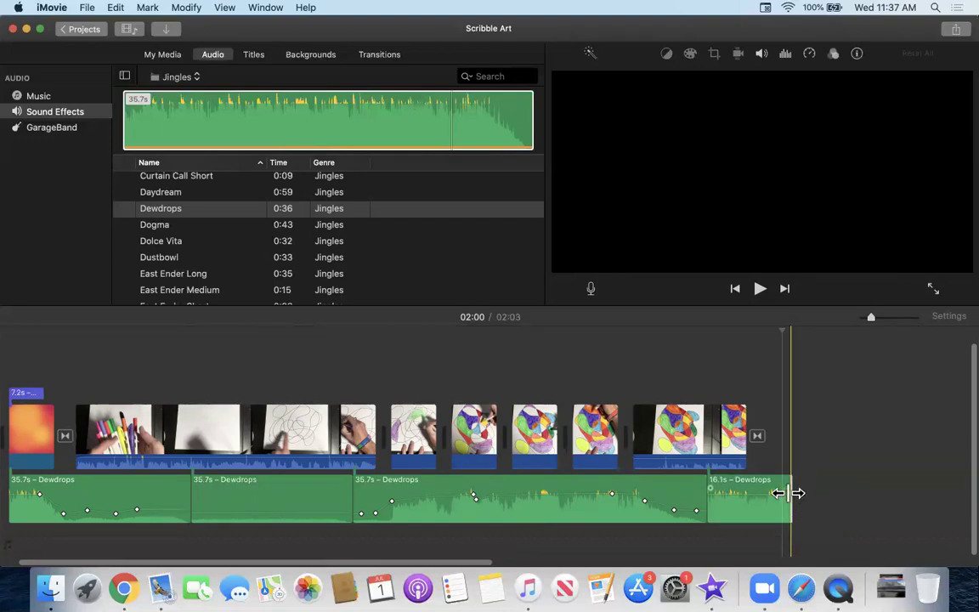
Give the closing Dewdrops clip a long fade-out starting just before the video ends, and play the ending.
{"action": "left_click_drag", "start_coordinate": [778, 490], "coordinate": [732, 502]}
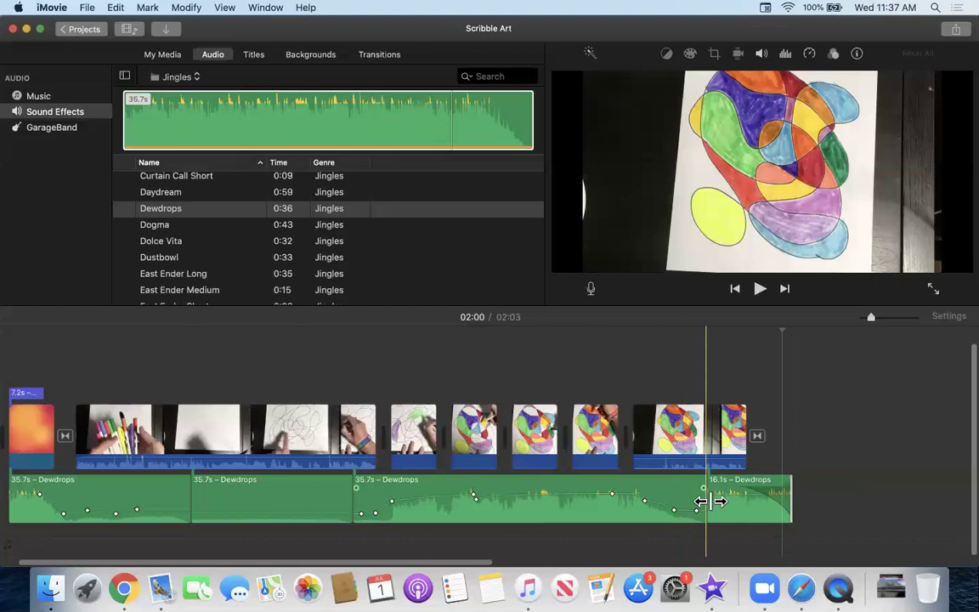
{"action": "key", "text": "space"}
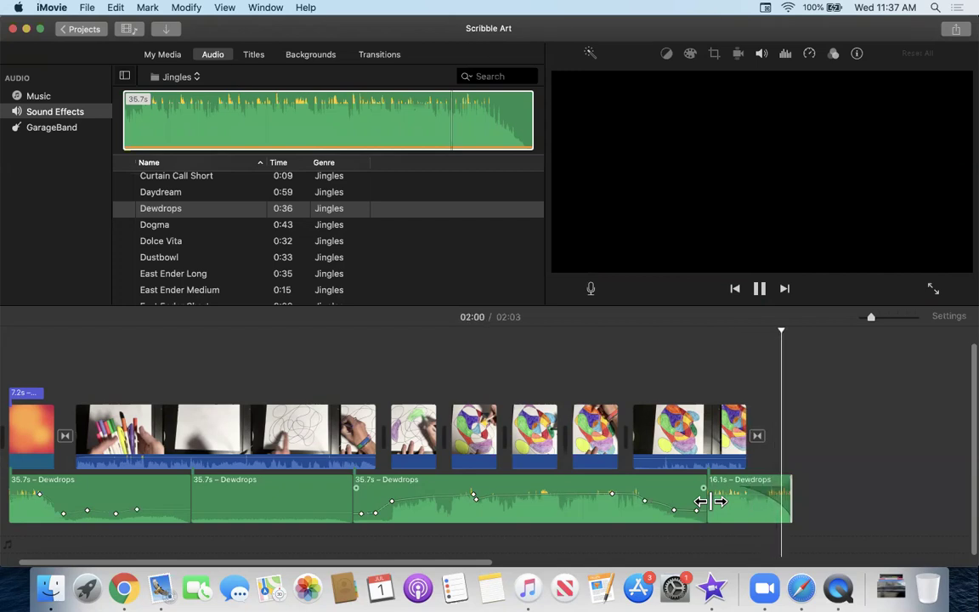
{"action": "key", "text": "space"}
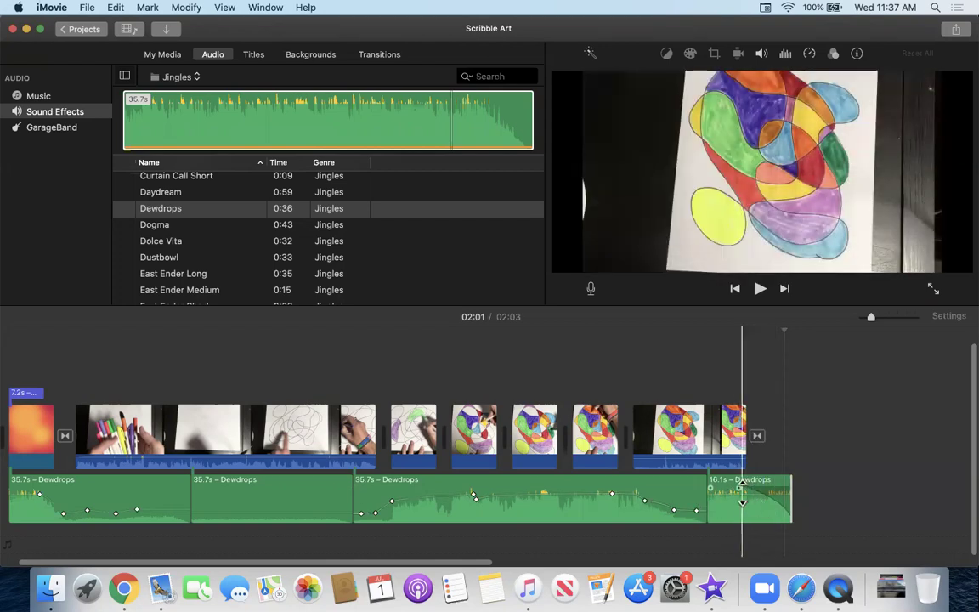
Extend the closing Dewdrops clip to 34.5 s with a gradual fade-out and select it.
{"action": "left_click_drag", "start_coordinate": [726, 508], "coordinate": [698, 499]}
{"action": "left_click", "coordinate": [807, 494]}
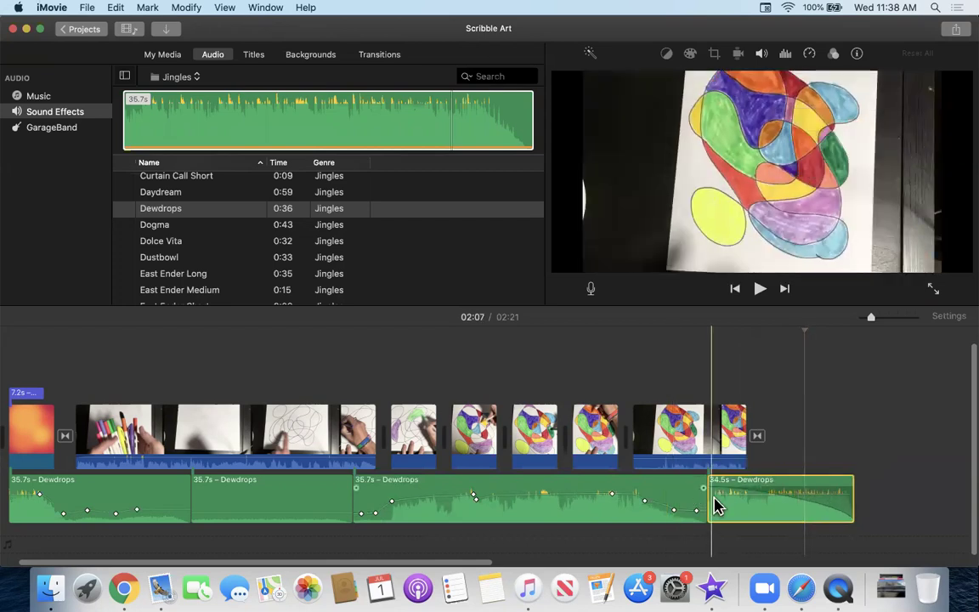
Play the ending, then add three volume keyframes across the closing Dewdrops clip's second half, lowering the last two progressively towards silence.
{"action": "key", "text": "space"}
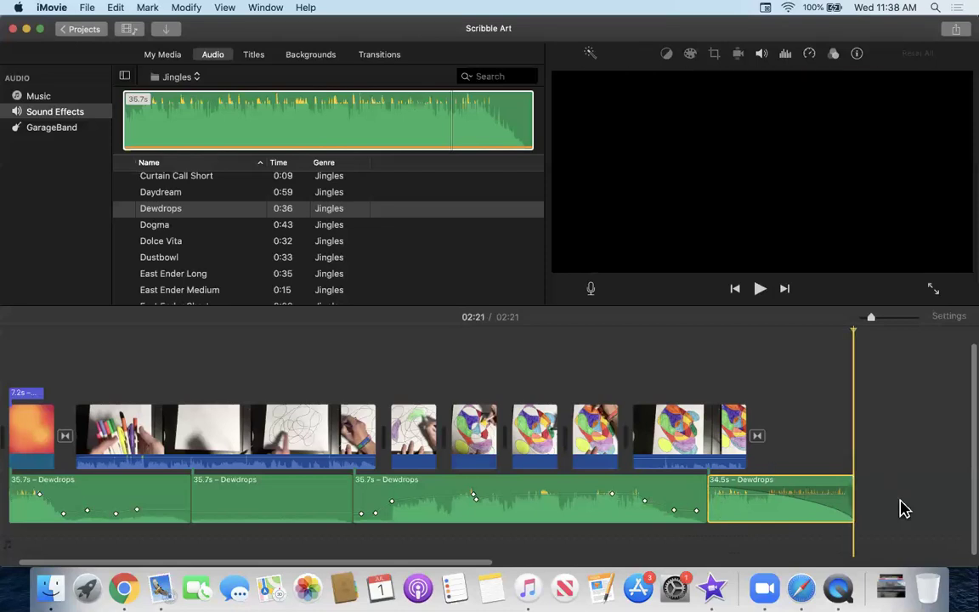
{"action": "left_click", "coordinate": [850, 499]}
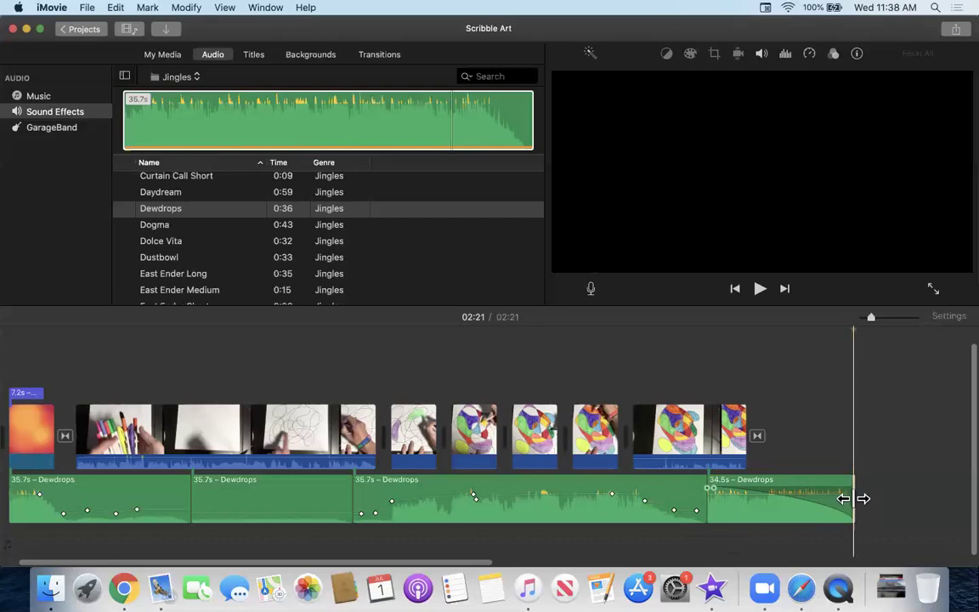
{"action": "left_click", "coordinate": [770, 501]}
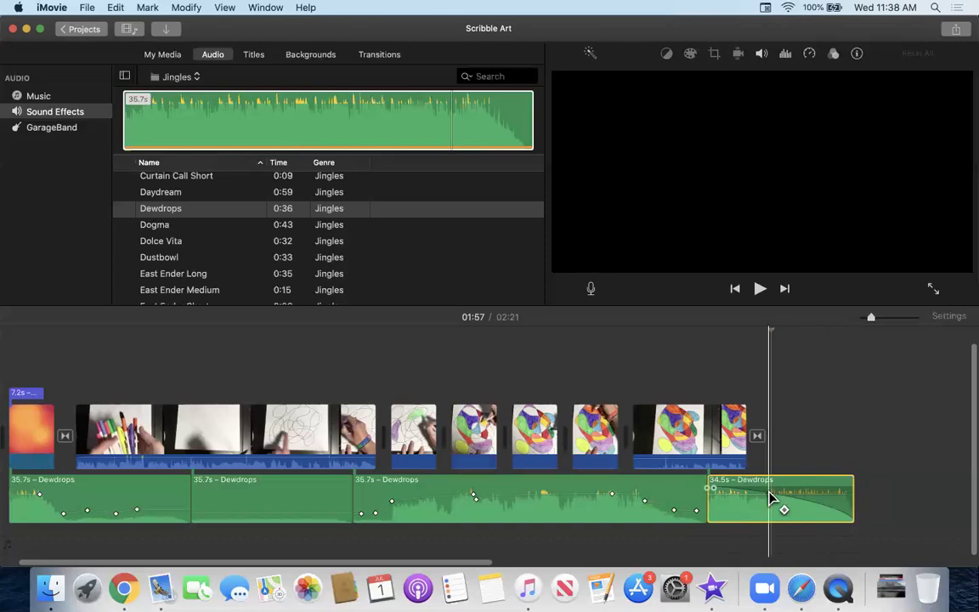
{"action": "left_click", "coordinate": [803, 502]}
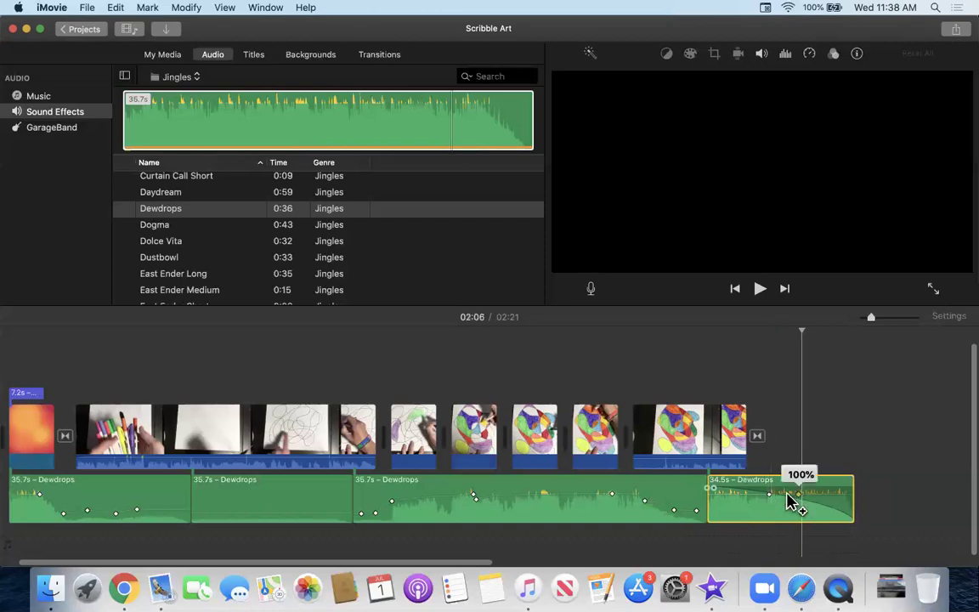
{"action": "left_click_drag", "start_coordinate": [773, 497], "coordinate": [799, 501]}
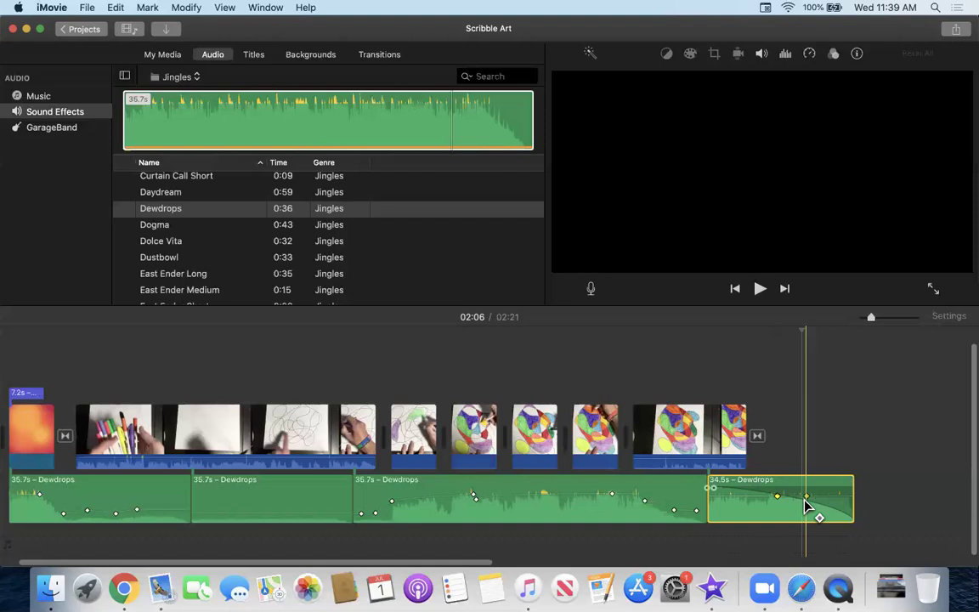
{"action": "left_click", "coordinate": [829, 500]}
{"action": "left_click_drag", "start_coordinate": [826, 496], "coordinate": [827, 519]}
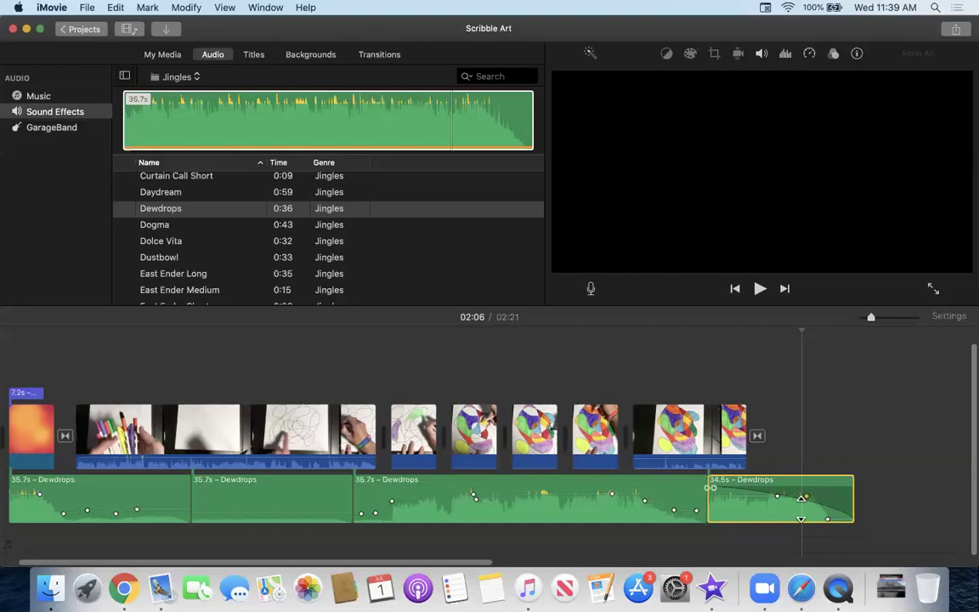
Play the closing Dewdrops music to check its keyframed fade, stop playback and switch to Zoom.
{"action": "key", "text": "space"}
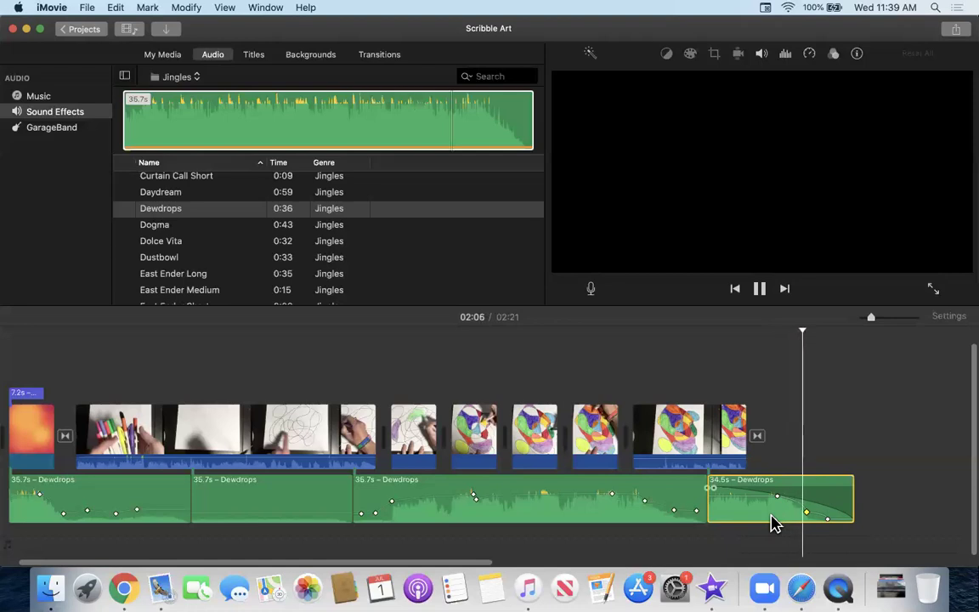
{"action": "key", "text": "space"}
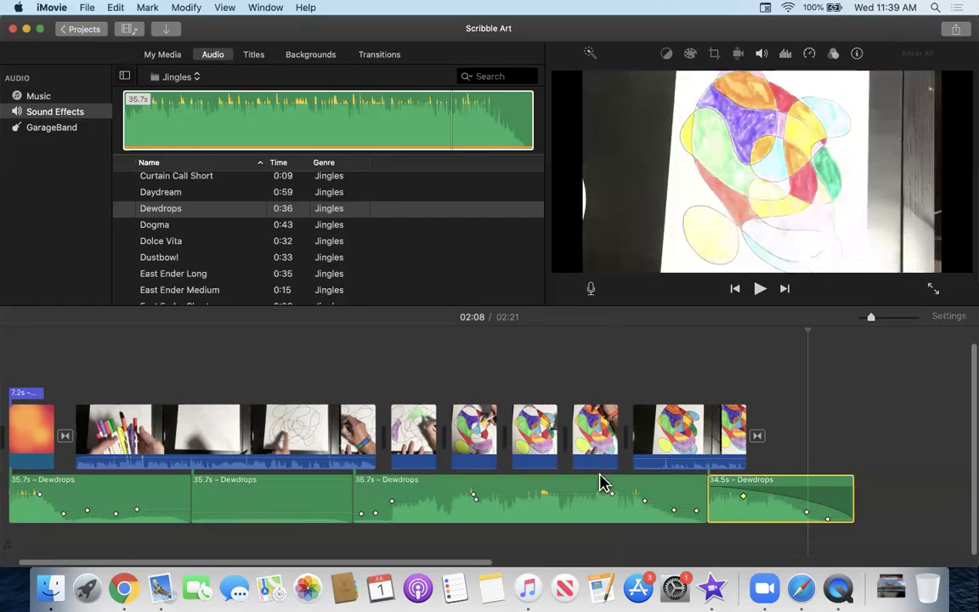
{"action": "left_click", "coordinate": [763, 585]}
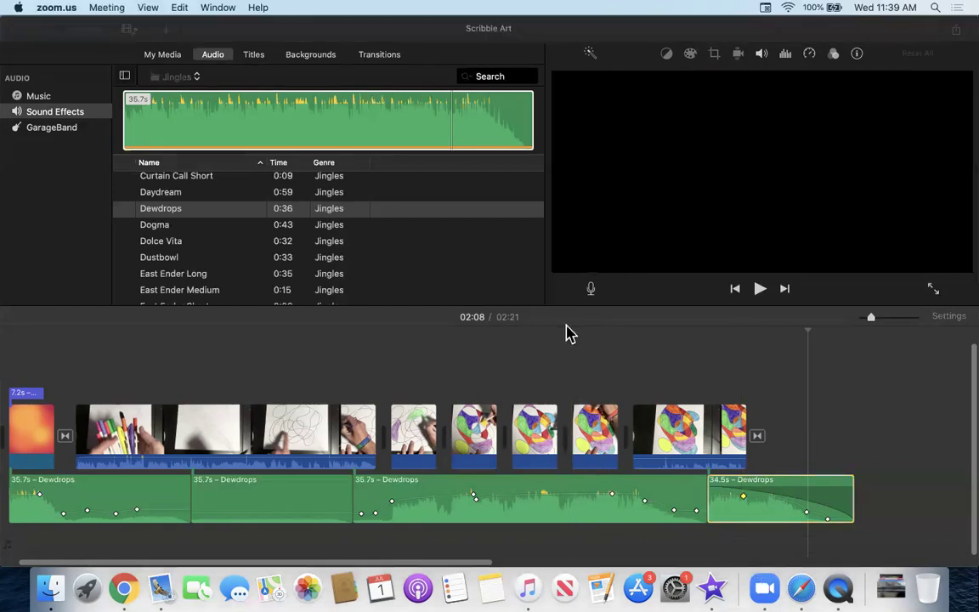